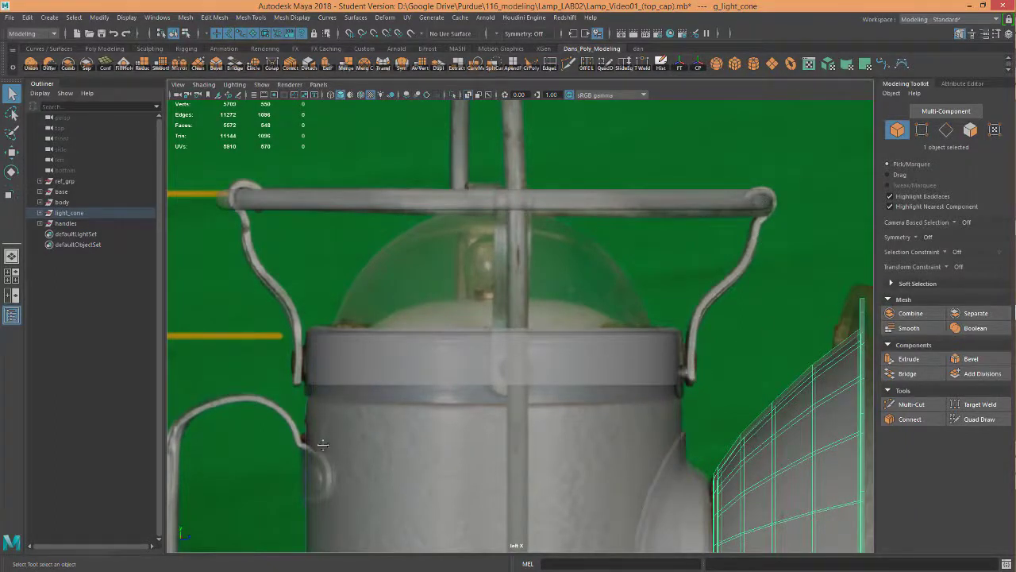
Examine the lamp's top cap, the octagonal handle ring and the bent wire supports against the reference photo in the side view.
{"action": "middle_click_drag", "start_coordinate": [323, 444], "coordinate": [453, 247], "text": "alt"}
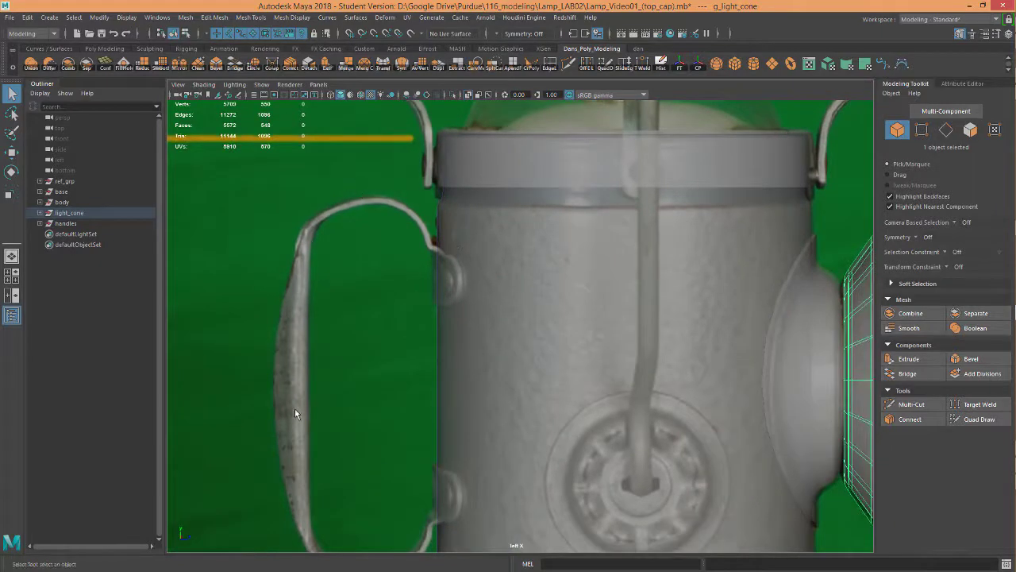
{"action": "middle_click_drag", "start_coordinate": [392, 365], "coordinate": [261, 481], "text": "alt"}
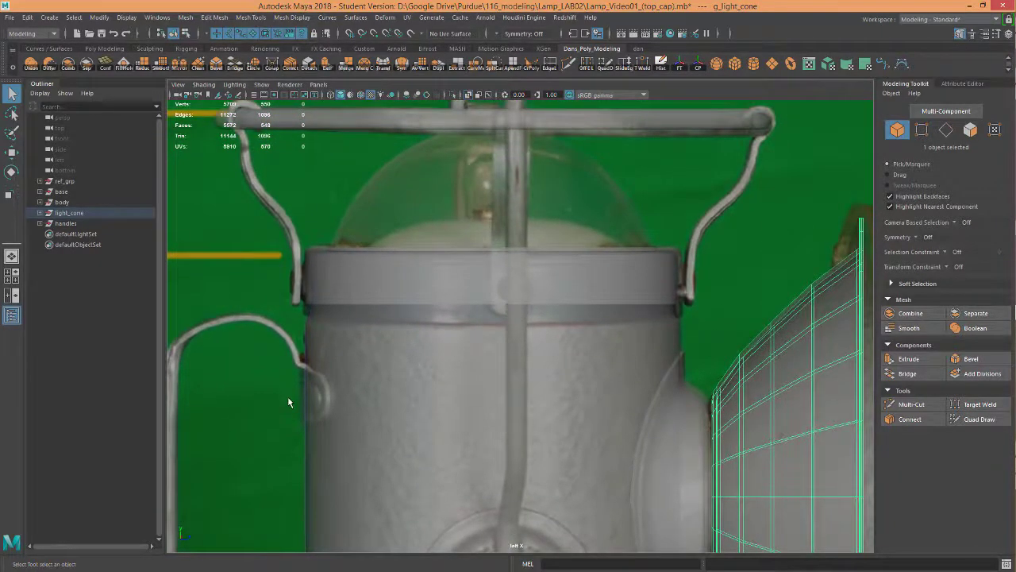
{"action": "middle_click_drag", "start_coordinate": [385, 344], "coordinate": [502, 234], "text": "alt"}
{"action": "middle_click_drag", "start_coordinate": [558, 329], "coordinate": [479, 483], "text": "alt"}
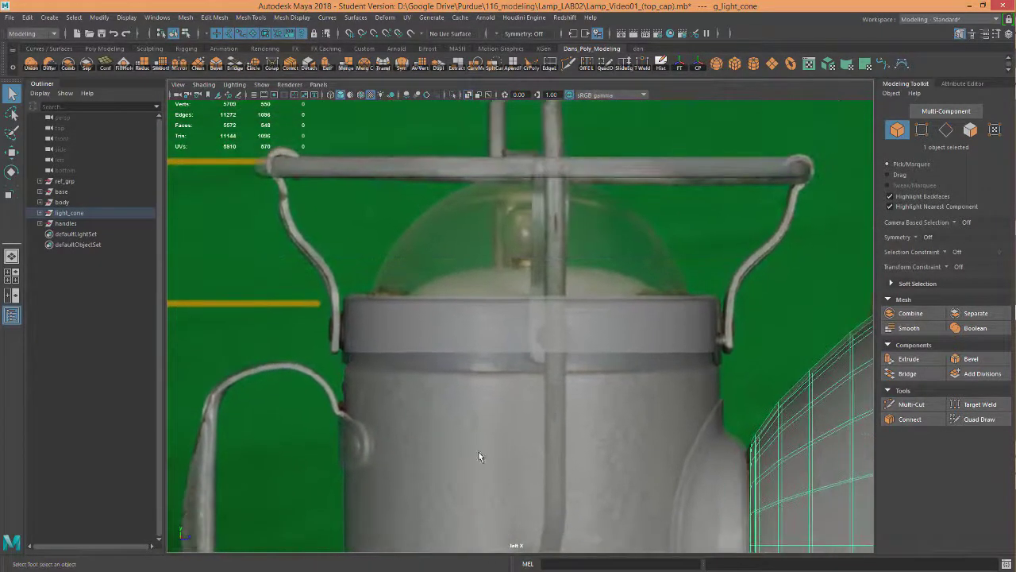
{"action": "scroll", "coordinate": [529, 439], "scroll_direction": "down", "scroll_amount": 3}
{"action": "scroll", "coordinate": [551, 469], "scroll_direction": "down", "scroll_amount": 1}
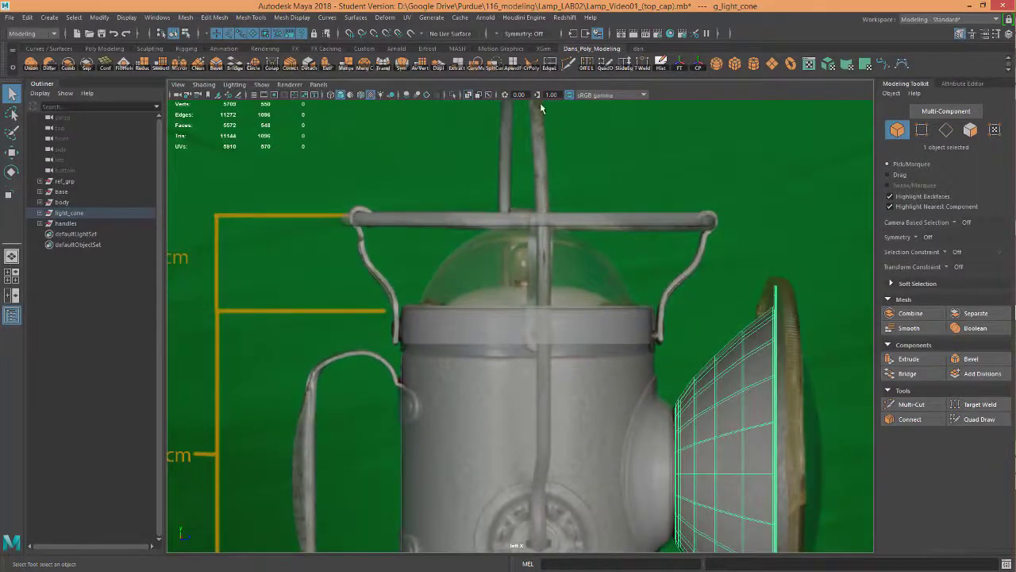
{"action": "middle_click_drag", "start_coordinate": [540, 102], "coordinate": [508, 204], "text": "alt"}
{"action": "scroll", "coordinate": [547, 334], "scroll_direction": "up", "scroll_amount": 2}
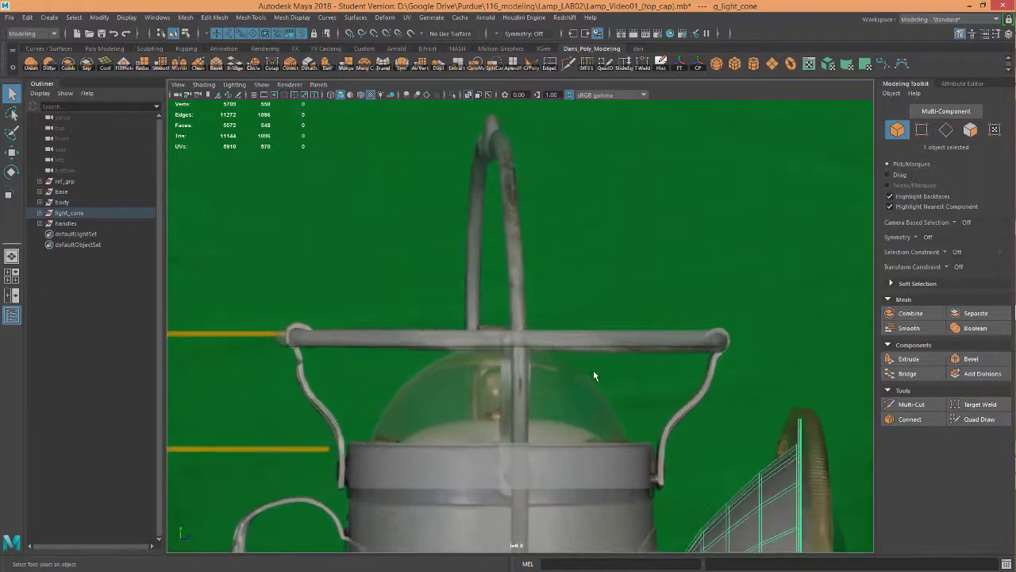
{"action": "middle_click_drag", "start_coordinate": [593, 370], "coordinate": [457, 194], "text": "alt"}
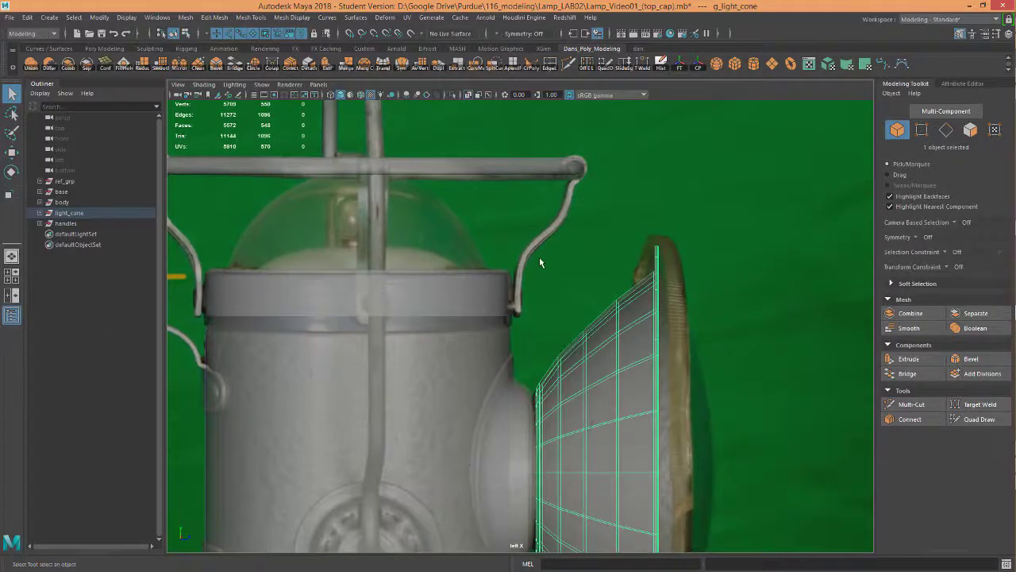
{"action": "scroll", "coordinate": [538, 261], "scroll_direction": "up", "scroll_amount": 3}
{"action": "middle_click_drag", "start_coordinate": [526, 361], "coordinate": [521, 407], "text": "alt"}
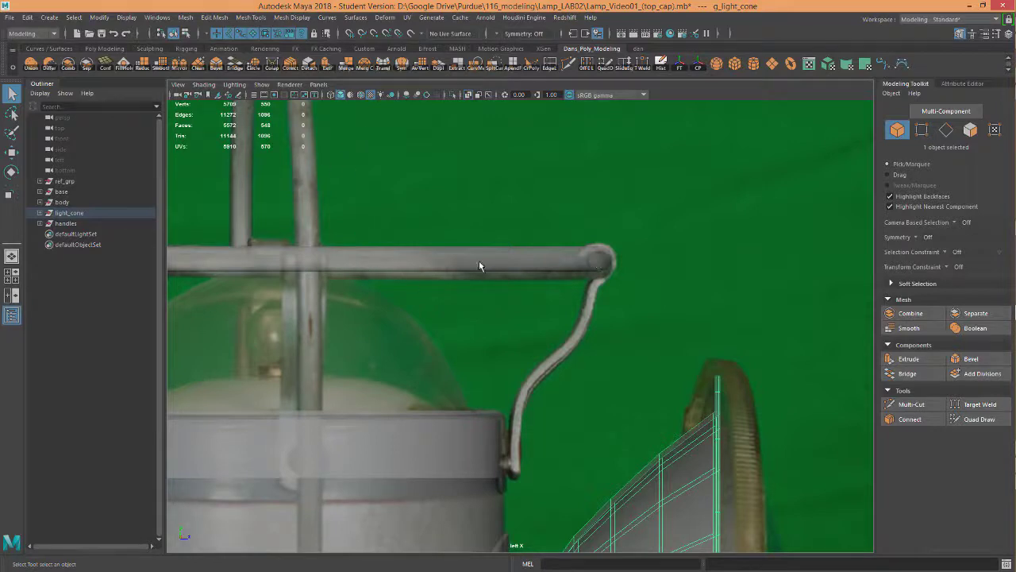
{"action": "left_click", "coordinate": [569, 255]}
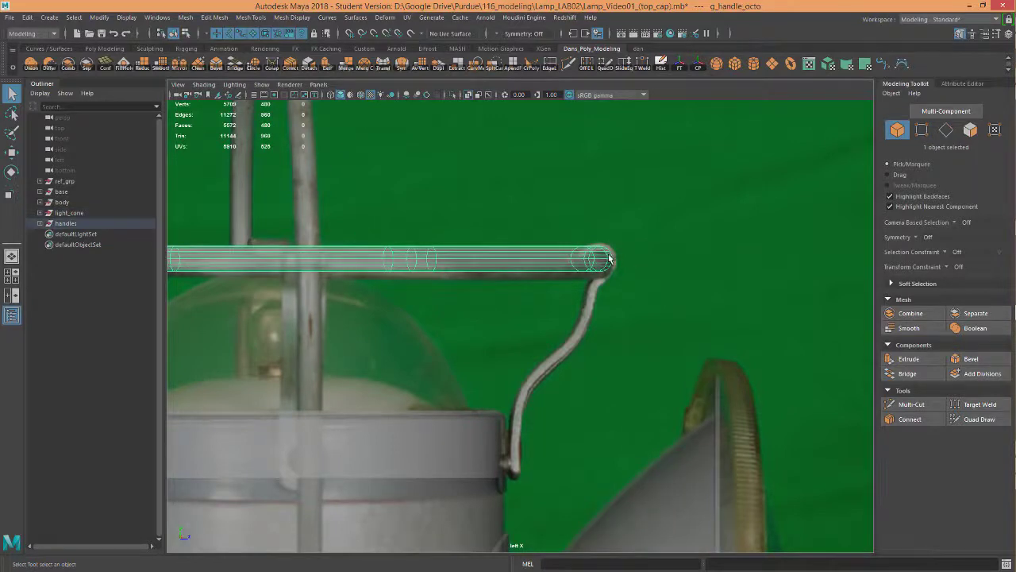
{"action": "scroll", "coordinate": [615, 258], "scroll_direction": "up", "scroll_amount": 2}
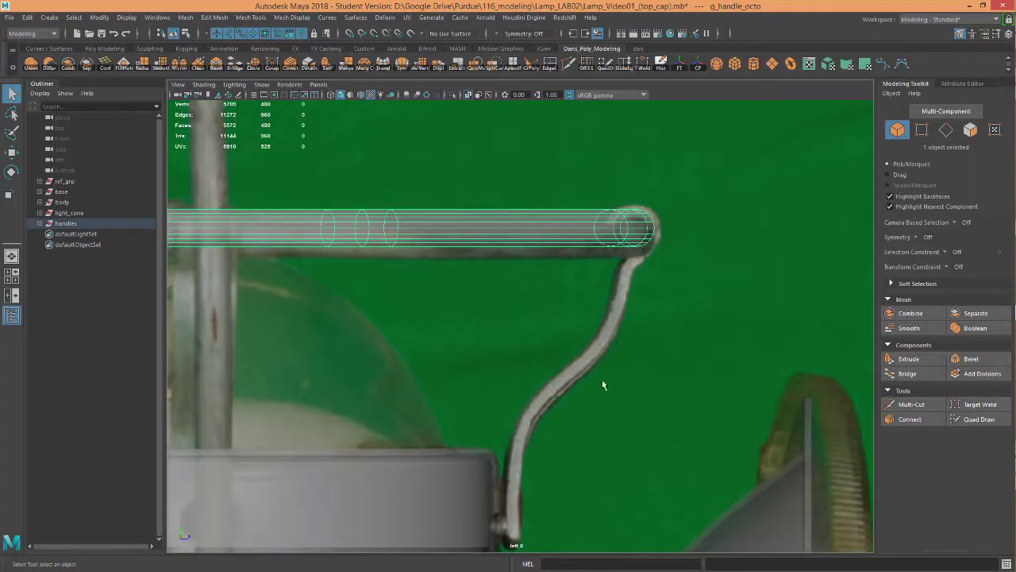
{"action": "left_click", "coordinate": [661, 292]}
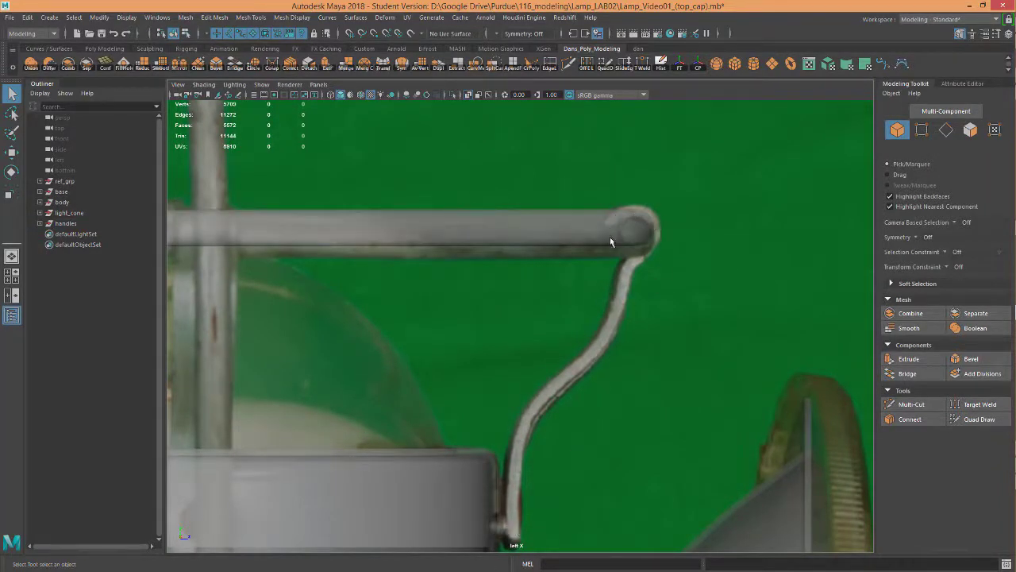
{"action": "middle_click_drag", "start_coordinate": [556, 279], "coordinate": [537, 260], "text": "alt"}
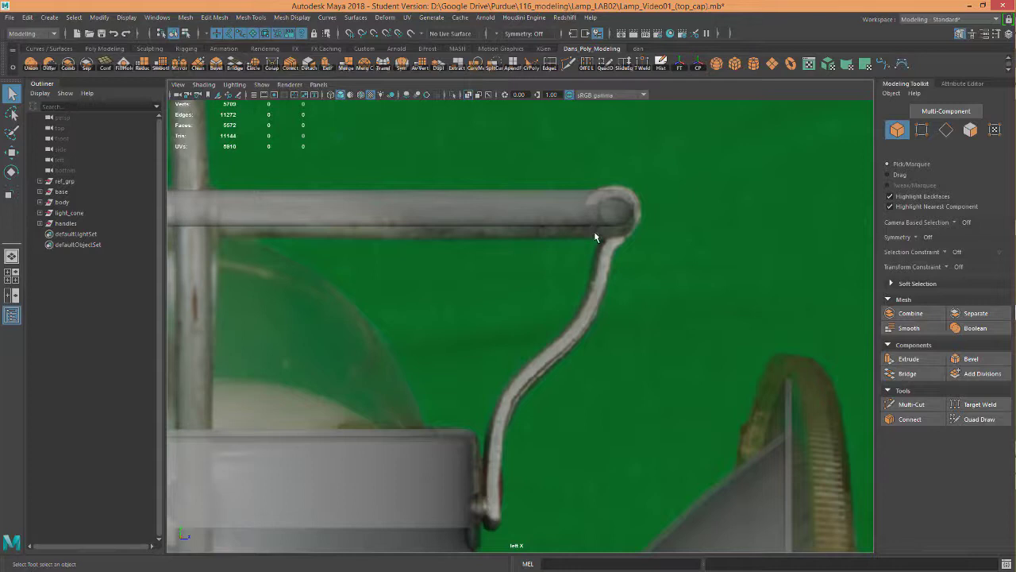
{"action": "middle_click_drag", "start_coordinate": [667, 243], "coordinate": [648, 301], "text": "alt"}
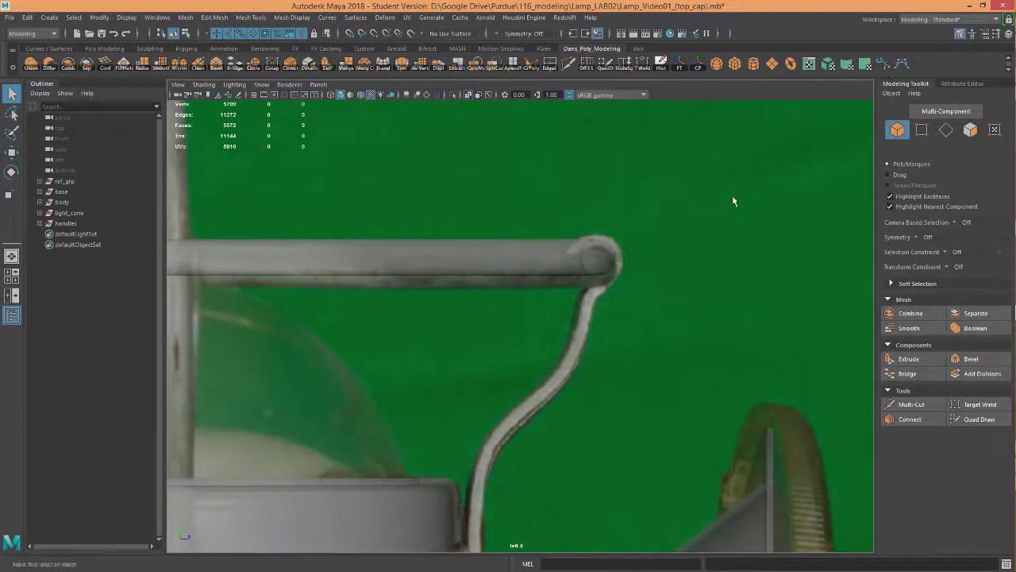
Draw a four-point Bezier curve along the bent wire support beside the light cone, from its lower pivot to just below the handle.
{"action": "left_click", "coordinate": [886, 64]}
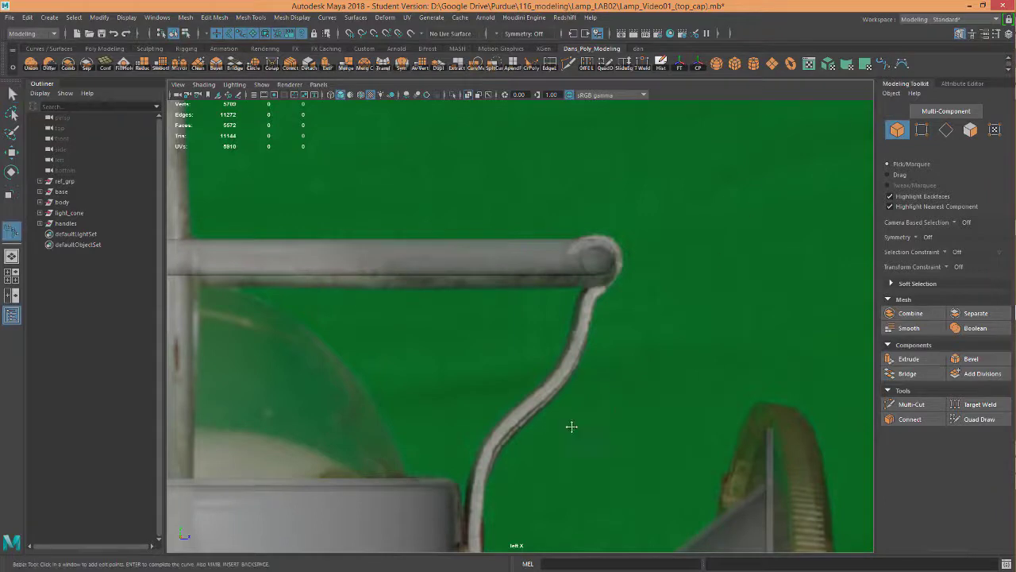
{"action": "middle_click_drag", "start_coordinate": [571, 426], "coordinate": [589, 291], "text": "alt"}
{"action": "scroll", "coordinate": [482, 284], "scroll_direction": "down", "scroll_amount": 3}
{"action": "scroll", "coordinate": [463, 451], "scroll_direction": "up", "scroll_amount": 4}
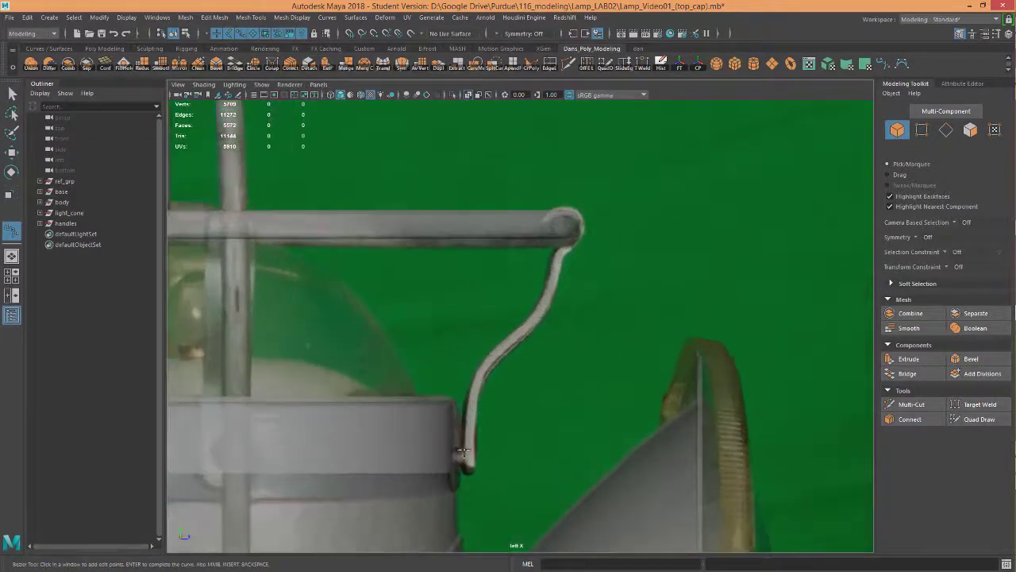
{"action": "scroll", "coordinate": [463, 451], "scroll_direction": "down", "scroll_amount": 1}
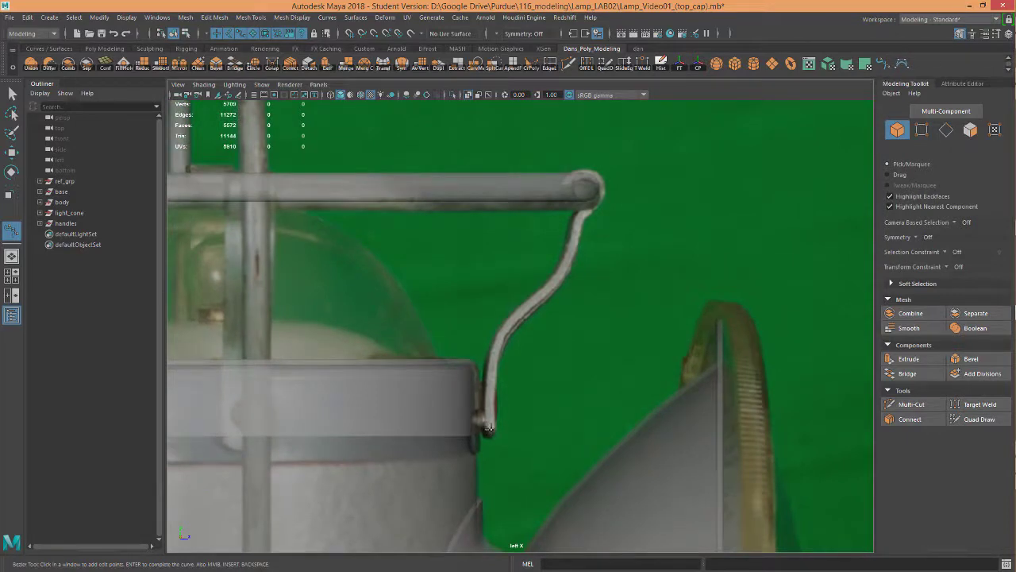
{"action": "left_click", "coordinate": [45, 49]}
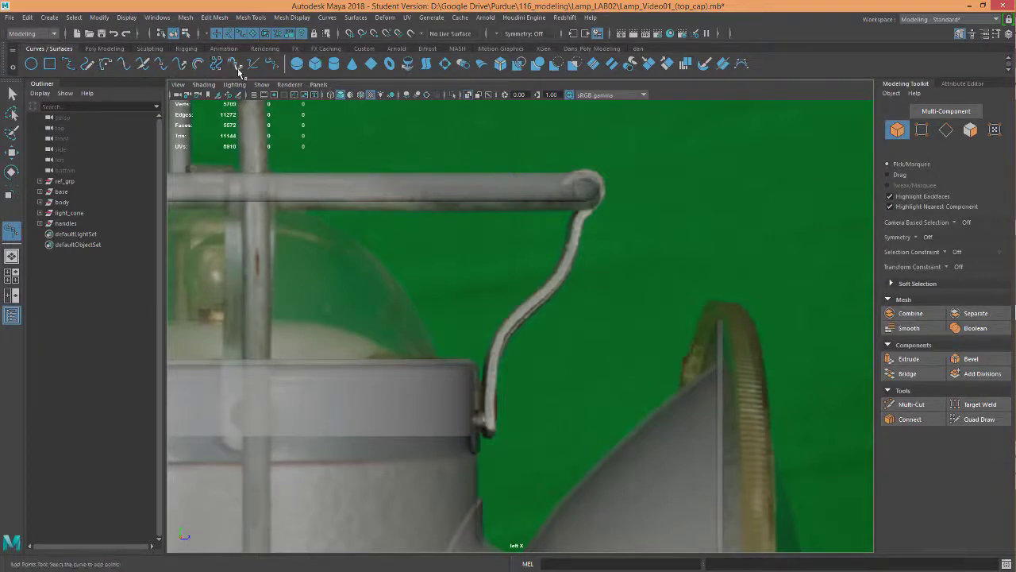
{"action": "left_click", "coordinate": [271, 64]}
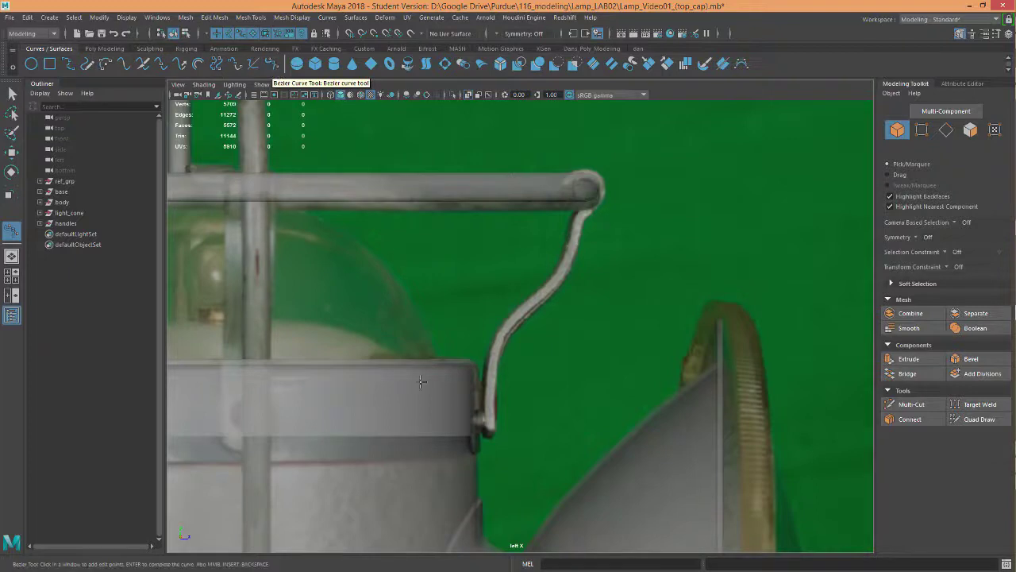
{"action": "left_click", "coordinate": [487, 429]}
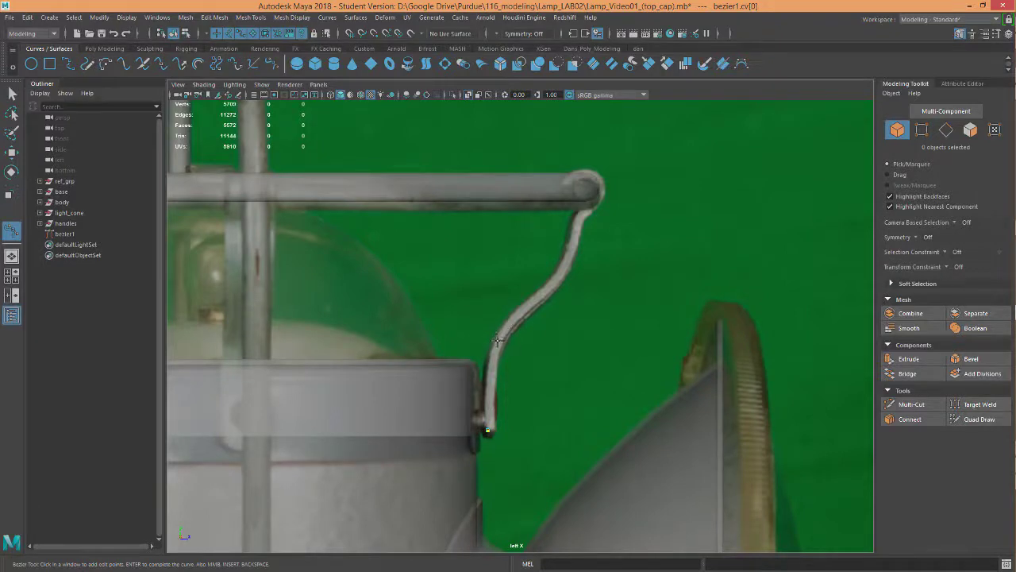
{"action": "left_click_drag", "start_coordinate": [499, 331], "coordinate": [521, 298]}
{"action": "left_click_drag", "start_coordinate": [555, 273], "coordinate": [573, 251]}
{"action": "left_click_drag", "start_coordinate": [574, 228], "coordinate": [576, 208]}
Extend the Bezier curve from the top of the wire support into a nearly closed loop around the handle's rounded end.
{"action": "scroll", "coordinate": [576, 208], "scroll_direction": "up", "scroll_amount": 5}
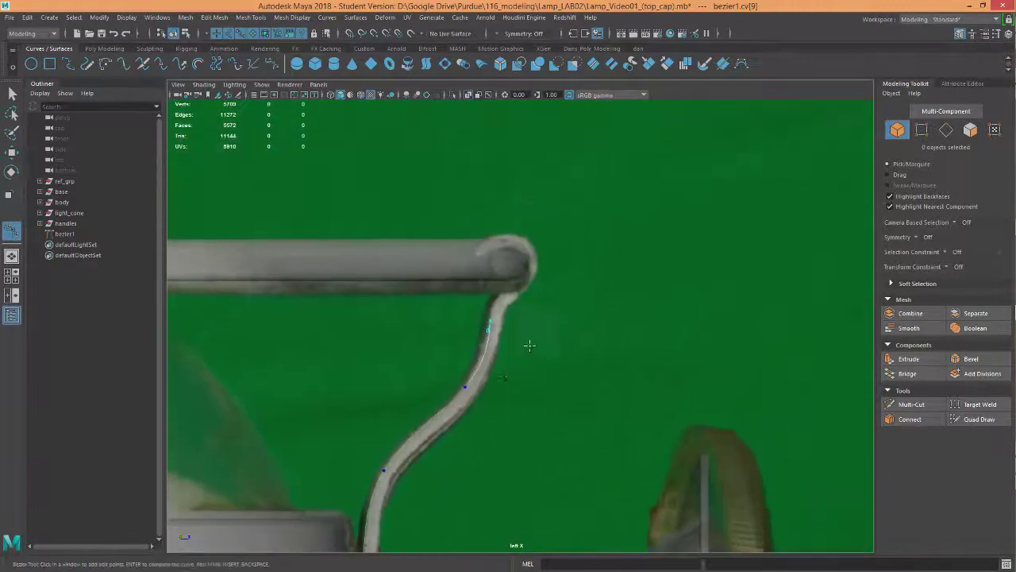
{"action": "scroll", "coordinate": [514, 308], "scroll_direction": "up", "scroll_amount": 1}
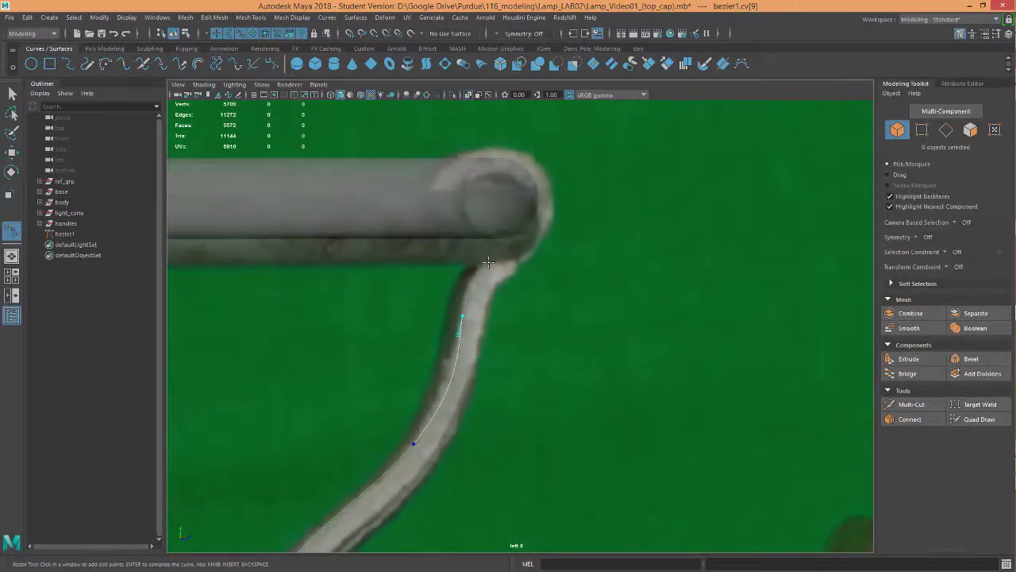
{"action": "left_click_drag", "start_coordinate": [489, 262], "coordinate": [512, 251]}
{"action": "middle_click_drag", "start_coordinate": [508, 181], "coordinate": [530, 231], "text": "alt"}
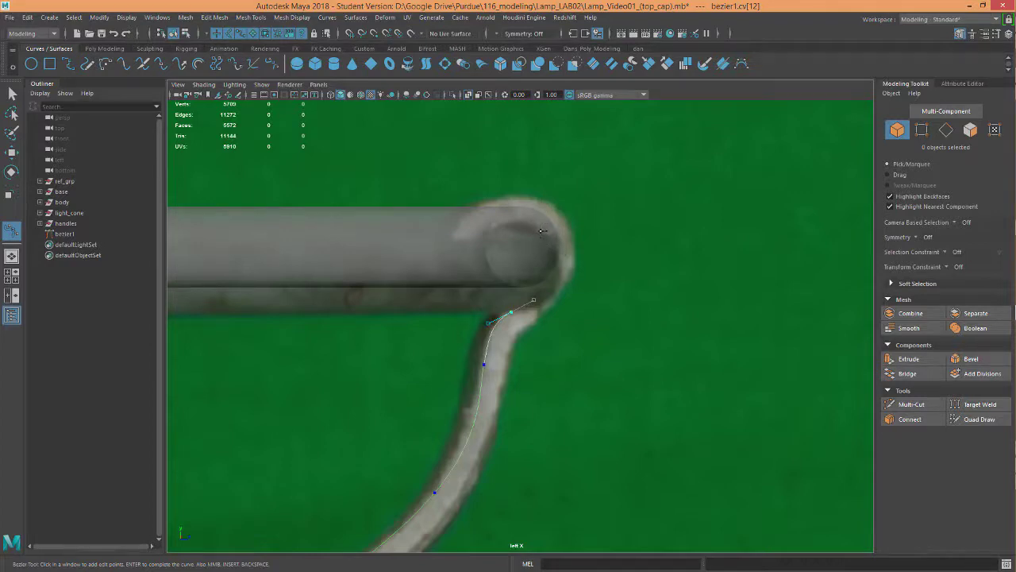
{"action": "left_click_drag", "start_coordinate": [540, 231], "coordinate": [509, 203]}
{"action": "key", "text": "ctrl+z"}
{"action": "left_click_drag", "start_coordinate": [551, 272], "coordinate": [557, 262]}
{"action": "left_click_drag", "start_coordinate": [524, 223], "coordinate": [509, 315]}
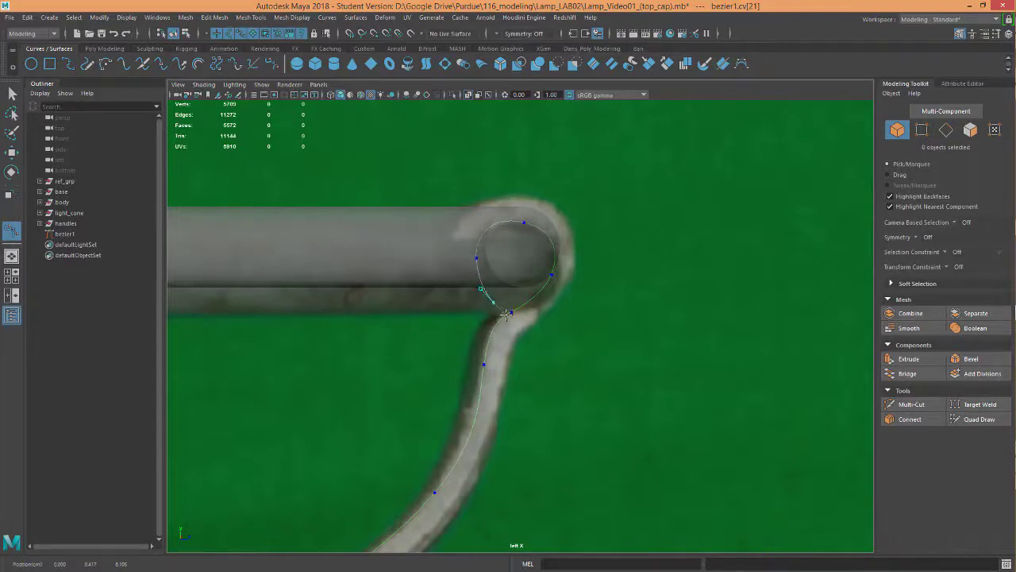
Finish the curve and shift all control vertices of its loop up and slightly outward to fit around the handle's rounded end.
{"action": "scroll", "coordinate": [538, 278], "scroll_direction": "up", "scroll_amount": 2}
{"action": "scroll", "coordinate": [532, 281], "scroll_direction": "up", "scroll_amount": 2}
{"action": "middle_click_drag", "start_coordinate": [529, 282], "coordinate": [554, 350], "text": "alt"}
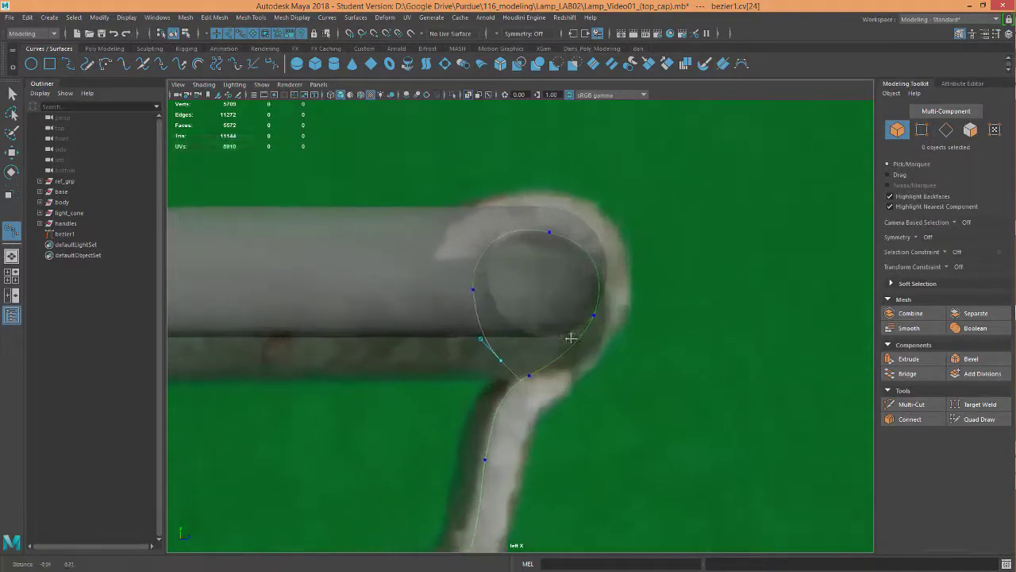
{"action": "scroll", "coordinate": [535, 334], "scroll_direction": "down", "scroll_amount": 7}
{"action": "scroll", "coordinate": [540, 303], "scroll_direction": "up", "scroll_amount": 2}
{"action": "scroll", "coordinate": [540, 302], "scroll_direction": "up", "scroll_amount": 3}
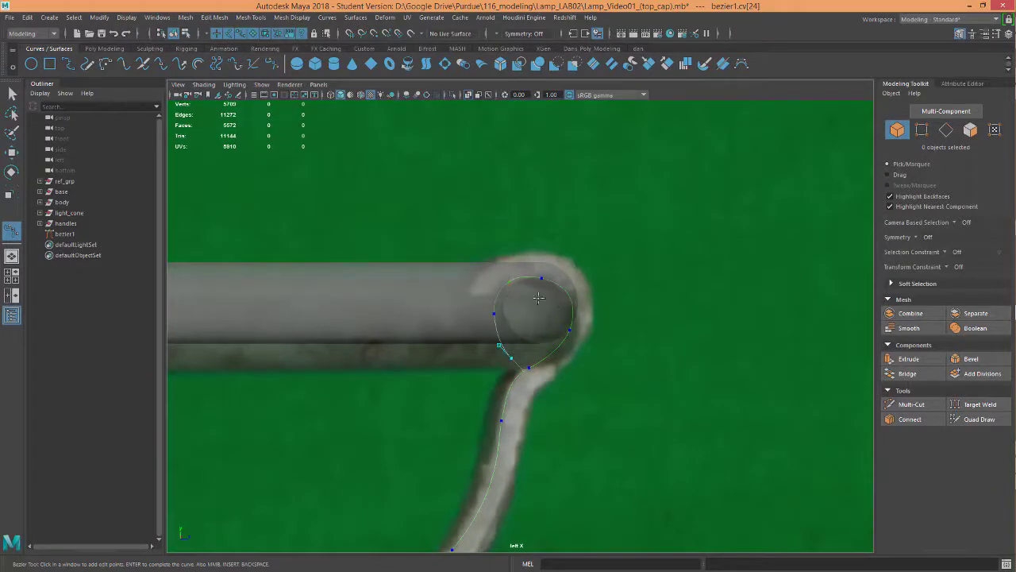
{"action": "scroll", "coordinate": [539, 297], "scroll_direction": "up", "scroll_amount": 3}
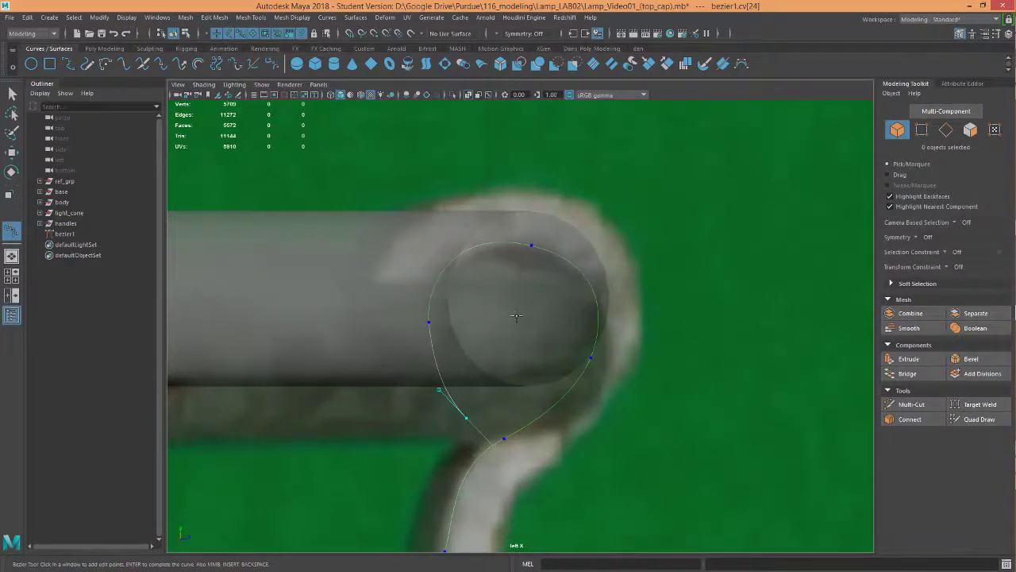
{"action": "key", "text": "q"}
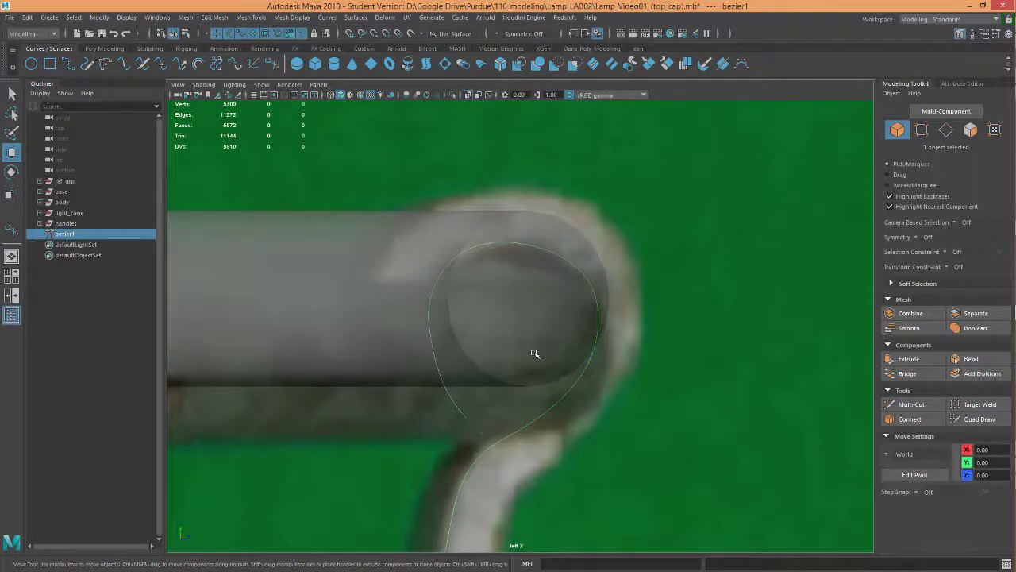
{"action": "right_click_drag", "start_coordinate": [572, 387], "coordinate": [530, 295]}
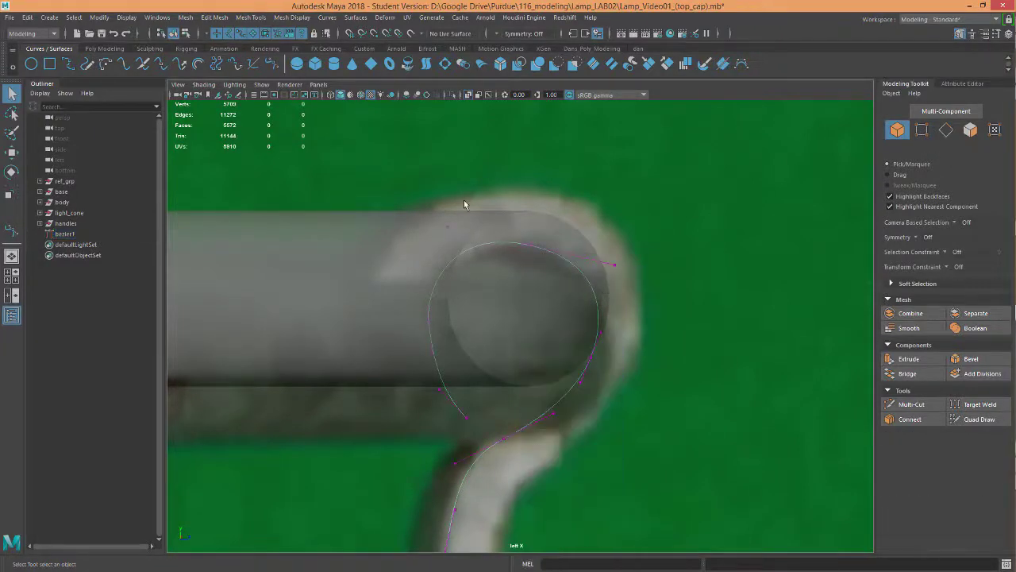
{"action": "left_click_drag", "start_coordinate": [374, 191], "coordinate": [724, 469]}
{"action": "key", "text": "w"}
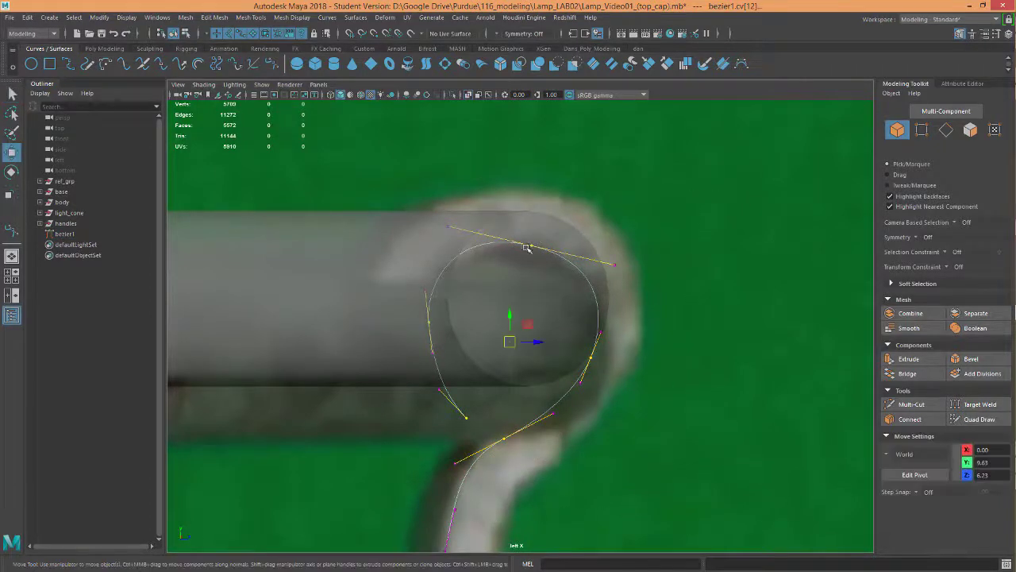
{"action": "left_click_drag", "start_coordinate": [527, 323], "coordinate": [537, 292]}
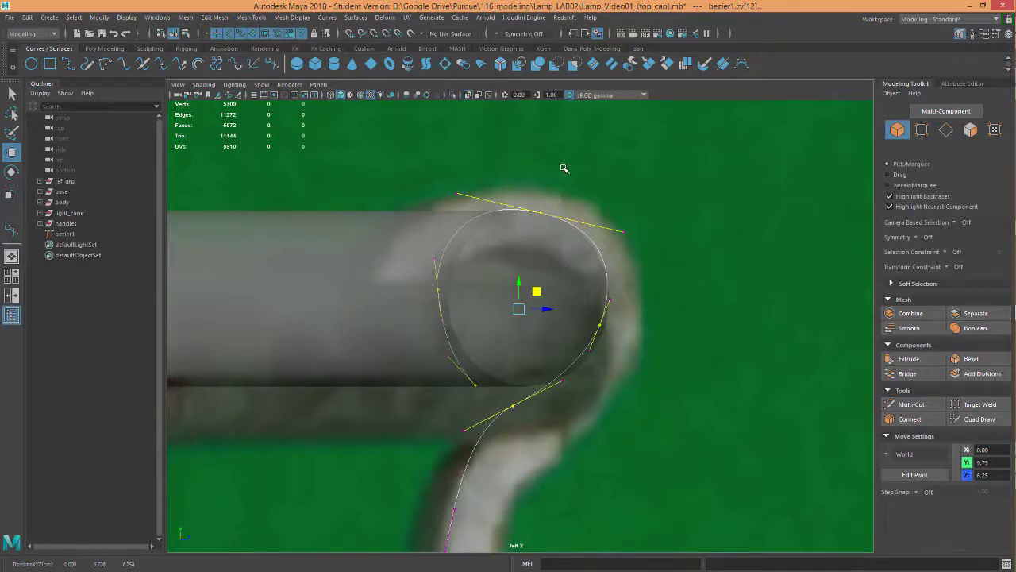
Refine the loop's inner side by adjusting its tangent handles and nudging the open end point toward the wire support.
{"action": "scroll", "coordinate": [587, 390], "scroll_direction": "down", "scroll_amount": 6}
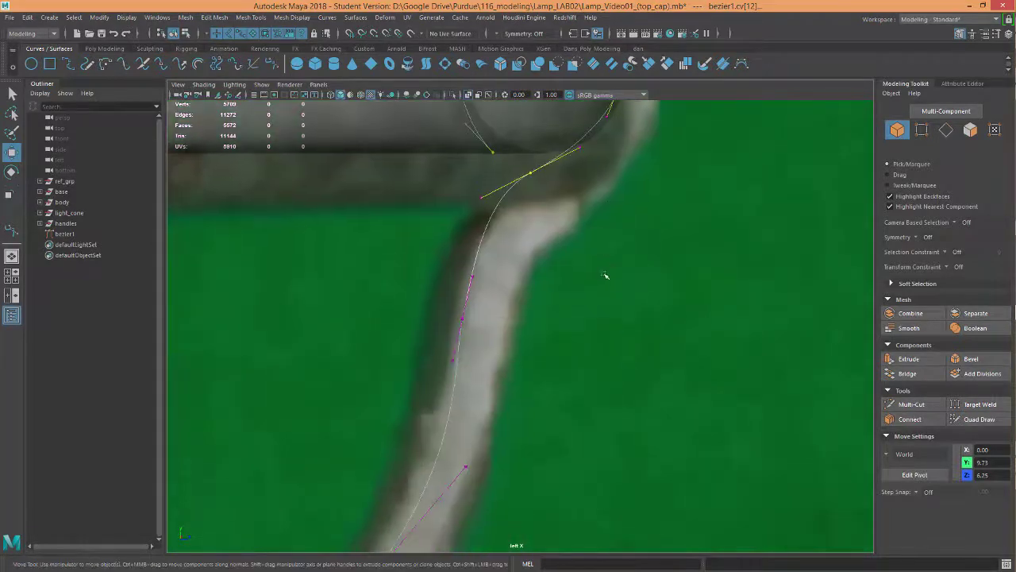
{"action": "scroll", "coordinate": [531, 403], "scroll_direction": "up", "scroll_amount": 6}
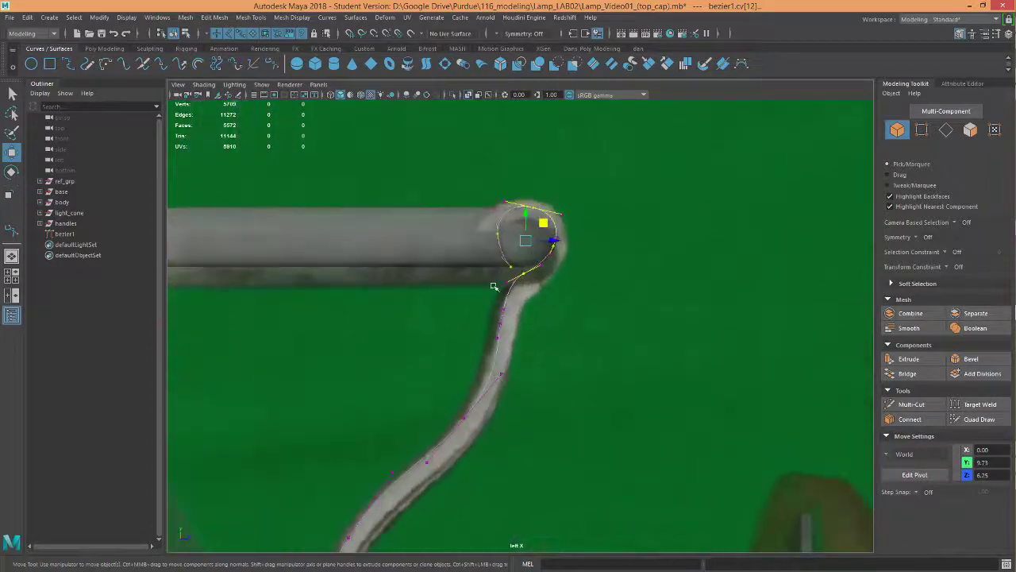
{"action": "scroll", "coordinate": [543, 232], "scroll_direction": "up", "scroll_amount": 2}
{"action": "scroll", "coordinate": [543, 231], "scroll_direction": "up", "scroll_amount": 5}
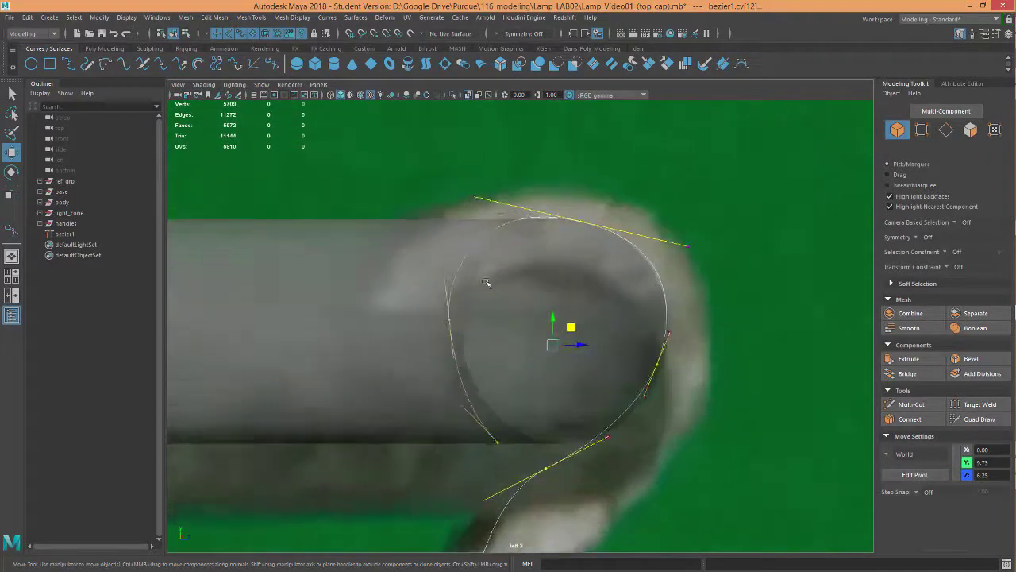
{"action": "left_click", "coordinate": [445, 280]}
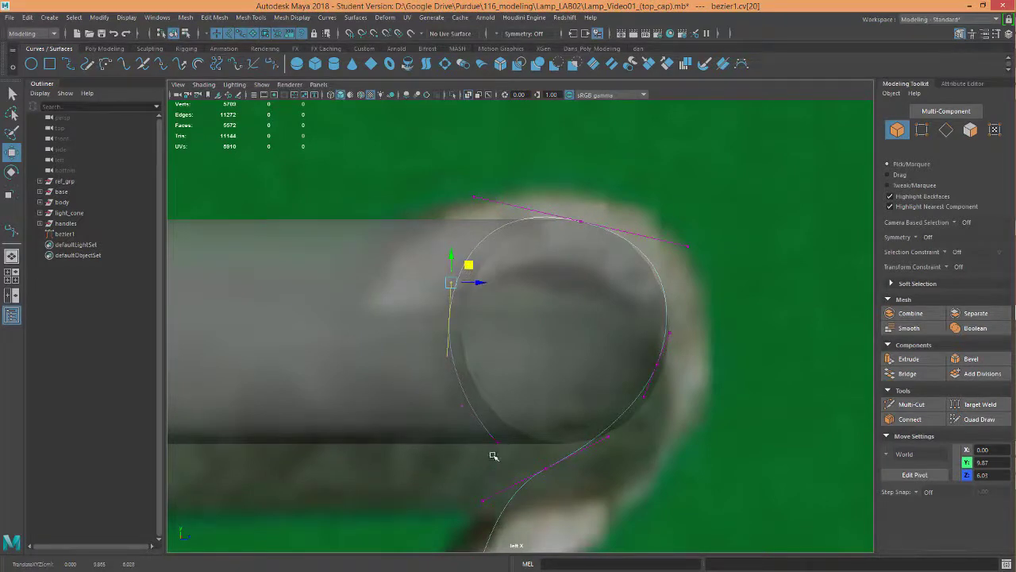
{"action": "left_click_drag", "start_coordinate": [517, 456], "coordinate": [539, 442]}
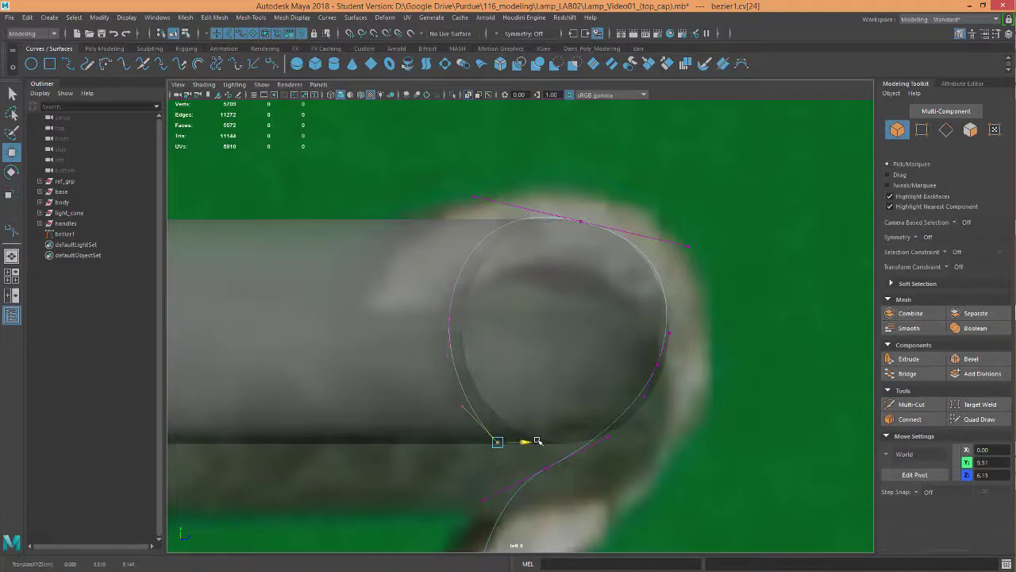
{"action": "left_click", "coordinate": [462, 412]}
{"action": "left_click_drag", "start_coordinate": [462, 412], "coordinate": [457, 410]}
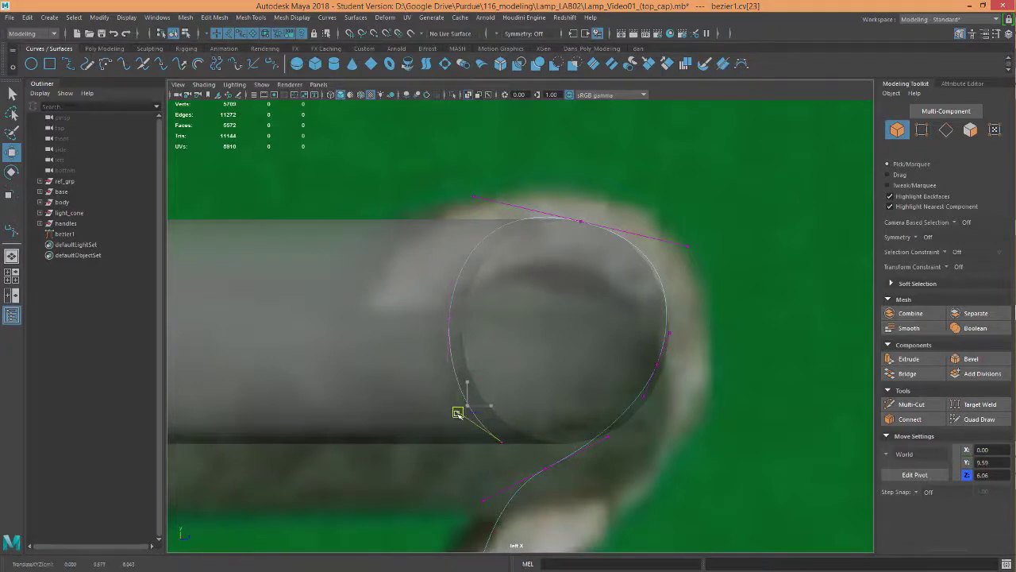
Shift the loop's inner side anchor slightly outward, then move it with the open end point and their tangent handles toward the wire support.
{"action": "left_click", "coordinate": [448, 318]}
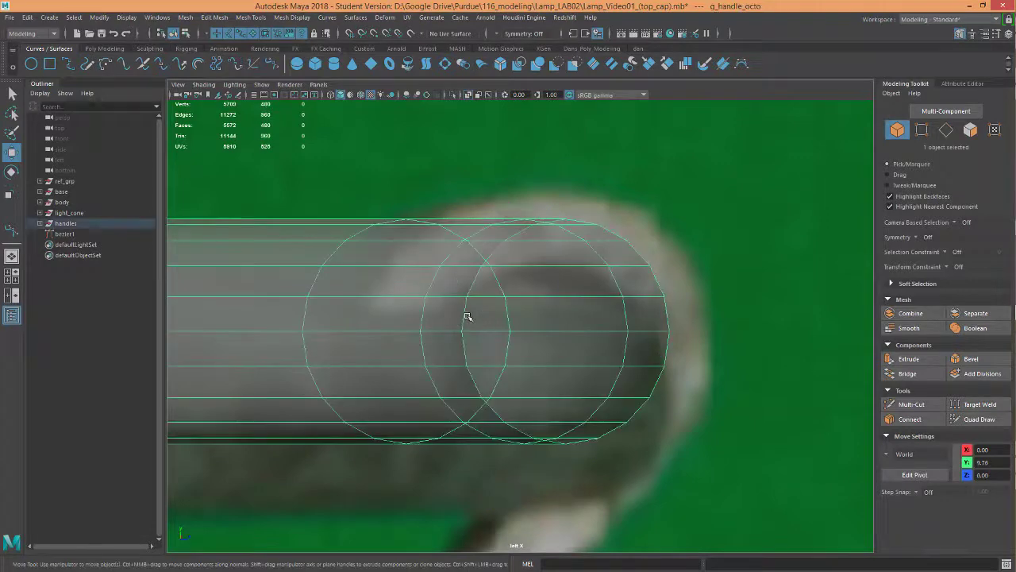
{"action": "key", "text": "ctrl+z"}
{"action": "left_click", "coordinate": [445, 319]}
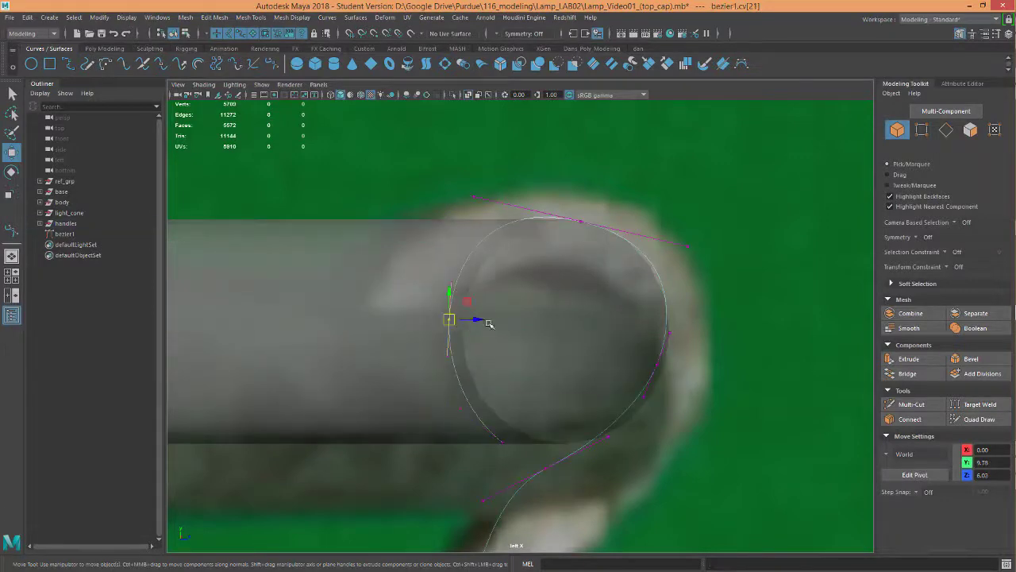
{"action": "left_click_drag", "start_coordinate": [475, 320], "coordinate": [473, 320]}
{"action": "left_click_drag", "start_coordinate": [342, 207], "coordinate": [518, 465]}
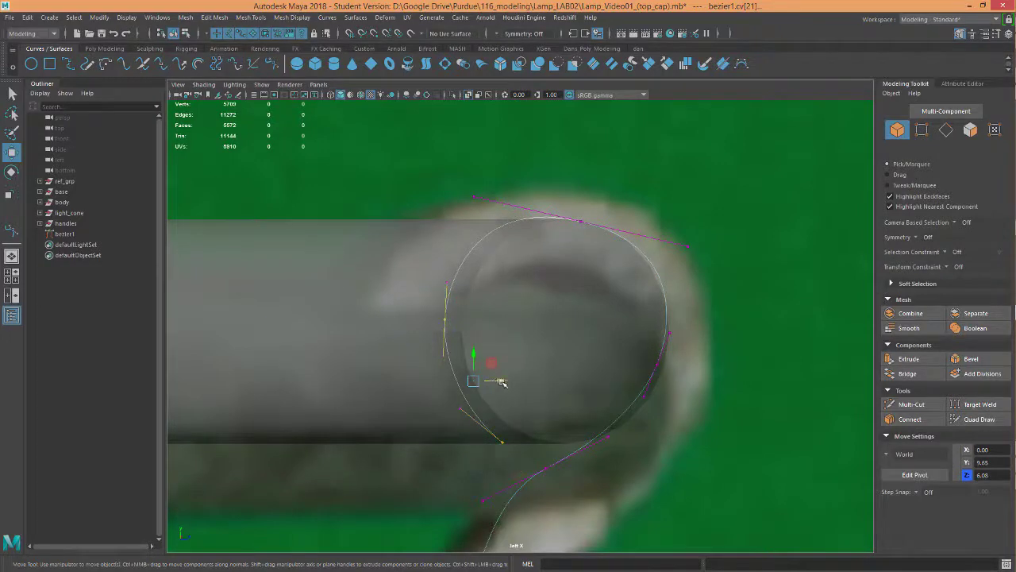
{"action": "left_click_drag", "start_coordinate": [505, 382], "coordinate": [517, 382]}
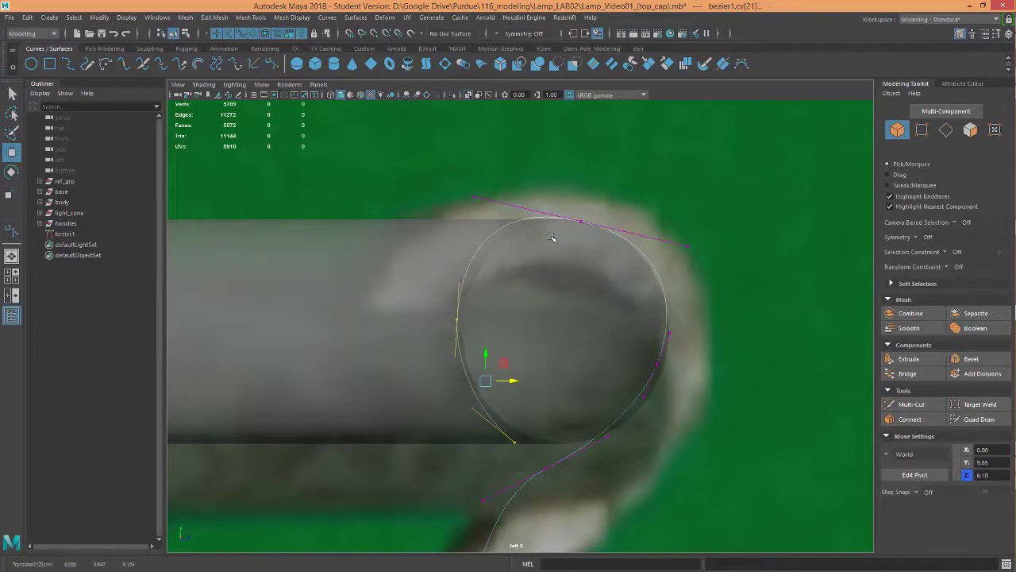
Reshape the loop's top and outer side by flattening the top tangent and nudging both anchors outward around the handle's rounded end.
{"action": "left_click", "coordinate": [474, 196]}
{"action": "left_click_drag", "start_coordinate": [494, 179], "coordinate": [505, 191]}
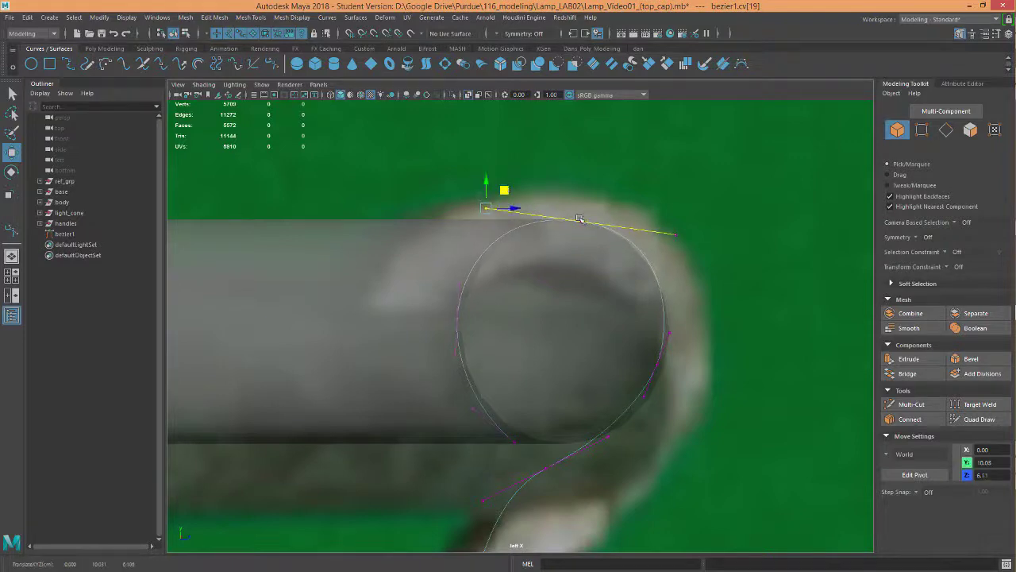
{"action": "left_click", "coordinate": [579, 218]}
{"action": "left_click_drag", "start_coordinate": [602, 204], "coordinate": [604, 202]}
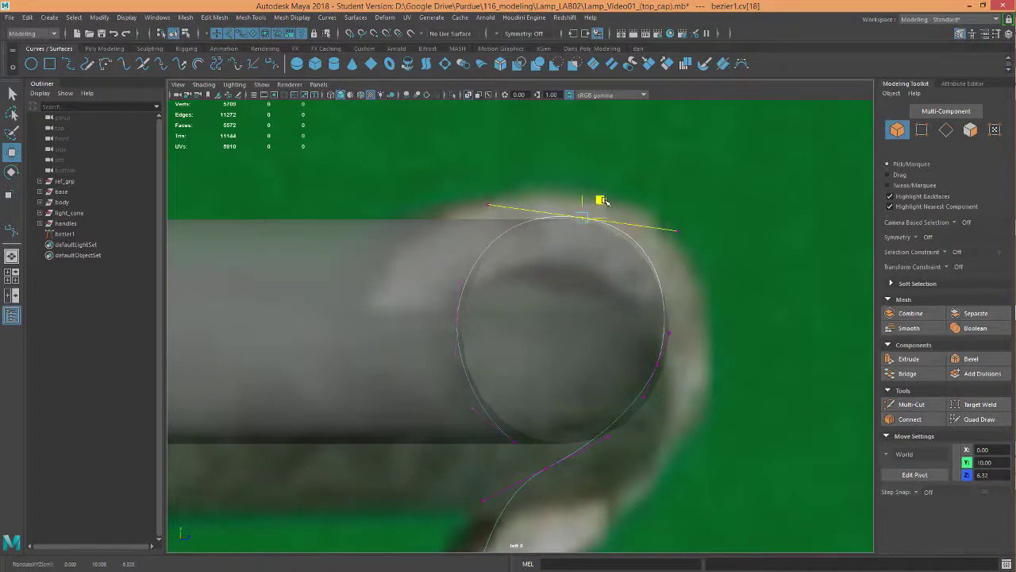
{"action": "left_click", "coordinate": [657, 365]}
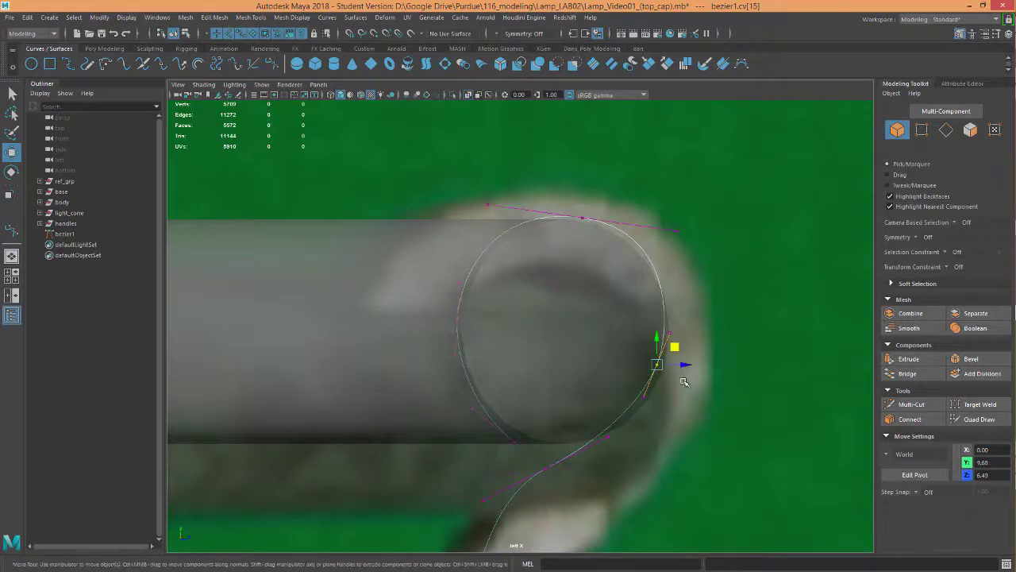
{"action": "left_click_drag", "start_coordinate": [683, 355], "coordinate": [682, 355]}
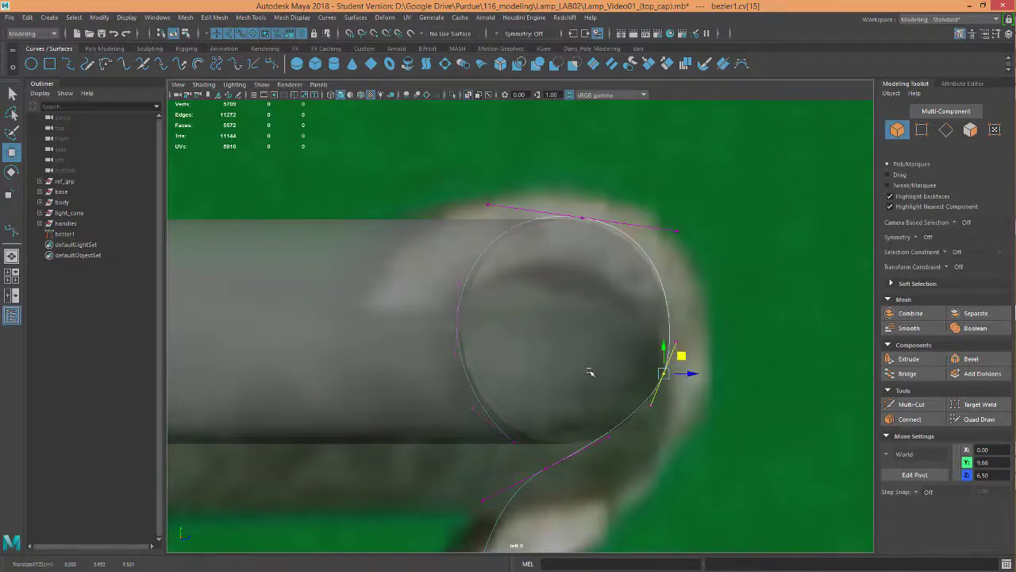
{"action": "left_click", "coordinate": [567, 328]}
{"action": "key", "text": "ctrl+z"}
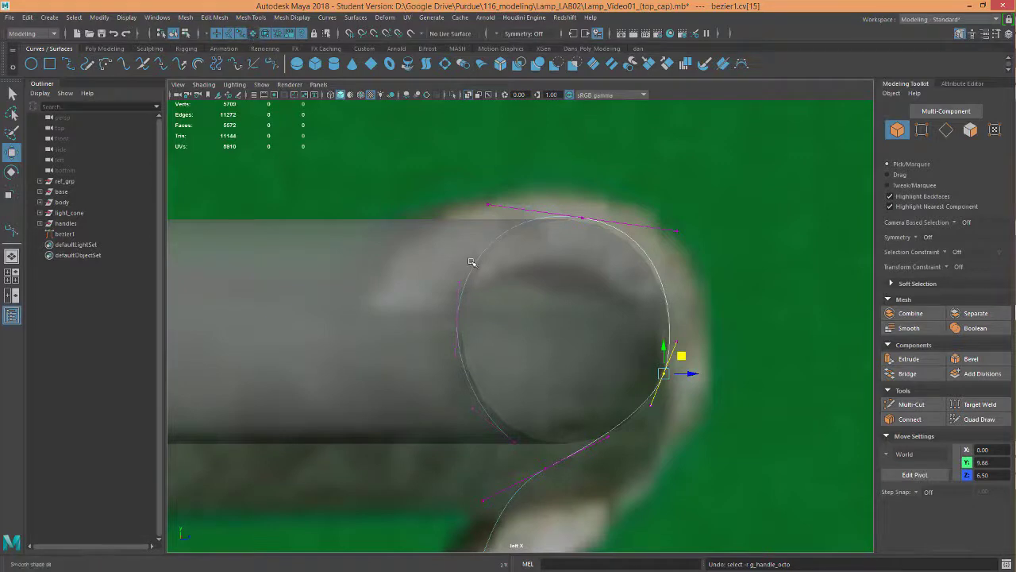
Nudge the curve anchor just below the handle and shift the next anchor down slightly toward the wire's inner edge.
{"action": "left_click_drag", "start_coordinate": [519, 465], "coordinate": [579, 495]}
{"action": "left_click", "coordinate": [574, 459]}
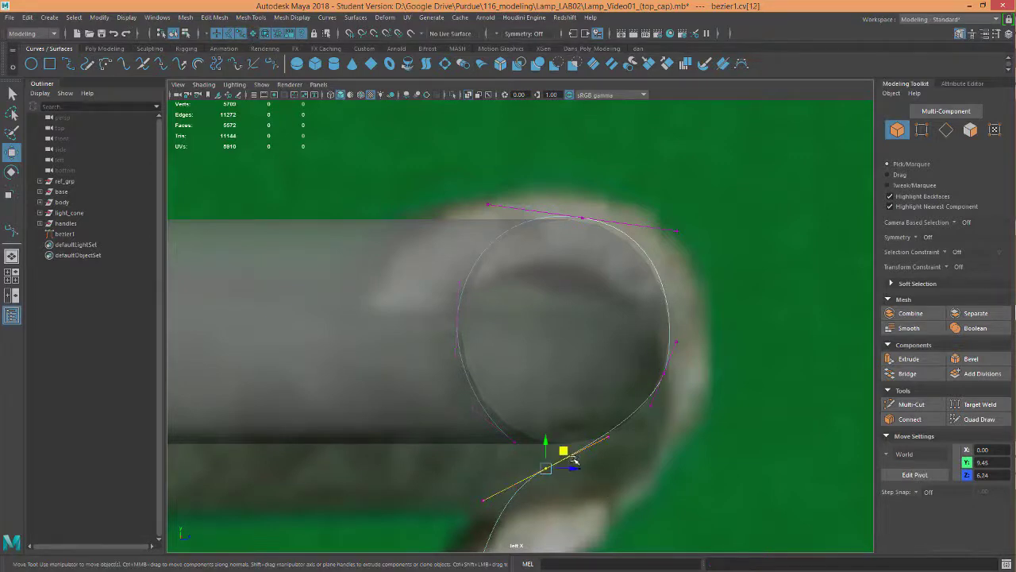
{"action": "mouse_move", "coordinate": [567, 454]}
{"action": "left_mouse_down"}
{"action": "mouse_move", "coordinate": [560, 397]}
{"action": "mouse_move", "coordinate": [571, 453]}
{"action": "left_mouse_up"}
{"action": "middle_click_drag", "start_coordinate": [641, 387], "coordinate": [571, 332], "text": "alt"}
{"action": "left_click", "coordinate": [512, 401]}
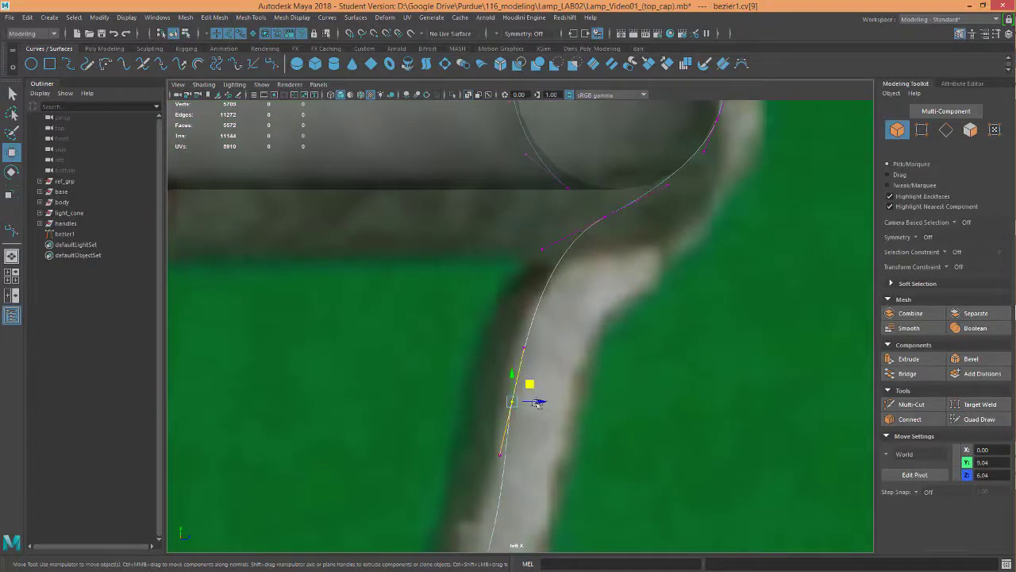
{"action": "left_click_drag", "start_coordinate": [542, 402], "coordinate": [525, 403]}
Examine how the curve follows the wire in the reference photo, from the lower pivot back up to the handle.
{"action": "scroll", "coordinate": [618, 387], "scroll_direction": "down", "scroll_amount": 10}
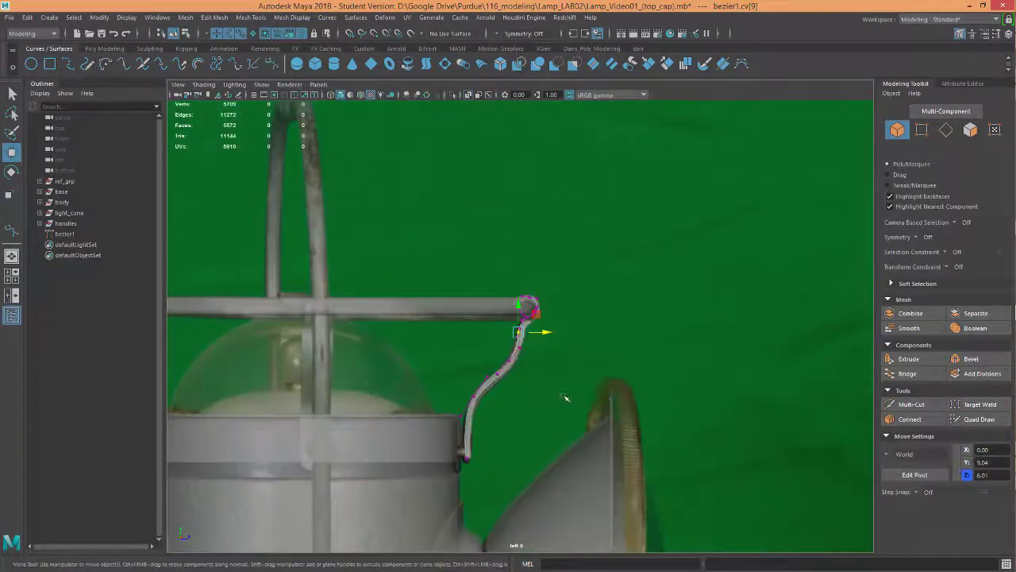
{"action": "scroll", "coordinate": [548, 392], "scroll_direction": "up", "scroll_amount": 5}
{"action": "middle_click_drag", "start_coordinate": [617, 297], "coordinate": [729, 139], "text": "alt"}
{"action": "scroll", "coordinate": [533, 392], "scroll_direction": "up", "scroll_amount": 3}
{"action": "scroll", "coordinate": [534, 392], "scroll_direction": "up", "scroll_amount": 3}
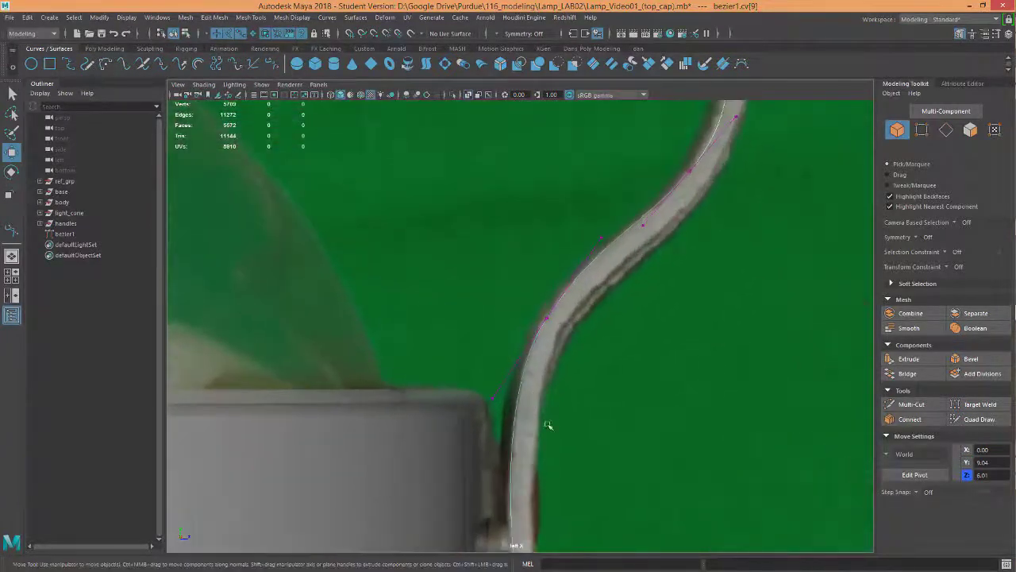
{"action": "middle_click_drag", "start_coordinate": [521, 546], "coordinate": [575, 354], "text": "alt"}
{"action": "scroll", "coordinate": [586, 370], "scroll_direction": "up", "scroll_amount": 3}
{"action": "left_click_drag", "start_coordinate": [630, 424], "coordinate": [613, 396]}
{"action": "middle_click_drag", "start_coordinate": [708, 225], "coordinate": [594, 450], "text": "alt"}
{"action": "middle_click_drag", "start_coordinate": [719, 278], "coordinate": [626, 429], "text": "alt"}
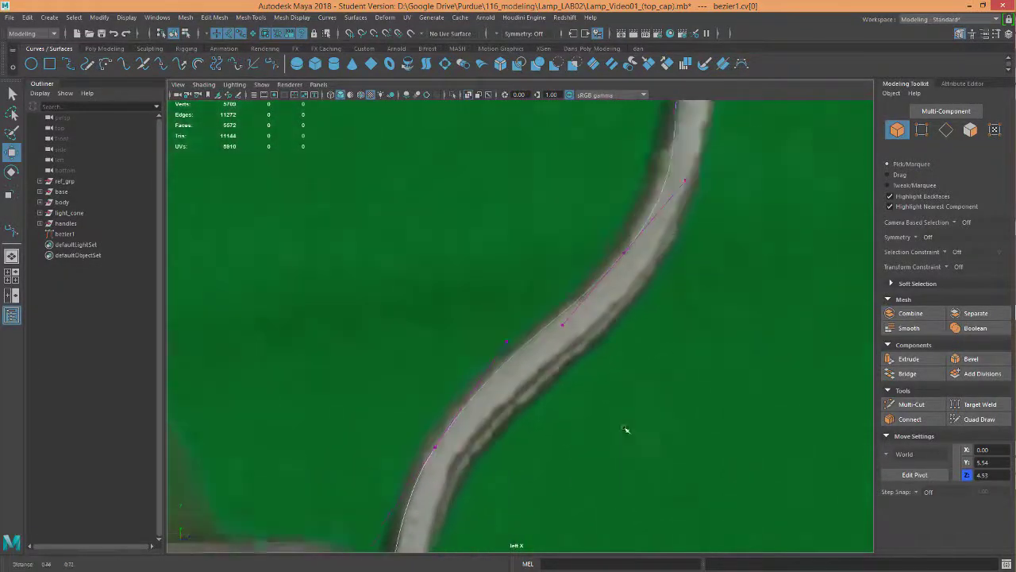
{"action": "middle_click_drag", "start_coordinate": [764, 177], "coordinate": [707, 326], "text": "alt"}
{"action": "middle_click_drag", "start_coordinate": [728, 228], "coordinate": [712, 272], "text": "alt"}
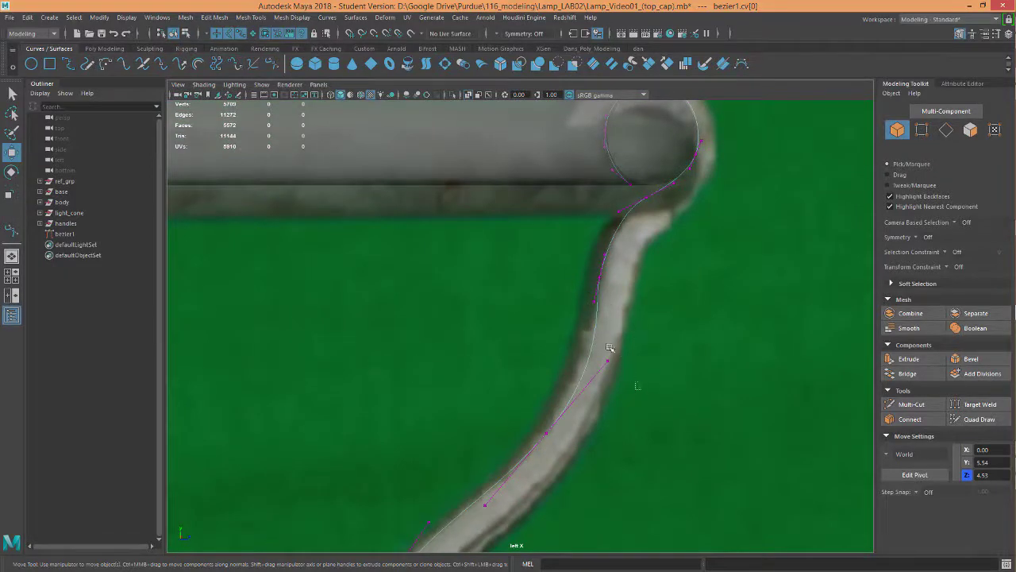
Shorten the upper tangent handle at the wire's upper bend and raise the anchor above it slightly.
{"action": "left_click", "coordinate": [610, 349]}
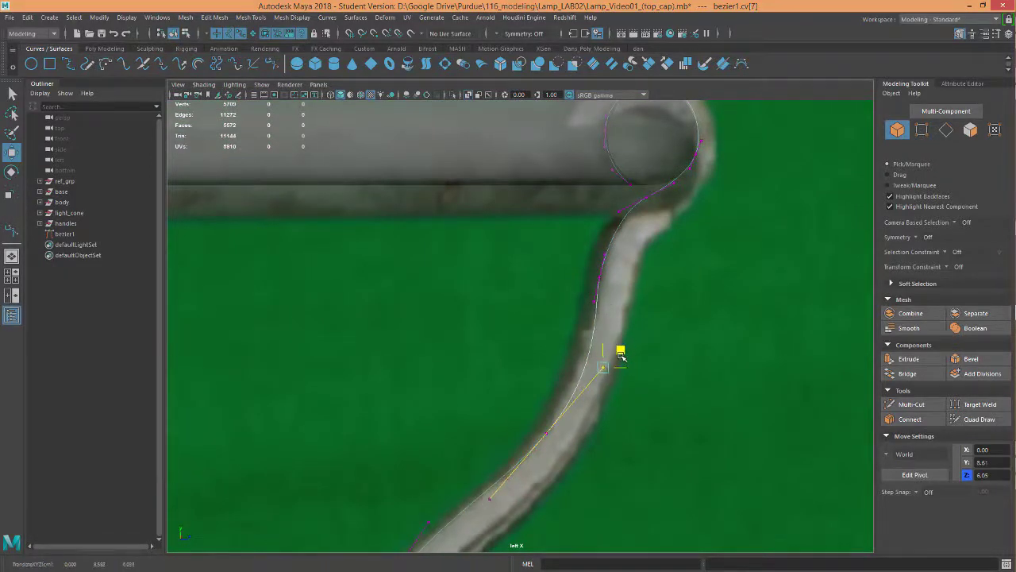
{"action": "left_click_drag", "start_coordinate": [623, 358], "coordinate": [622, 352]}
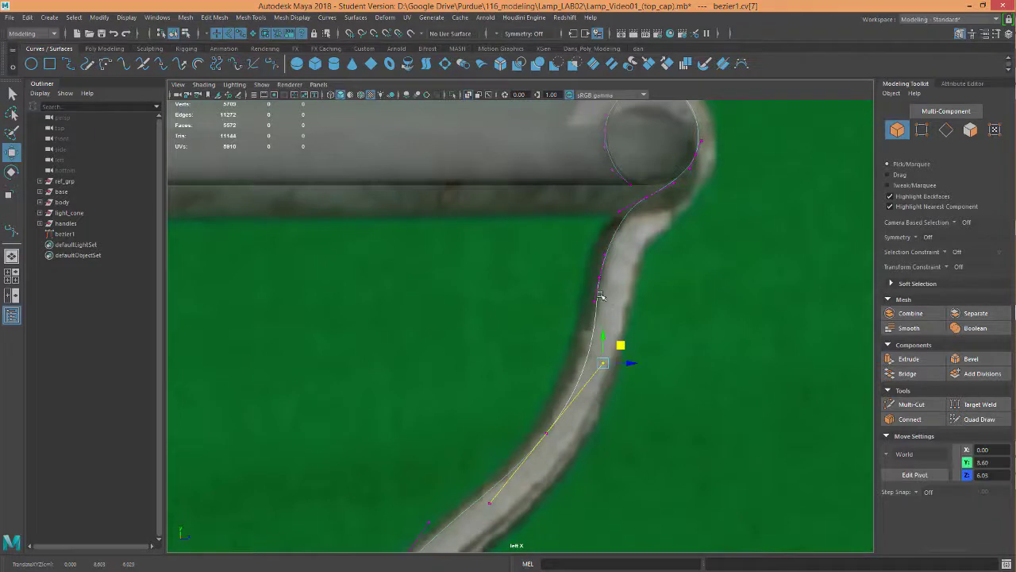
{"action": "left_click", "coordinate": [615, 267]}
{"action": "left_click_drag", "start_coordinate": [617, 267], "coordinate": [618, 251]}
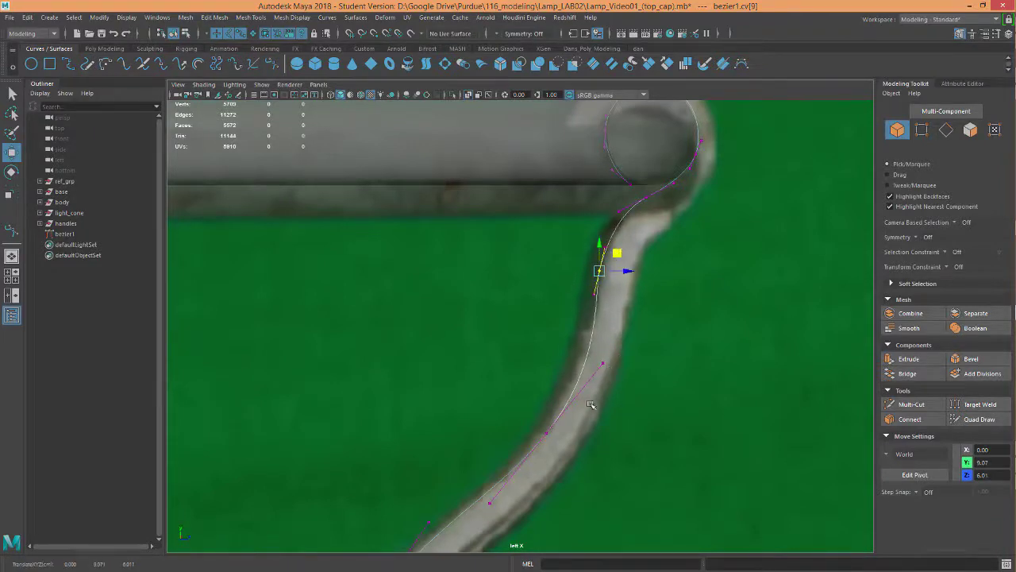
Move the upper bend's anchor slightly toward the wire's inner edge and pull its upper tangent handle inward.
{"action": "left_click", "coordinate": [545, 432]}
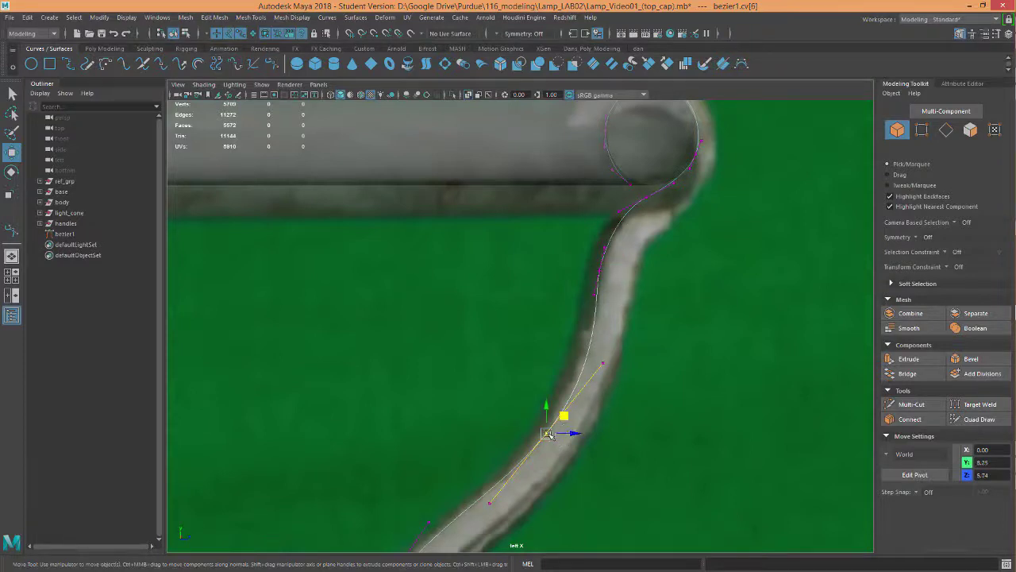
{"action": "left_click_drag", "start_coordinate": [548, 433], "coordinate": [543, 430]}
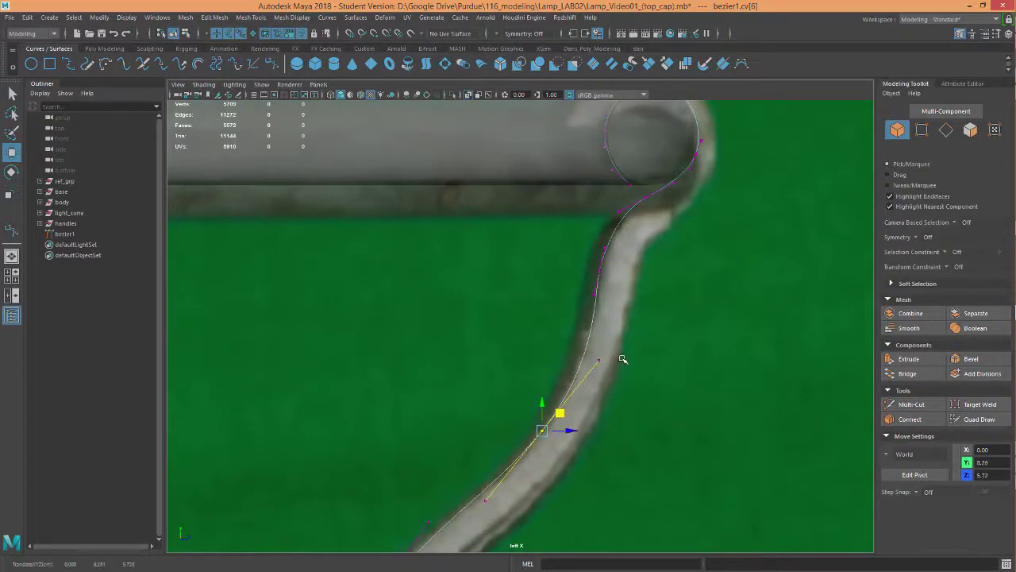
{"action": "left_click", "coordinate": [599, 360]}
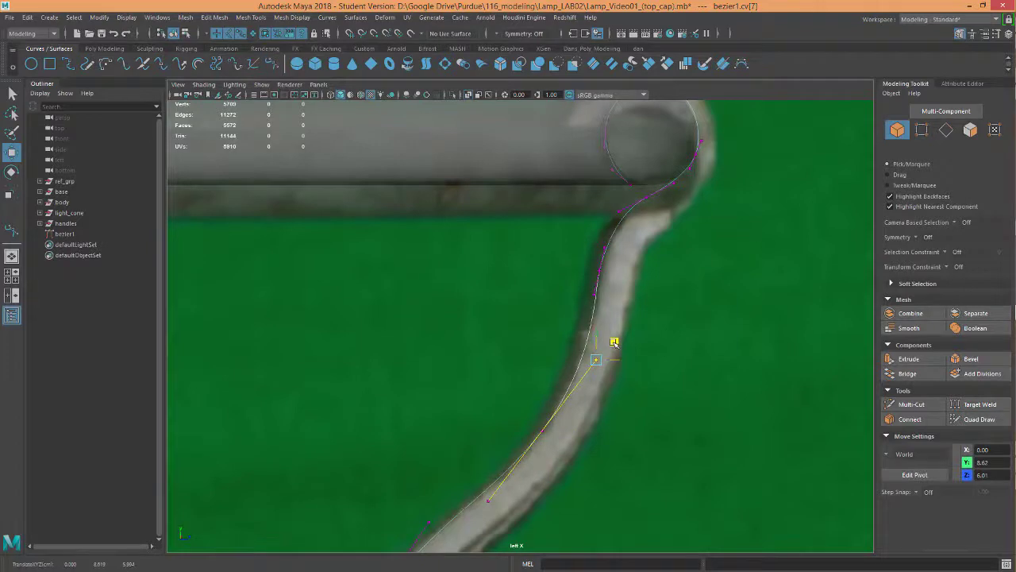
{"action": "left_click_drag", "start_coordinate": [615, 343], "coordinate": [614, 342]}
Return the Bezier curve from control vertex editing to object mode with the whole curve selected.
{"action": "middle_click_drag", "start_coordinate": [687, 435], "coordinate": [680, 349], "text": "alt"}
{"action": "right_click_drag", "start_coordinate": [681, 353], "coordinate": [708, 357], "text": "alt"}
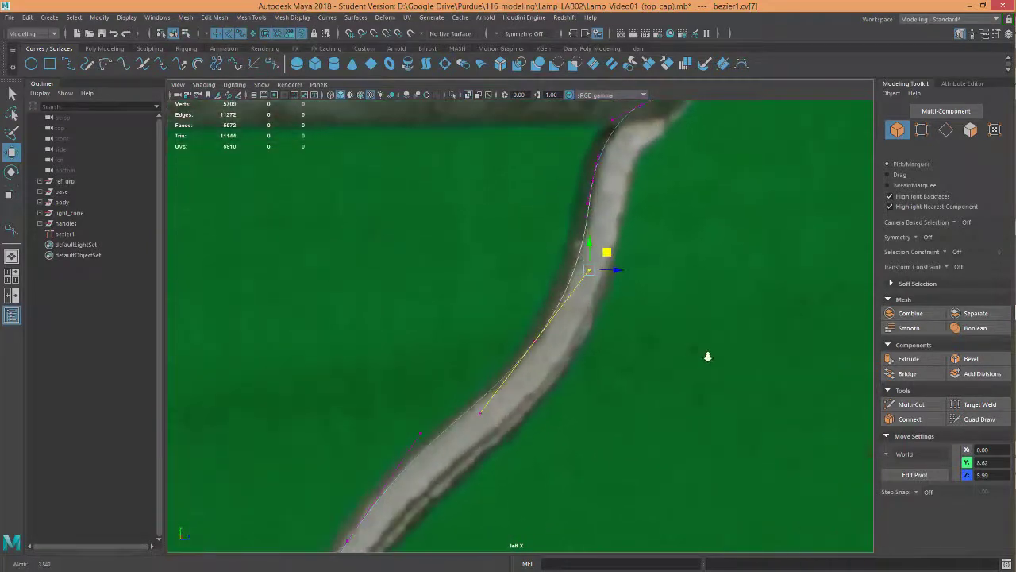
{"action": "middle_click_drag", "start_coordinate": [623, 378], "coordinate": [660, 322], "text": "alt"}
{"action": "middle_click_drag", "start_coordinate": [679, 278], "coordinate": [669, 353], "text": "alt"}
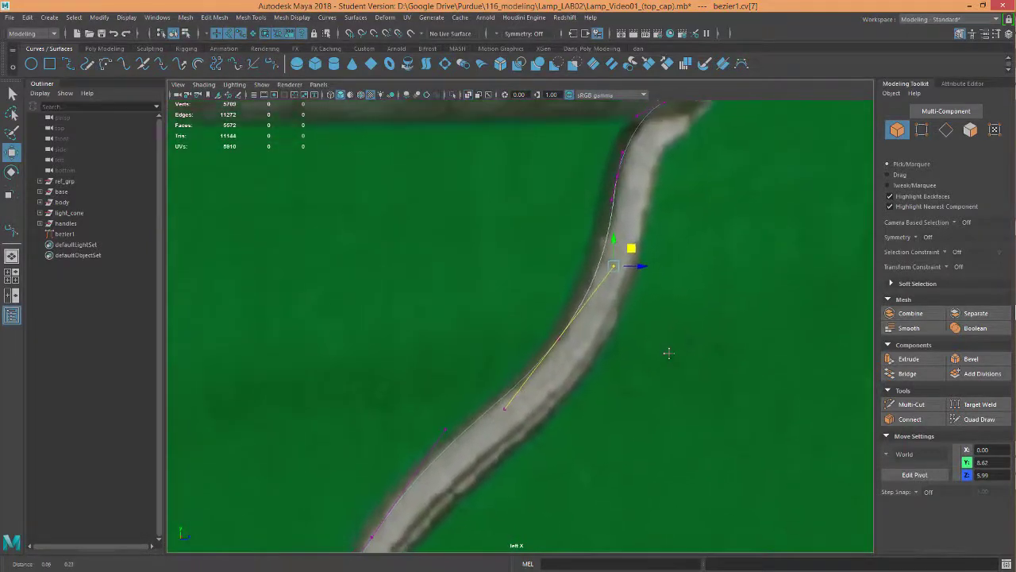
{"action": "middle_click_drag", "start_coordinate": [765, 223], "coordinate": [699, 405], "text": "alt"}
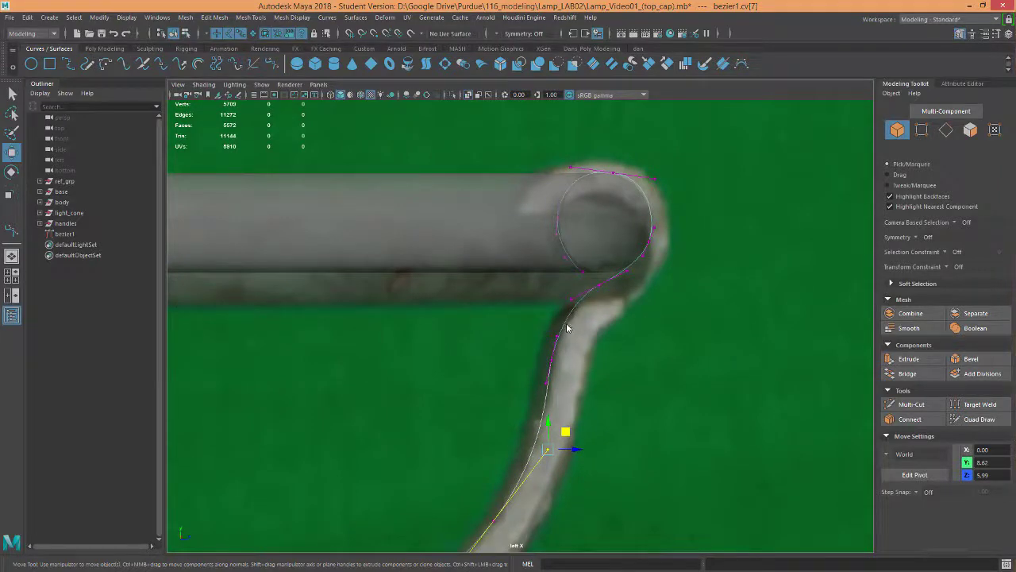
{"action": "right_click_drag", "start_coordinate": [567, 324], "coordinate": [616, 270]}
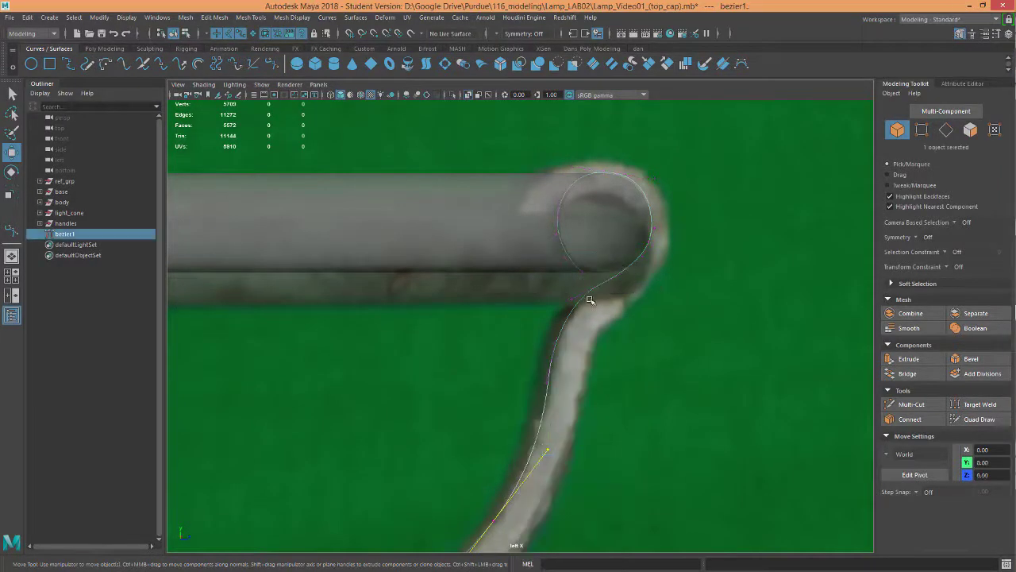
Examine the curve's position between the handle and the lamp body in the perspective view.
{"action": "key", "text": "space"}
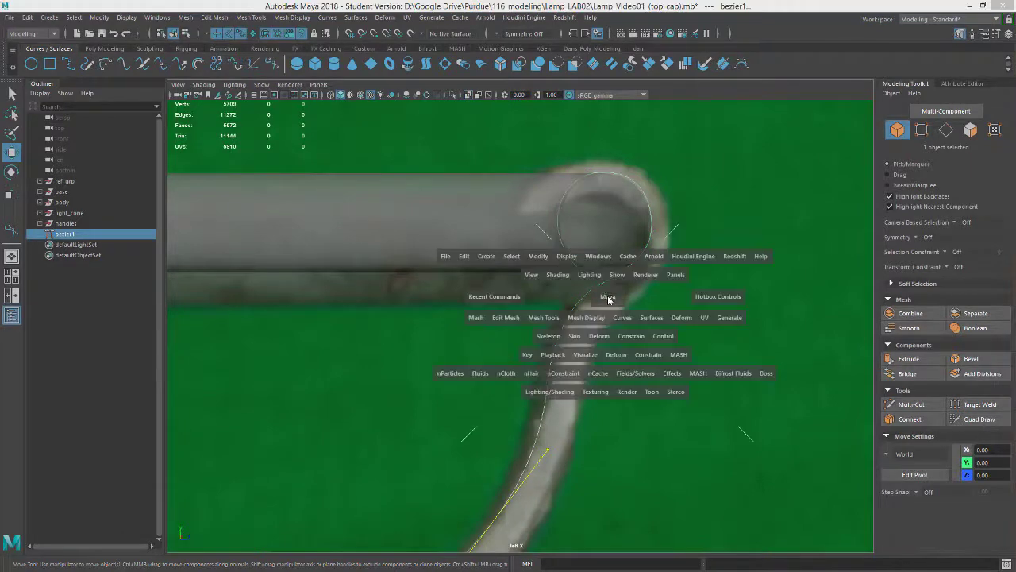
{"action": "left_click_drag", "start_coordinate": [608, 297], "coordinate": [608, 377]}
{"action": "right_click_drag", "start_coordinate": [608, 376], "coordinate": [671, 229], "text": "alt"}
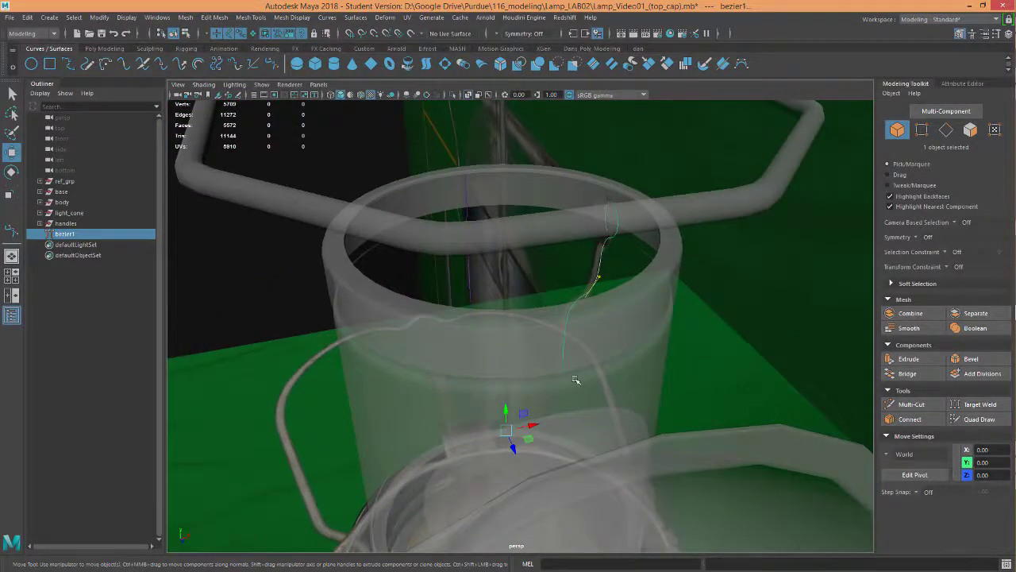
{"action": "left_click_drag", "start_coordinate": [627, 395], "coordinate": [653, 430], "text": "alt"}
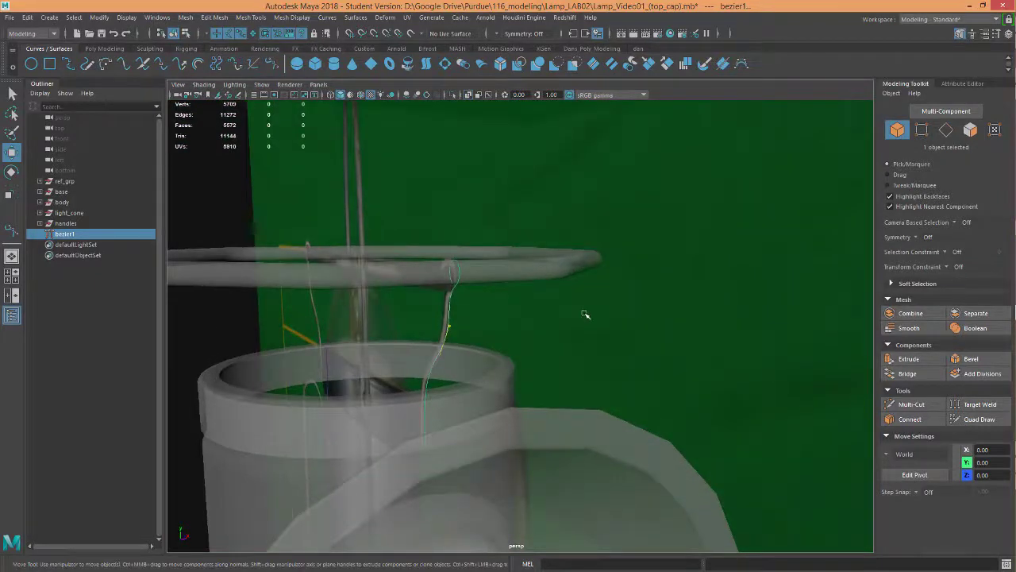
Switch to the front view and hide the light cone mesh that blocks the wire support curve.
{"action": "key", "text": "space"}
{"action": "left_click", "coordinate": [595, 343]}
{"action": "middle_click_drag", "start_coordinate": [559, 299], "coordinate": [570, 376], "text": "alt"}
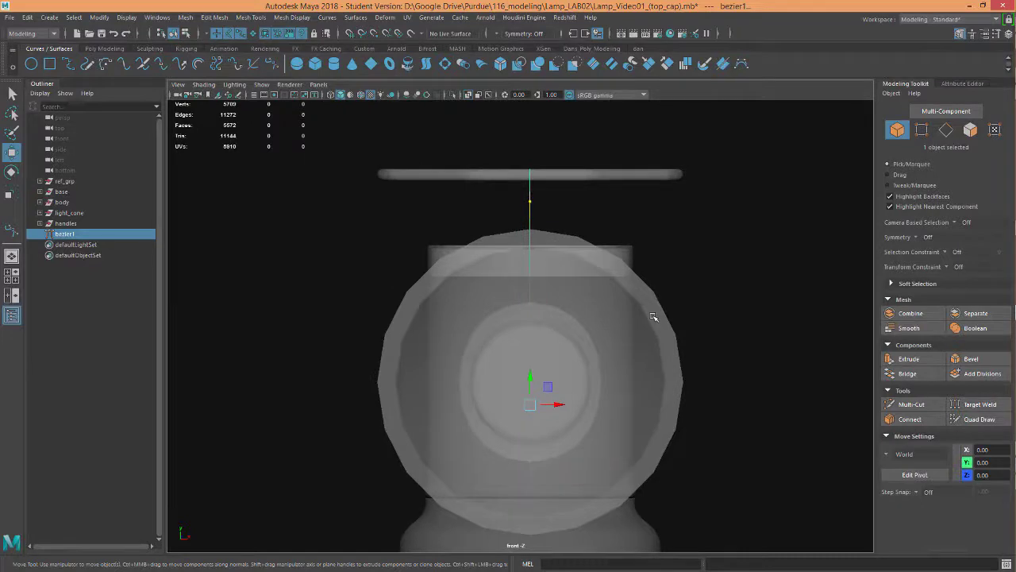
{"action": "left_click", "coordinate": [653, 316]}
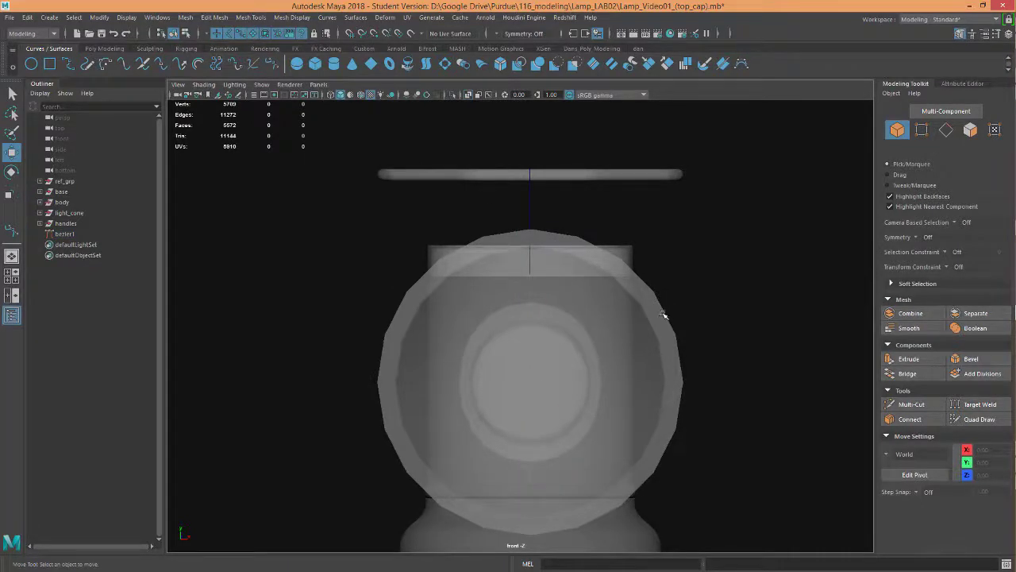
{"action": "left_click", "coordinate": [663, 315]}
{"action": "left_click", "coordinate": [39, 213]}
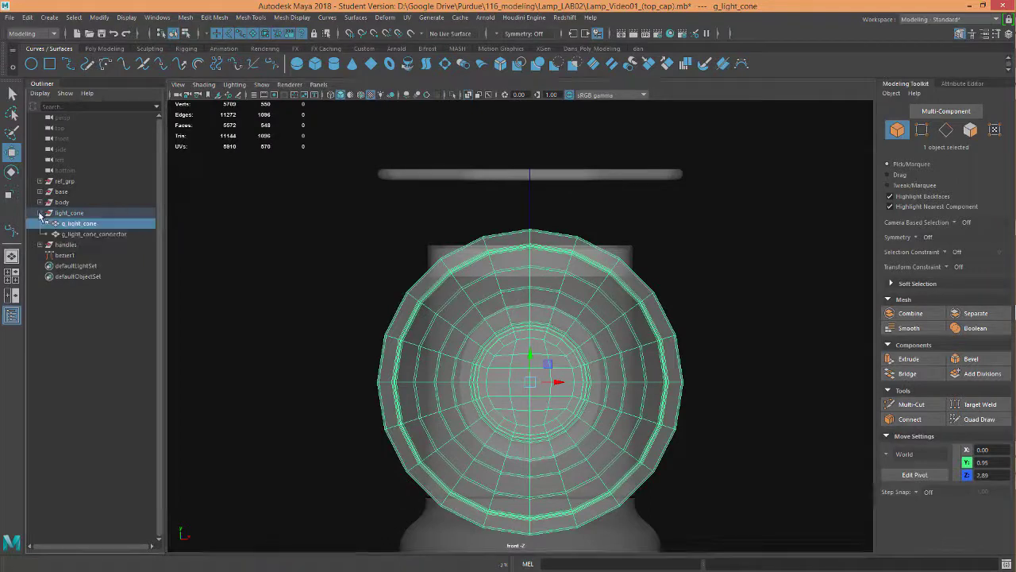
{"action": "key", "text": "ctrl+h"}
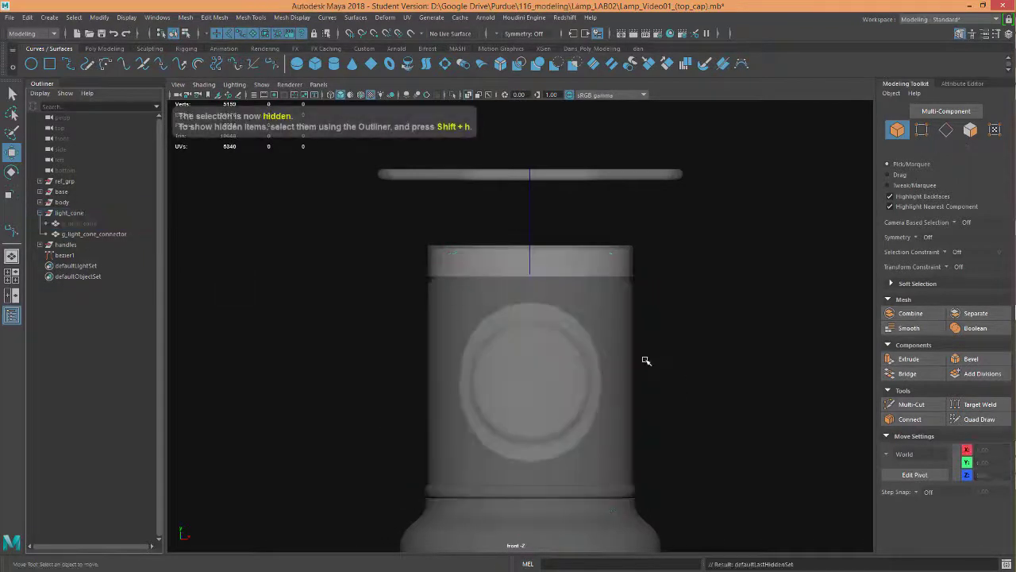
Bring up the Channel Box / Layer Editor to access the display layers.
{"action": "middle_click_drag", "start_coordinate": [544, 301], "coordinate": [556, 377], "text": "alt"}
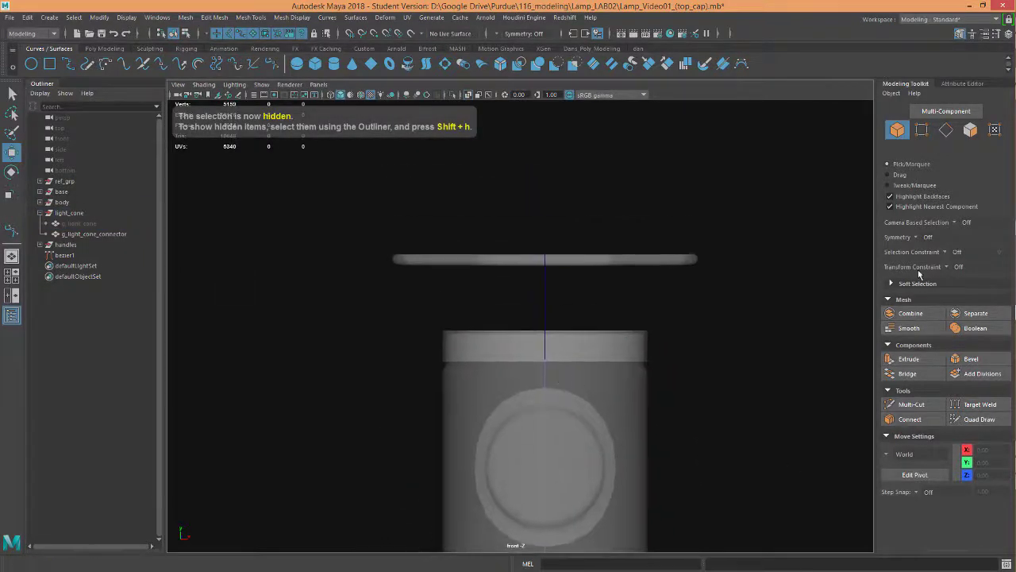
{"action": "key", "text": "ctrl+a"}
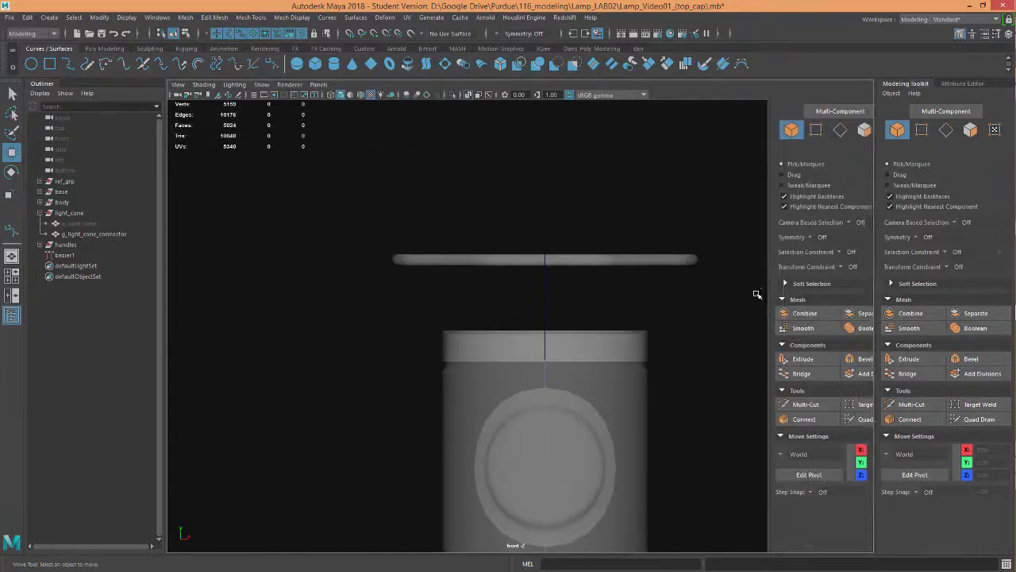
{"action": "key", "text": "ctrl+a"}
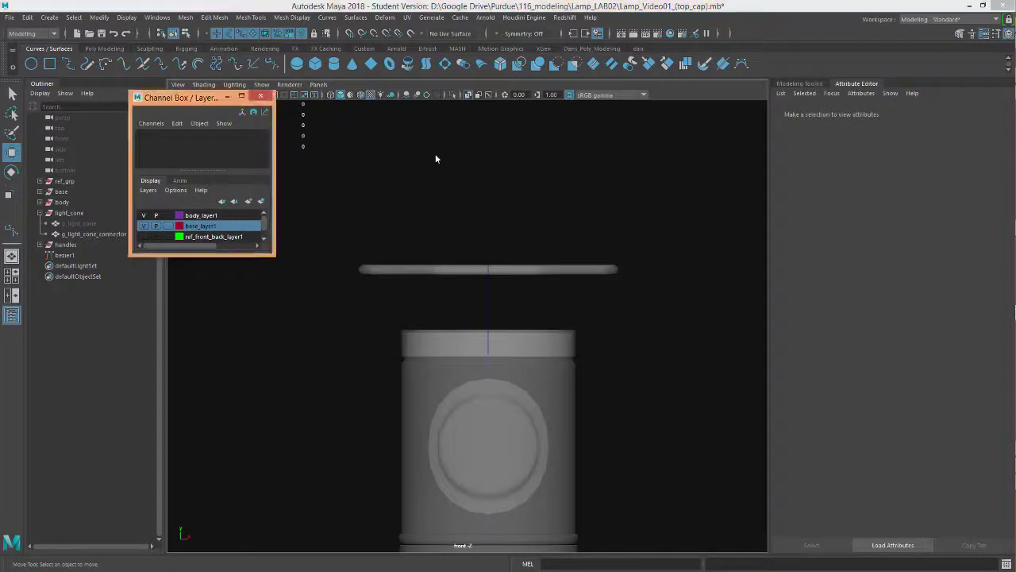
Dock the Channel Box / Layer Editor beside the Attribute Editor and make ref_front_back_layer1 visible behind the lamp in the front view.
{"action": "left_click_drag", "start_coordinate": [169, 96], "coordinate": [958, 114]}
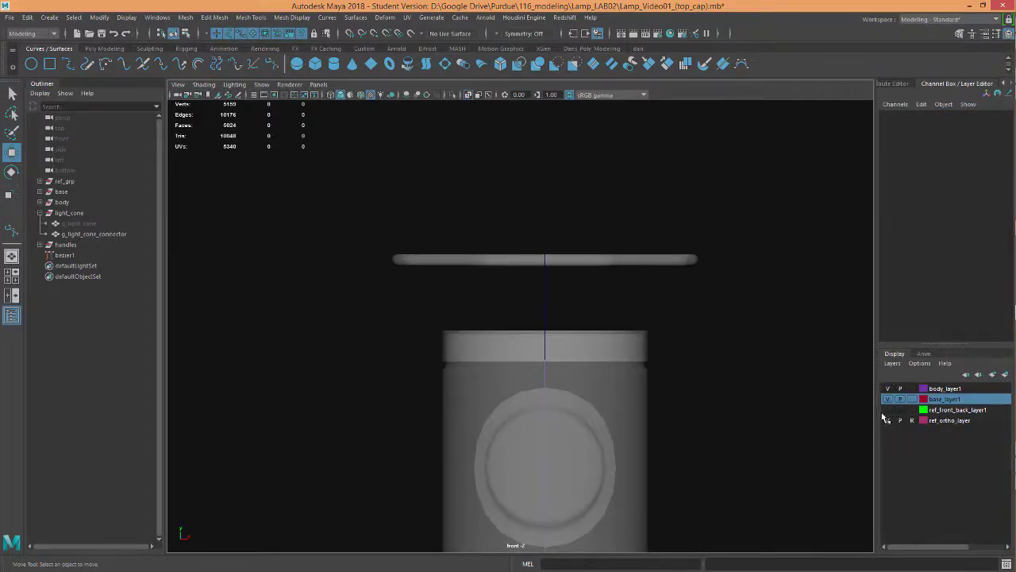
{"action": "middle_click_drag", "start_coordinate": [694, 436], "coordinate": [679, 402], "text": "alt"}
{"action": "scroll", "coordinate": [681, 404], "scroll_direction": "up", "scroll_amount": 3}
{"action": "middle_click_drag", "start_coordinate": [774, 390], "coordinate": [749, 431], "text": "alt"}
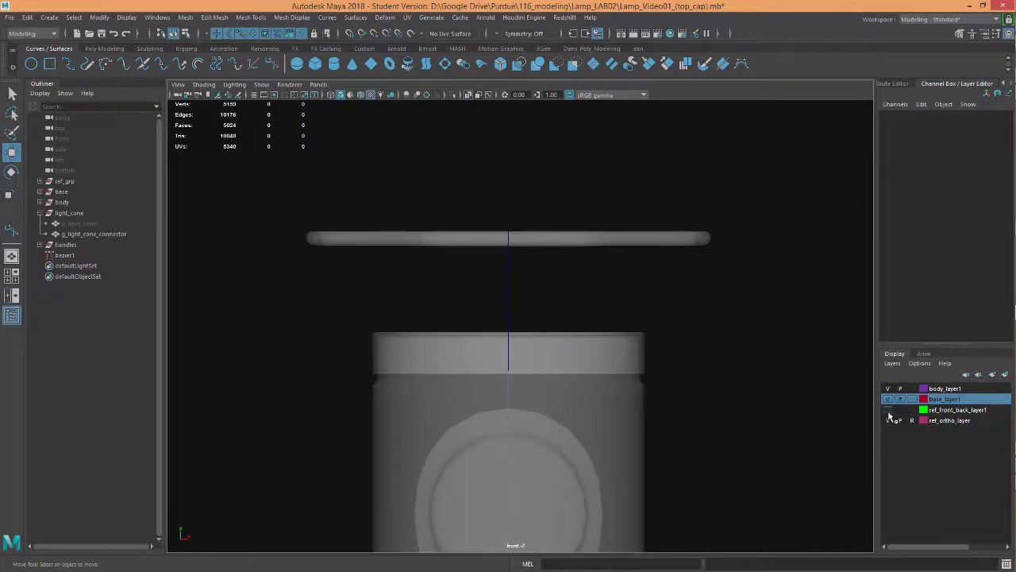
{"action": "left_click", "coordinate": [887, 410]}
{"action": "scroll", "coordinate": [574, 324], "scroll_direction": "up", "scroll_amount": 4}
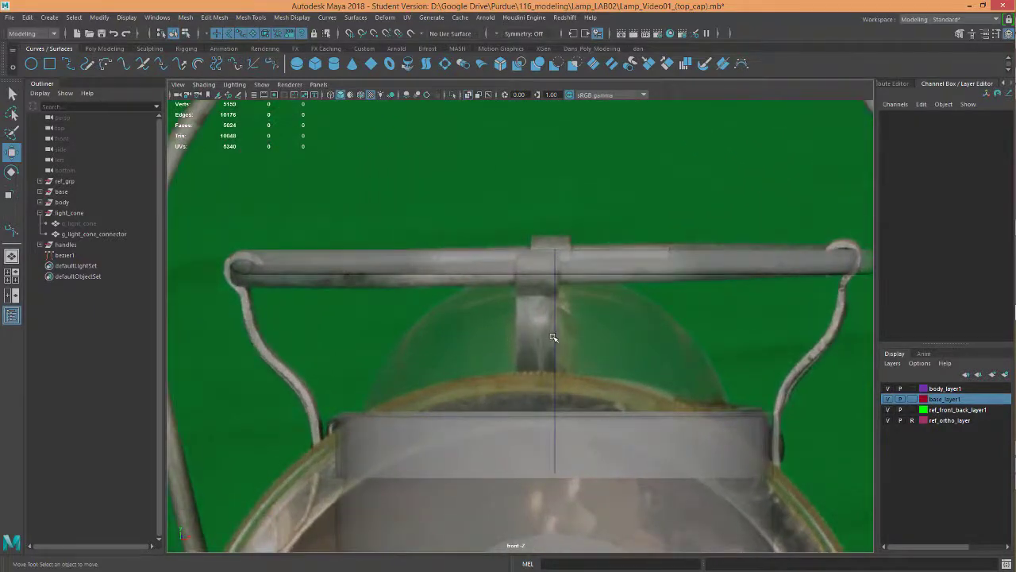
Duplicate the Bezier curve, placing the copy at Translate X -0.775 and the original at 0.054 to match the central strap's edges.
{"action": "left_click", "coordinate": [554, 337]}
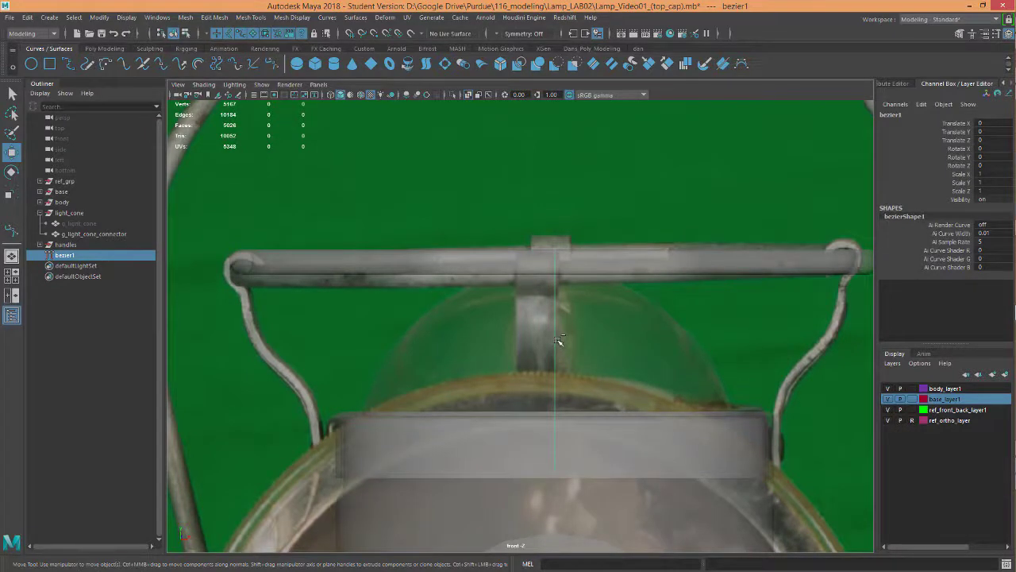
{"action": "key", "text": "ctrl+d"}
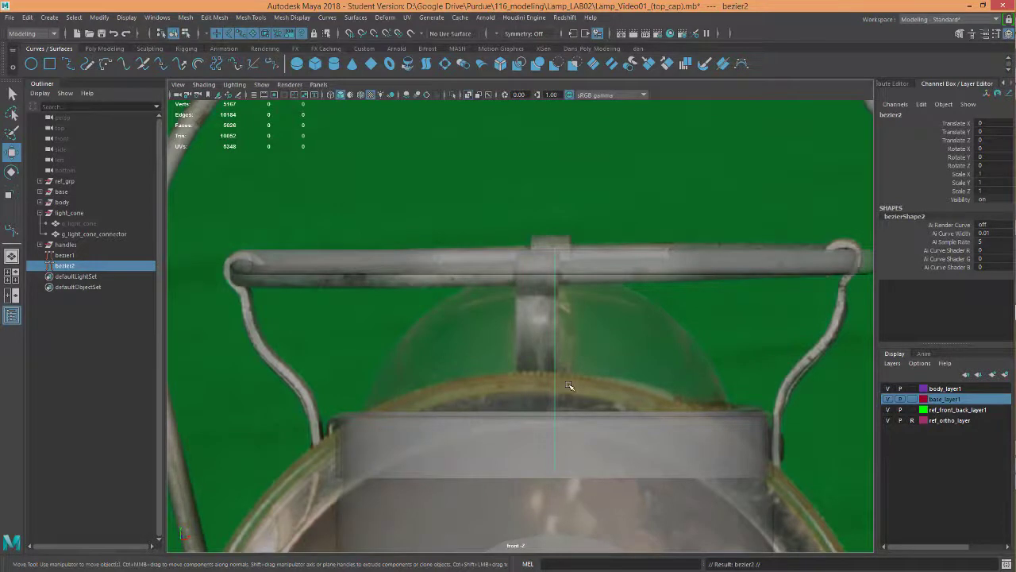
{"action": "scroll", "coordinate": [569, 386], "scroll_direction": "down", "scroll_amount": 10}
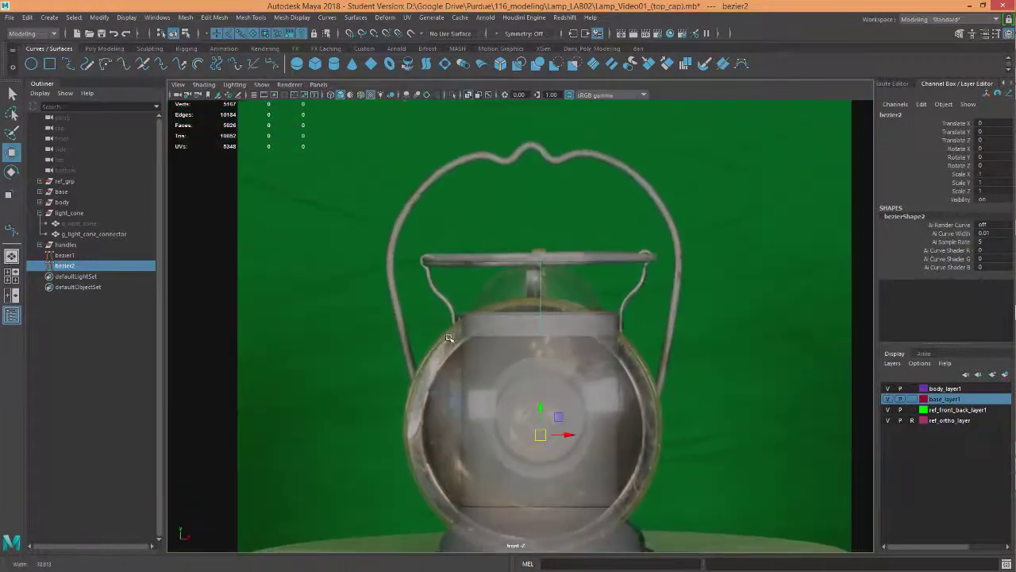
{"action": "left_click_drag", "start_coordinate": [574, 435], "coordinate": [557, 437]}
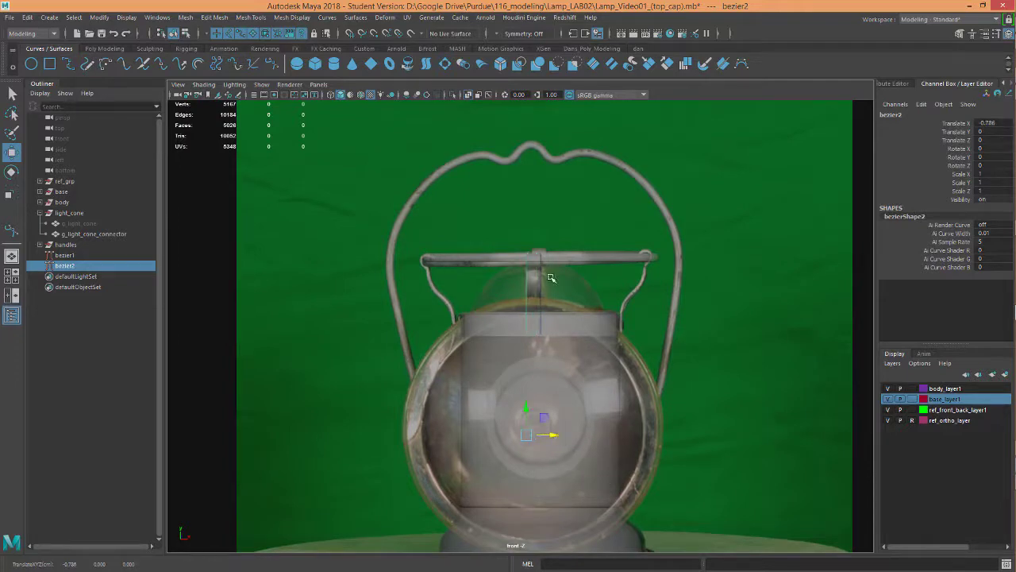
{"action": "scroll", "coordinate": [552, 277], "scroll_direction": "up", "scroll_amount": 8}
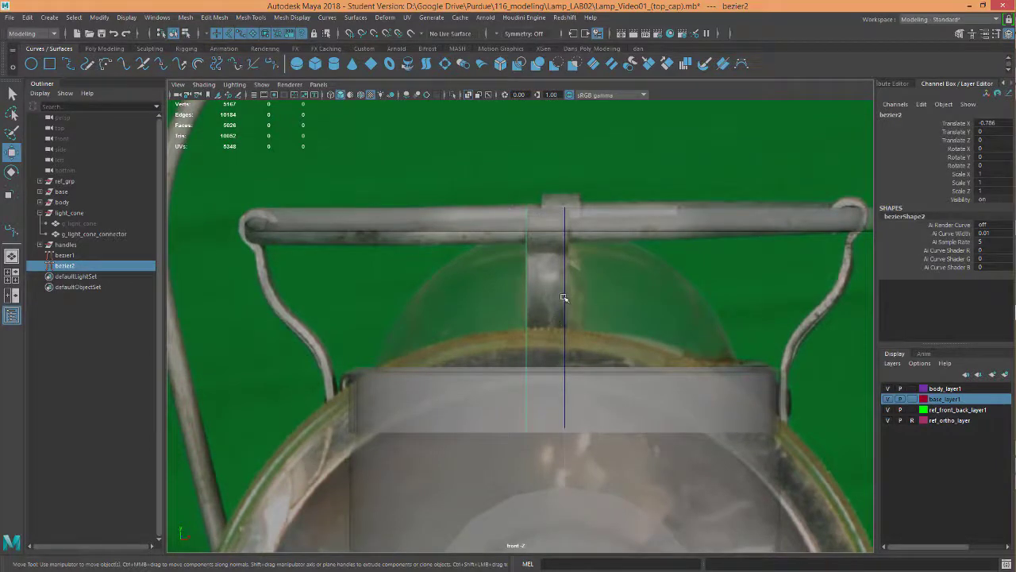
{"action": "left_click_drag", "start_coordinate": [538, 315], "coordinate": [540, 321]}
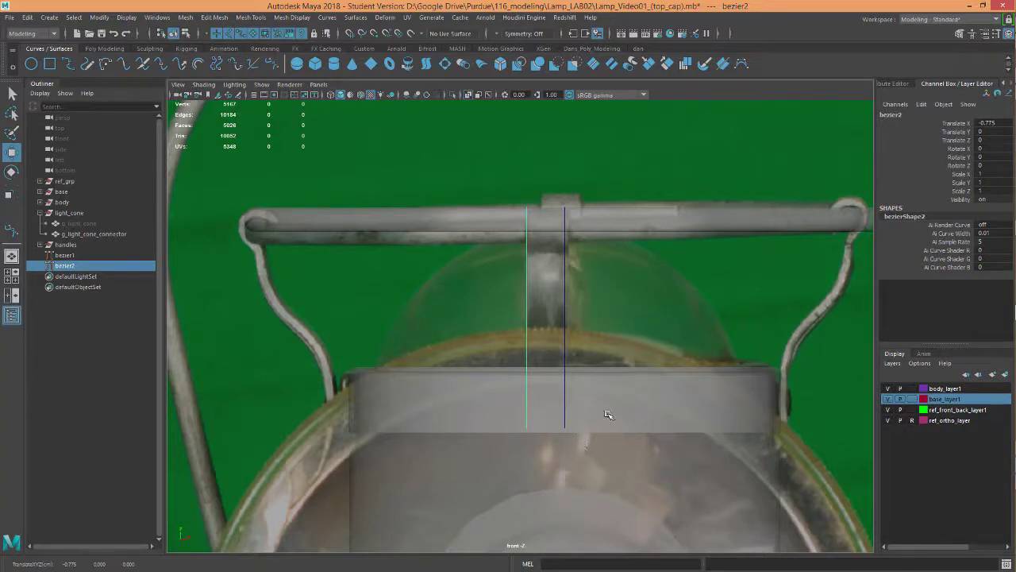
{"action": "middle_click_drag", "start_coordinate": [604, 374], "coordinate": [598, 359], "text": "alt"}
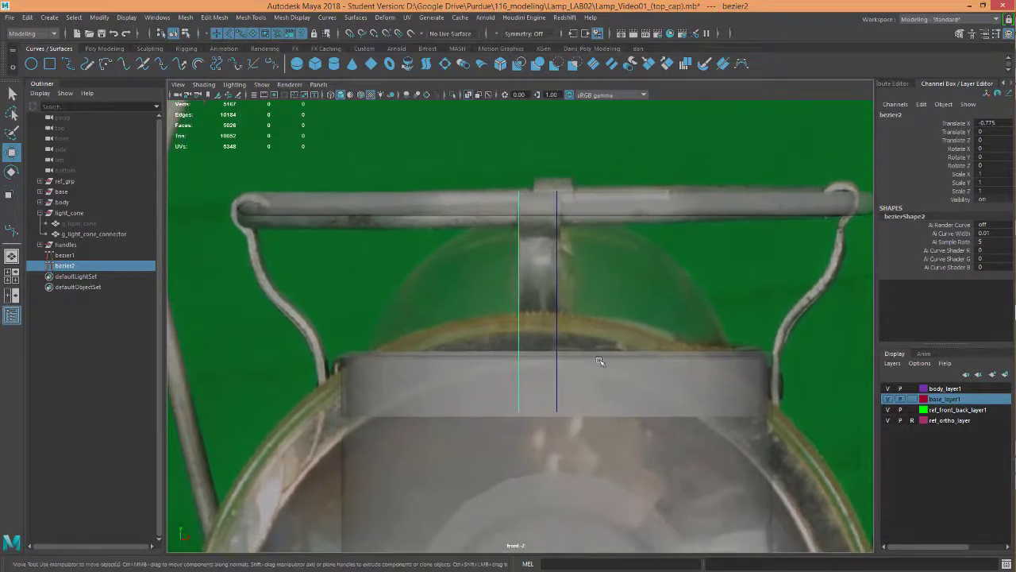
{"action": "left_click", "coordinate": [558, 272]}
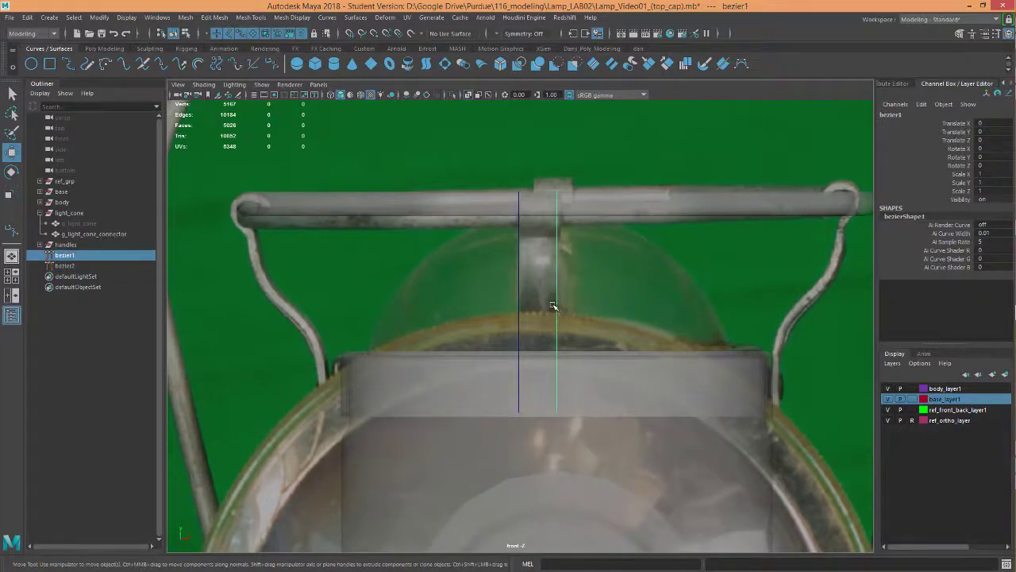
{"action": "middle_click_drag", "start_coordinate": [555, 307], "coordinate": [561, 313]}
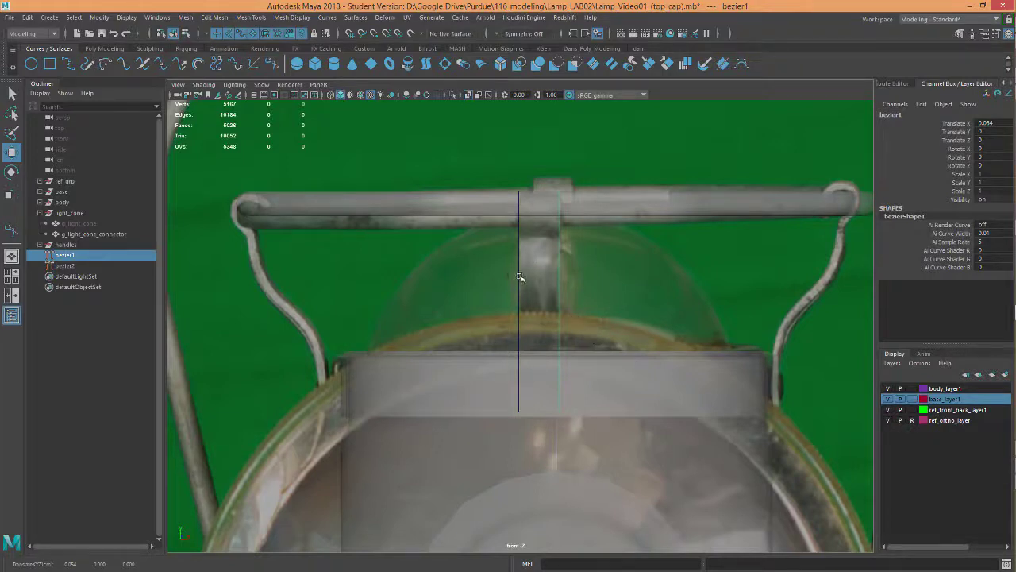
Try lofting a surface between the two Bezier curves, examine its mesh in the perspective view, and undo the loft.
{"action": "left_click", "coordinate": [517, 274], "text": "shift"}
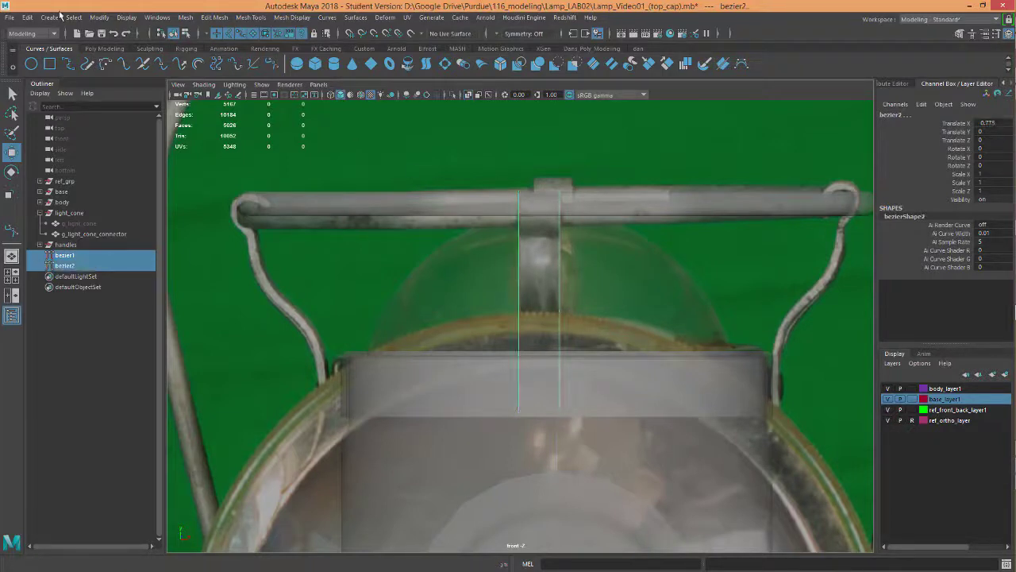
{"action": "left_click", "coordinate": [425, 67]}
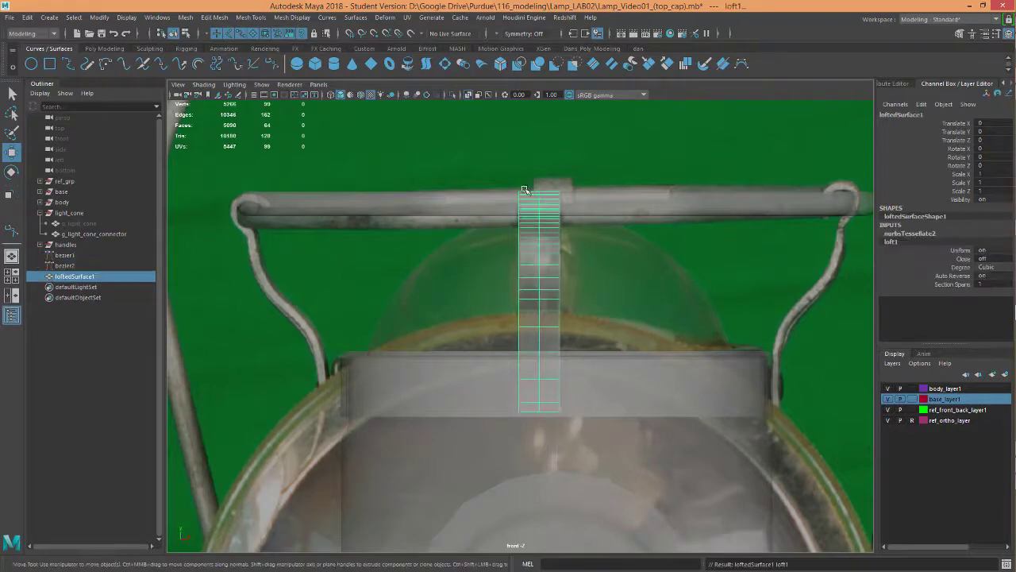
{"action": "key", "text": "space"}
{"action": "left_click_drag", "start_coordinate": [511, 153], "coordinate": [521, 128]}
{"action": "left_click_drag", "start_coordinate": [494, 272], "coordinate": [635, 294], "text": "alt"}
{"action": "middle_click_drag", "start_coordinate": [635, 326], "coordinate": [559, 267], "text": "alt"}
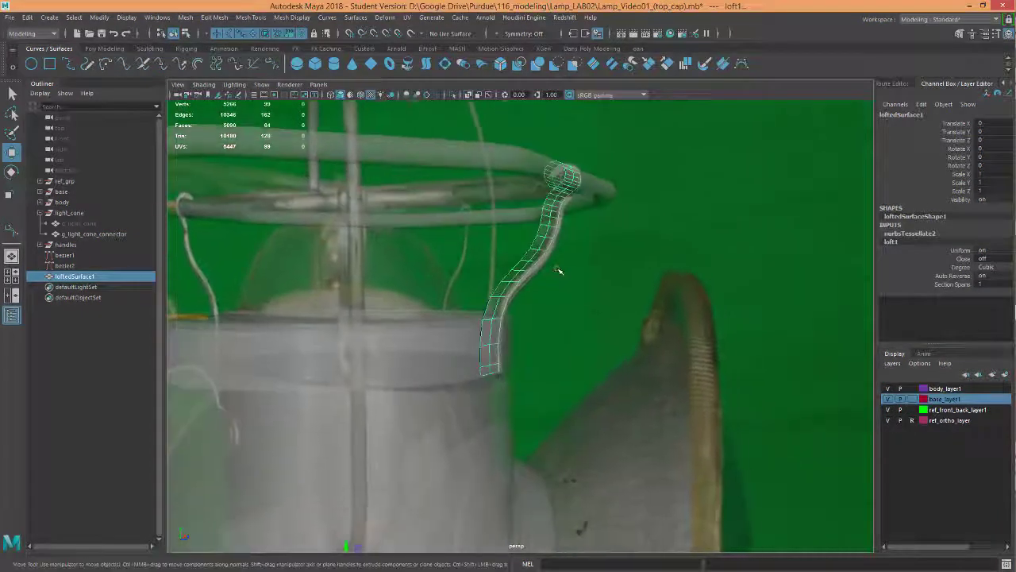
{"action": "right_click_drag", "start_coordinate": [575, 266], "coordinate": [889, 250], "text": "alt"}
{"action": "right_click_drag", "start_coordinate": [630, 249], "coordinate": [509, 243], "text": "alt"}
{"action": "left_click_drag", "start_coordinate": [509, 243], "coordinate": [530, 245], "text": "alt"}
{"action": "key", "text": "ctrl+z"}
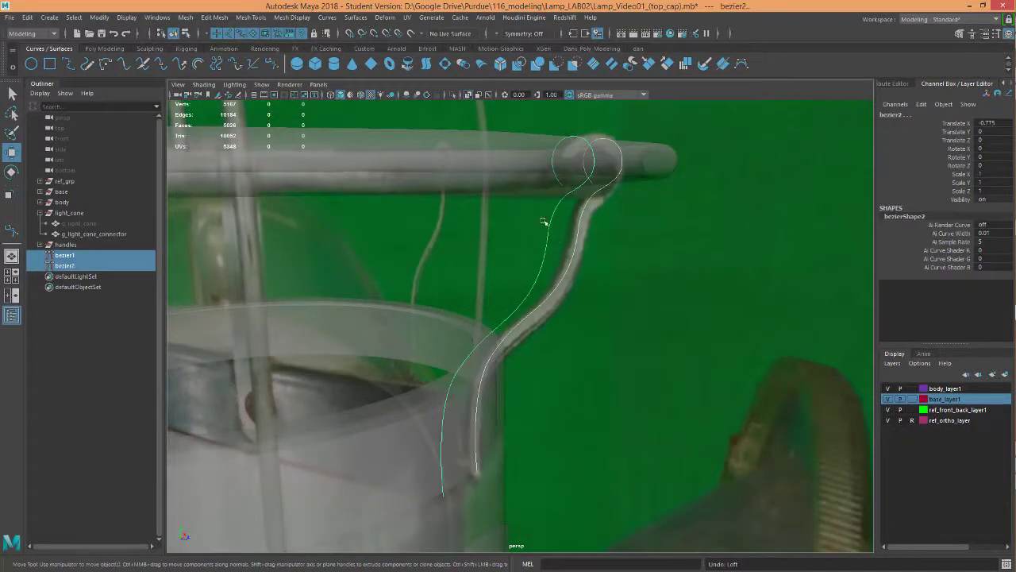
Reset the Loft options, and set the output geometry to Polygons with the General tessellation method.
{"action": "double_click", "coordinate": [426, 64]}
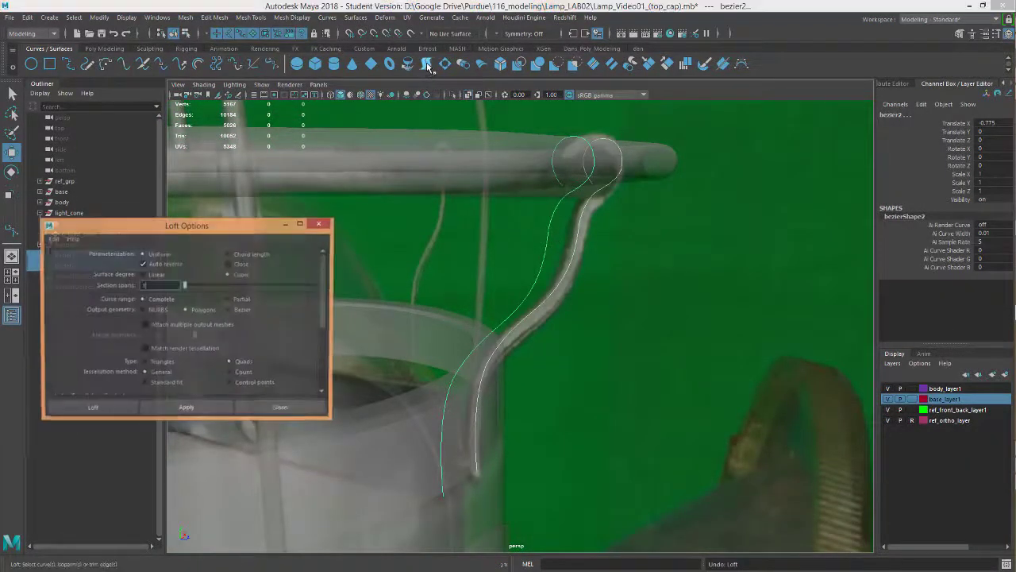
{"action": "left_click_drag", "start_coordinate": [196, 224], "coordinate": [318, 119]}
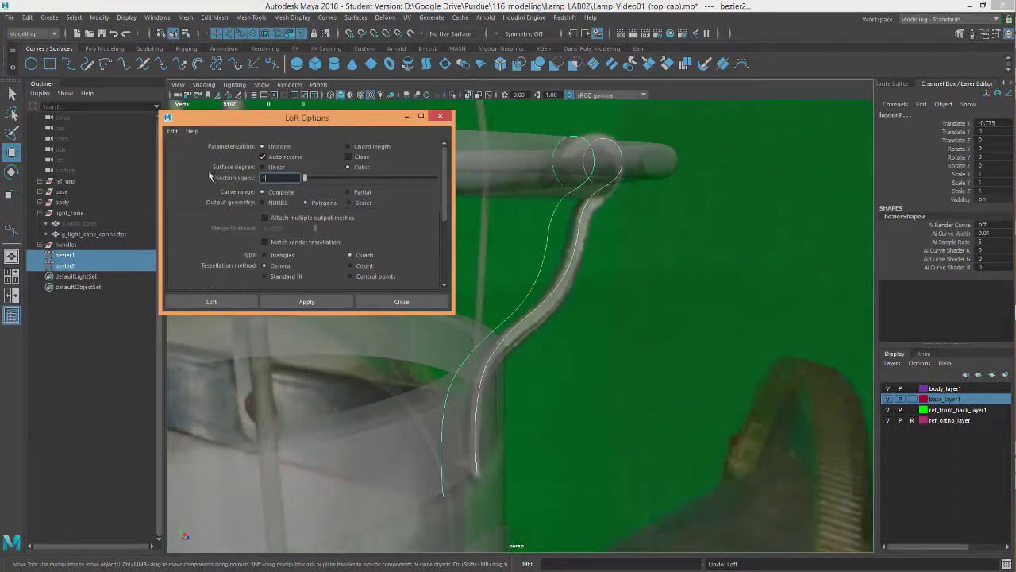
{"action": "left_click", "coordinate": [170, 132]}
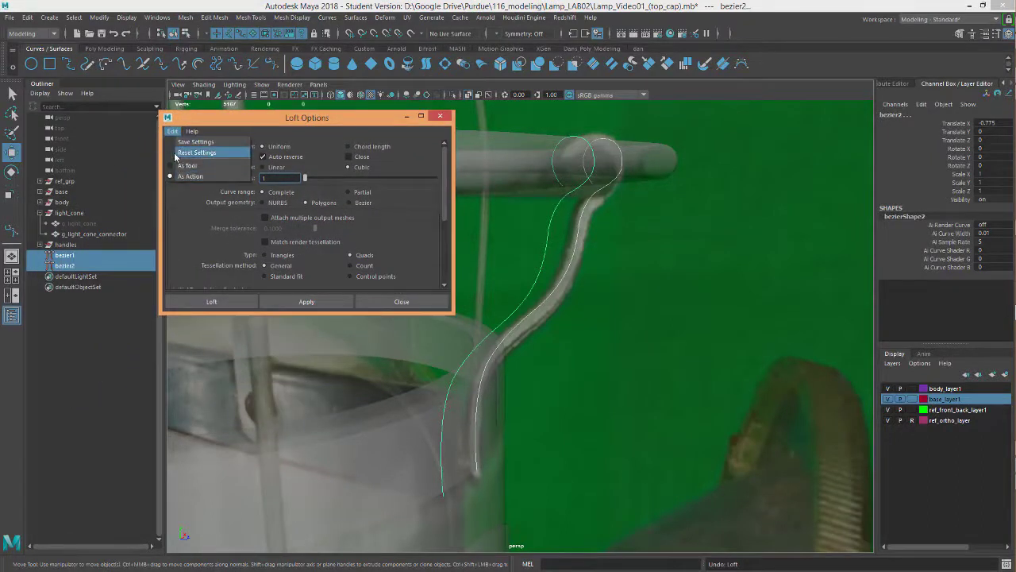
{"action": "left_click", "coordinate": [195, 153]}
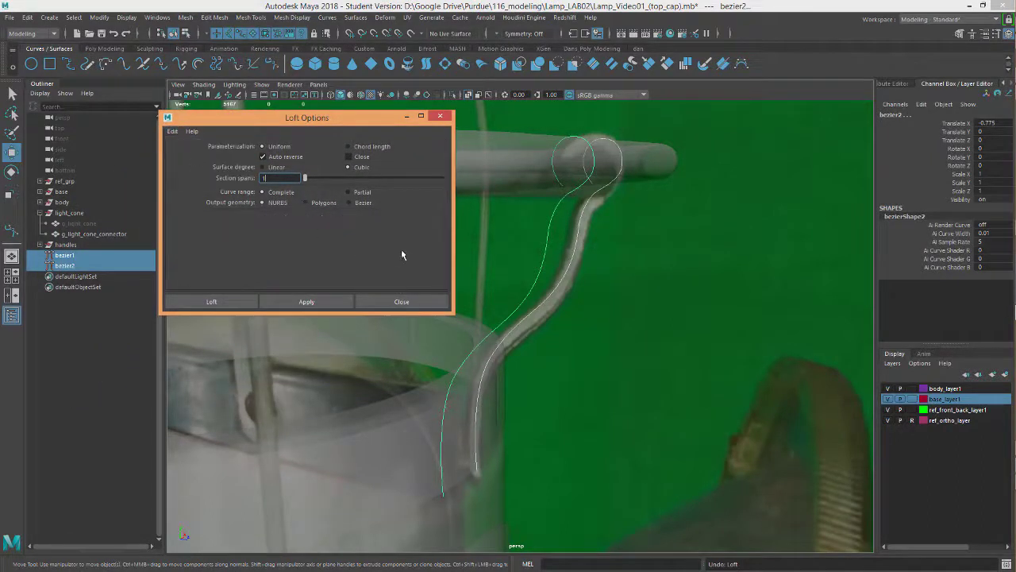
{"action": "left_click", "coordinate": [306, 203]}
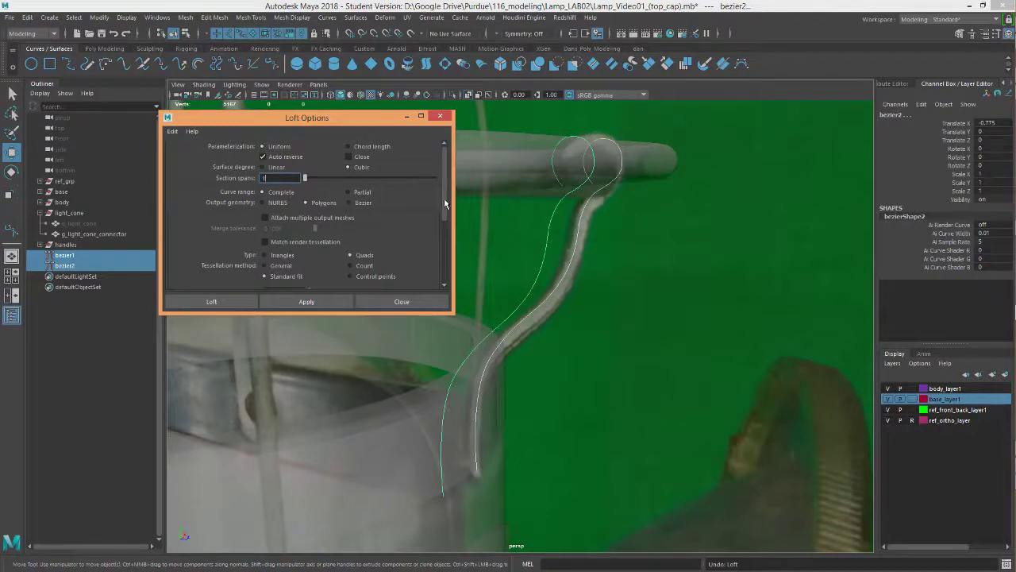
{"action": "scroll", "coordinate": [444, 204], "scroll_direction": "down", "scroll_amount": 3}
{"action": "left_click", "coordinate": [266, 193]}
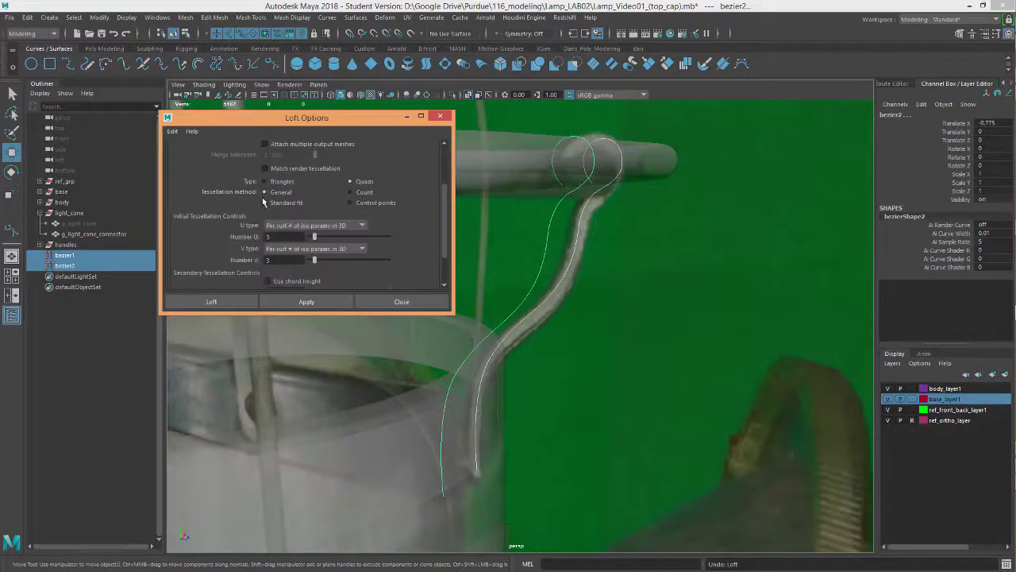
Set both the U type and V type of the loft tessellation to Per span # of iso params.
{"action": "left_click", "coordinate": [364, 226]}
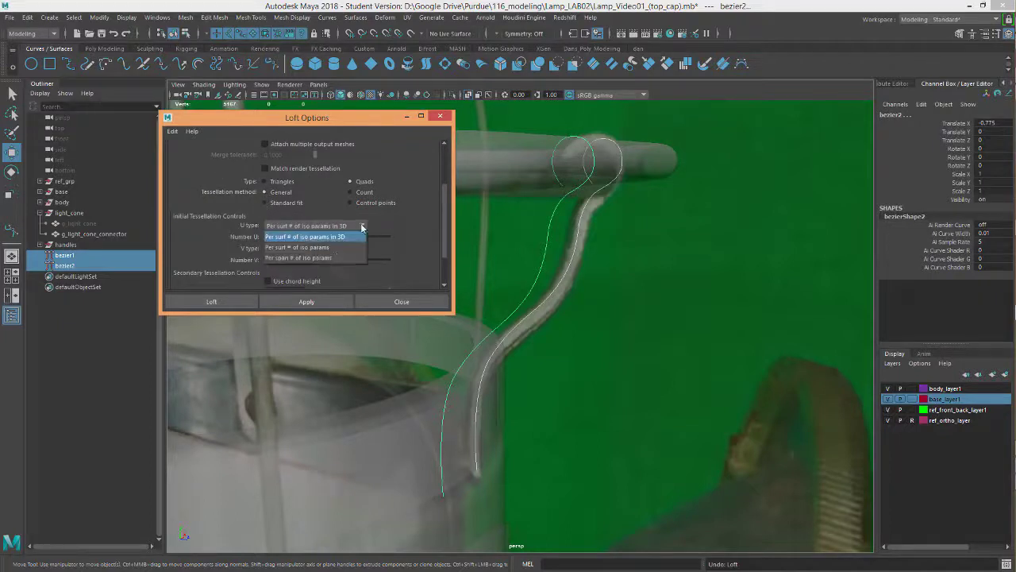
{"action": "left_click", "coordinate": [287, 257]}
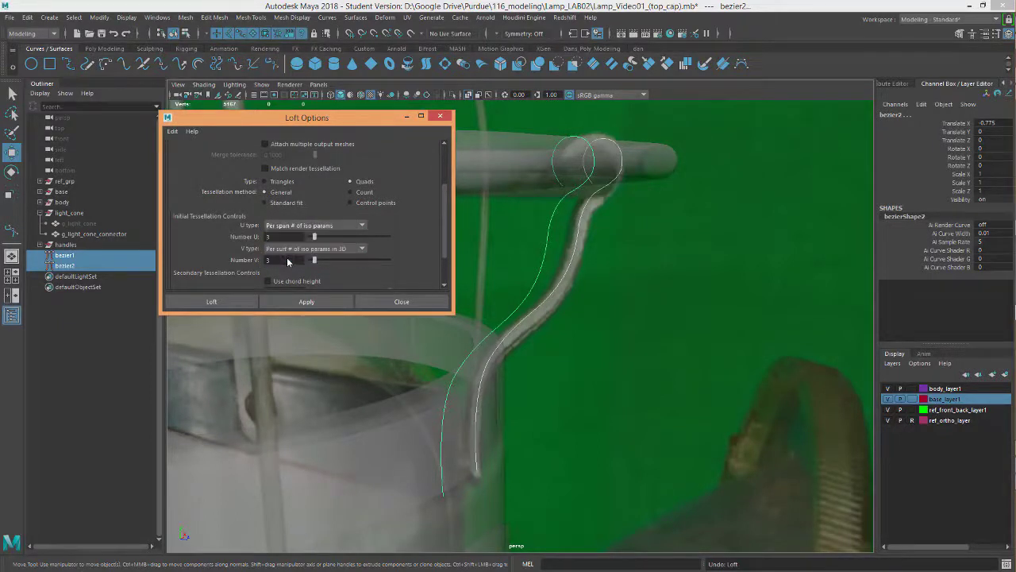
{"action": "left_click", "coordinate": [361, 250]}
{"action": "left_click", "coordinate": [337, 281]}
Try the loft with the per-span tessellation, inspect the strip's divisions from several angles, and undo it.
{"action": "left_click", "coordinate": [308, 302]}
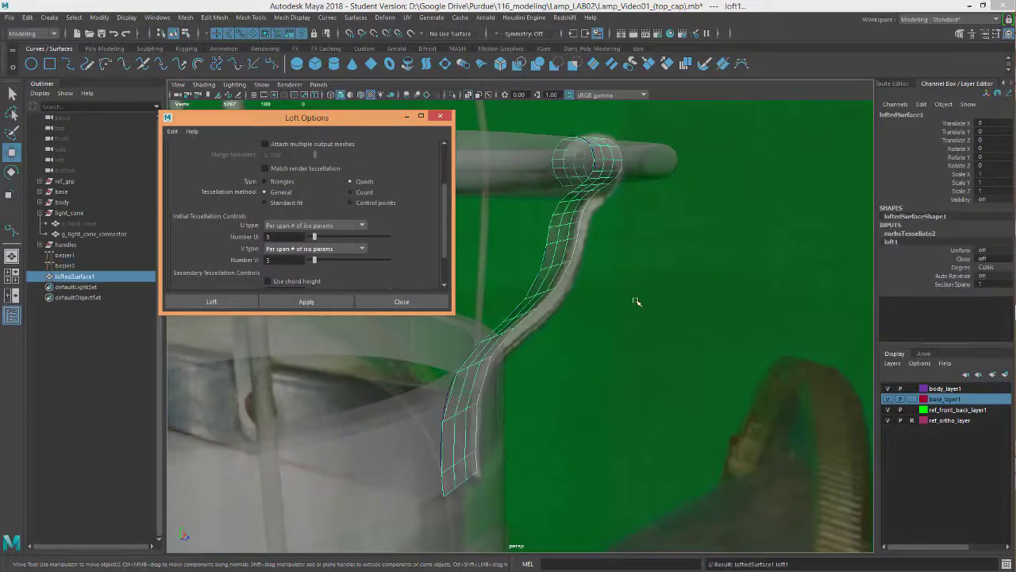
{"action": "left_click_drag", "start_coordinate": [635, 302], "coordinate": [614, 344], "text": "alt"}
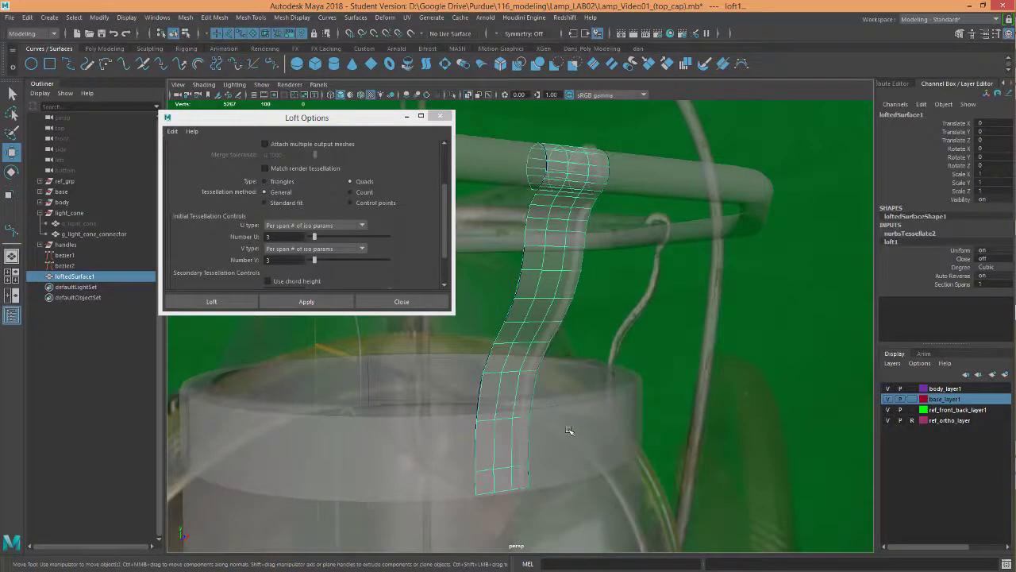
{"action": "left_click_drag", "start_coordinate": [571, 354], "coordinate": [656, 375], "text": "alt"}
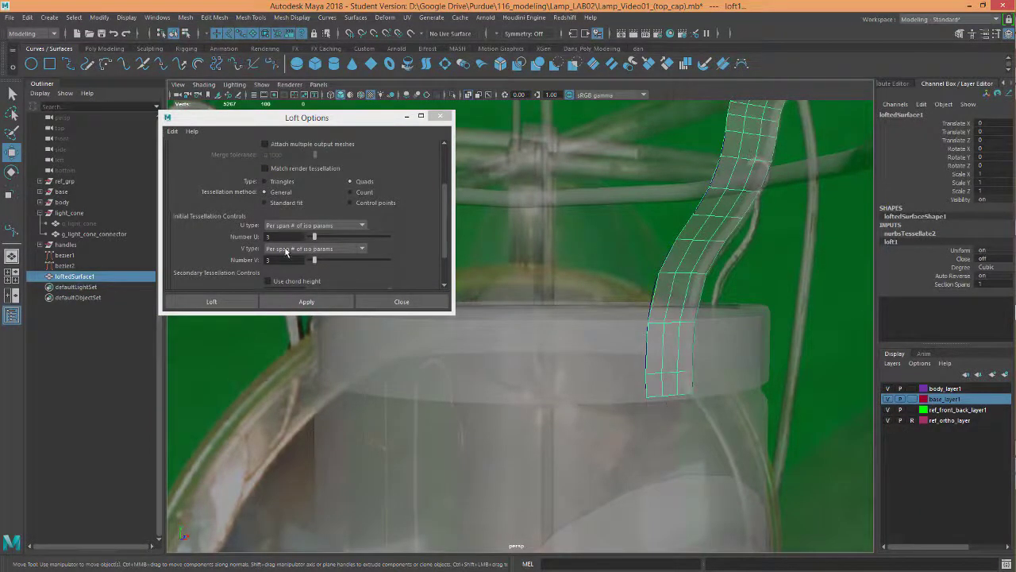
{"action": "key", "text": "ctrl+z"}
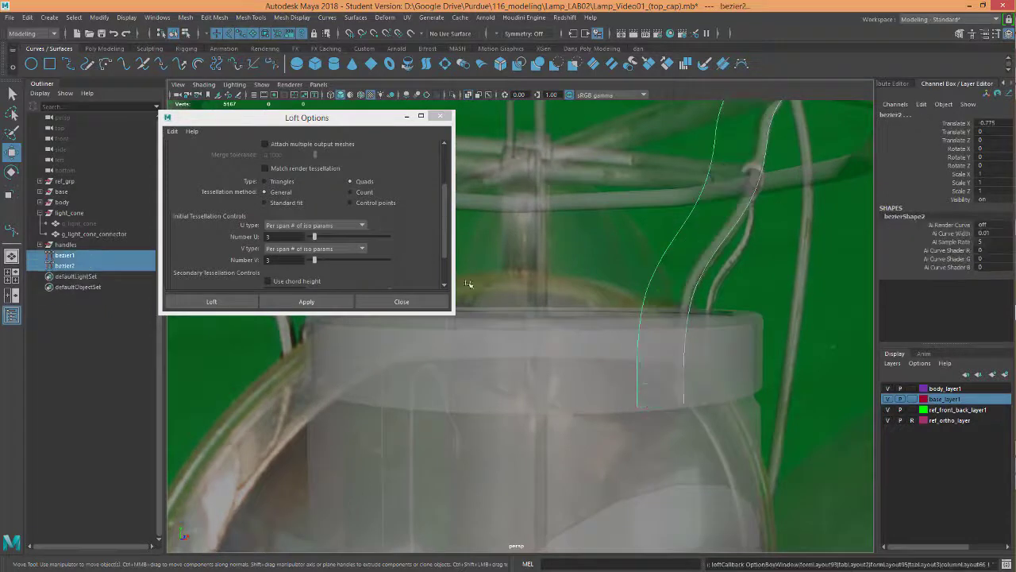
Try the loft with Number V set to 2, inspect the resulting strip, and undo it.
{"action": "double_click", "coordinate": [266, 260]}
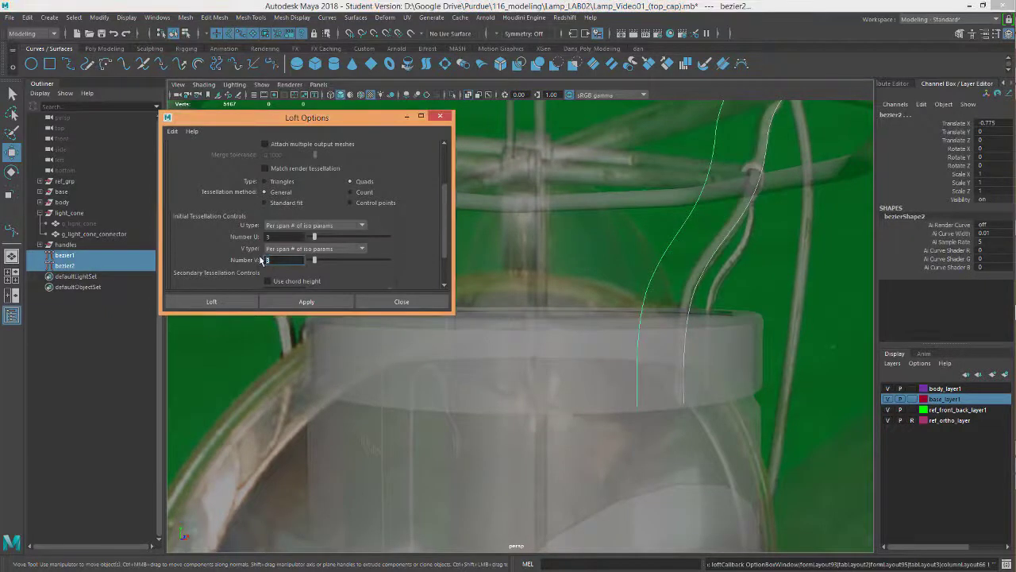
{"action": "left_click", "coordinate": [318, 301]}
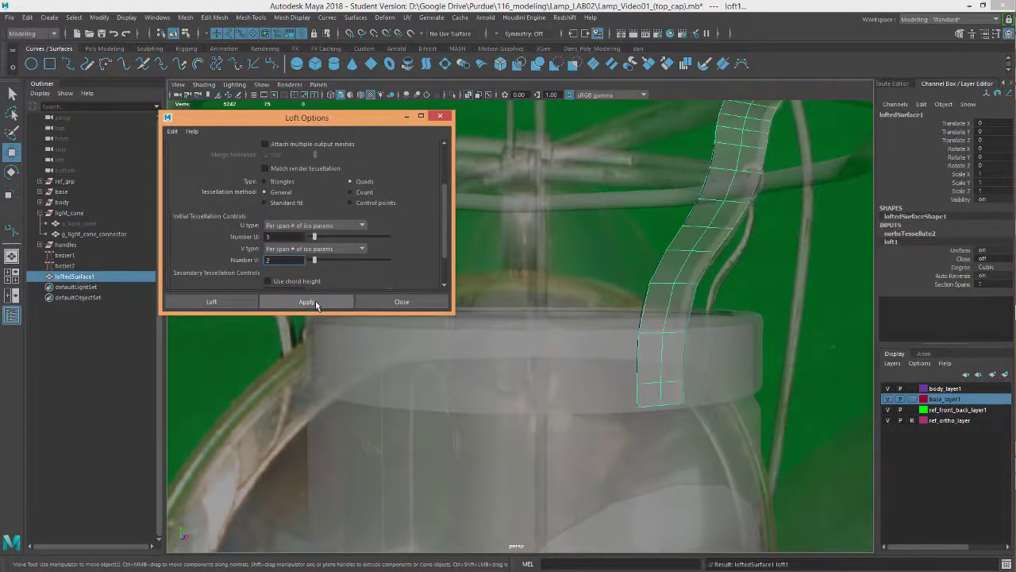
{"action": "left_click_drag", "start_coordinate": [704, 291], "coordinate": [709, 195], "text": "alt"}
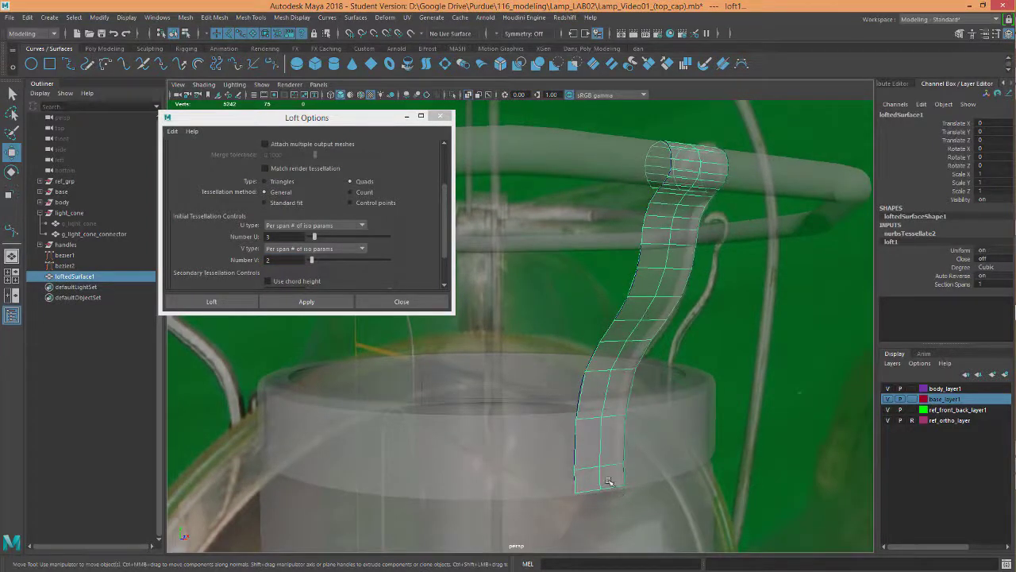
{"action": "key", "text": "ctrl+z"}
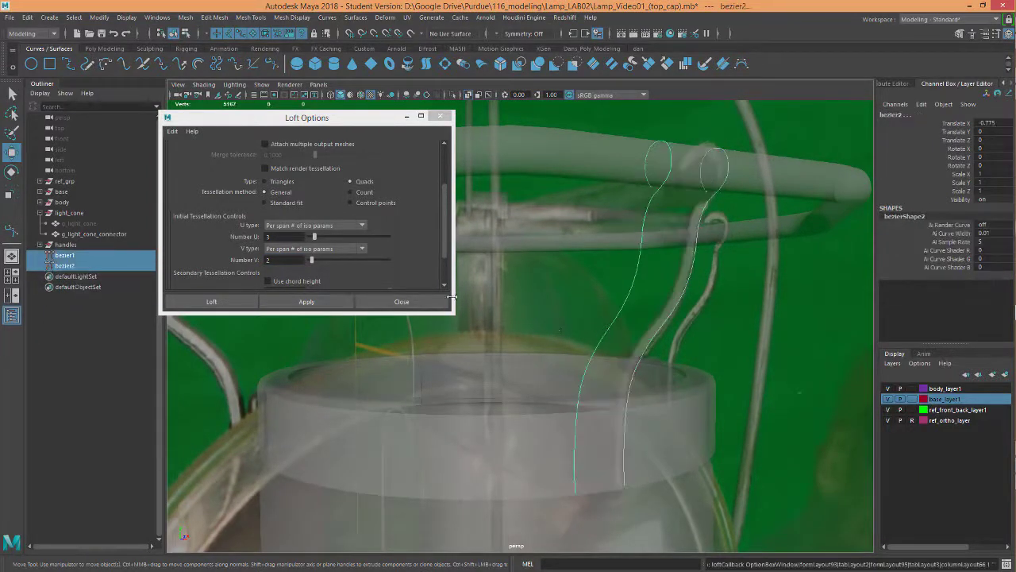
Set Number V to 3, loft the polygon strip between the two curves, and close the Loft options.
{"action": "double_click", "coordinate": [268, 259]}
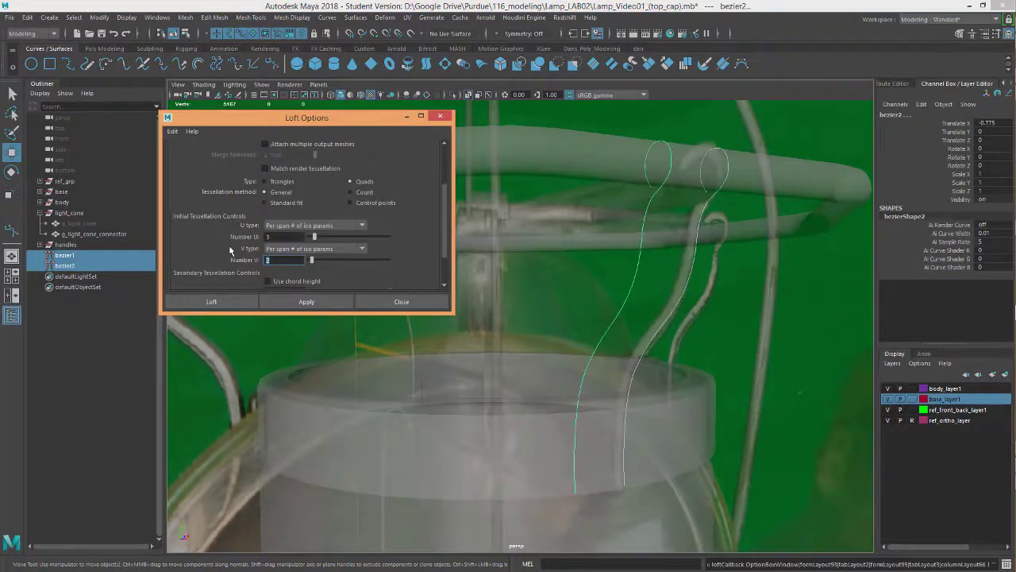
{"action": "type", "text": "3"}
{"action": "left_click", "coordinate": [319, 302]}
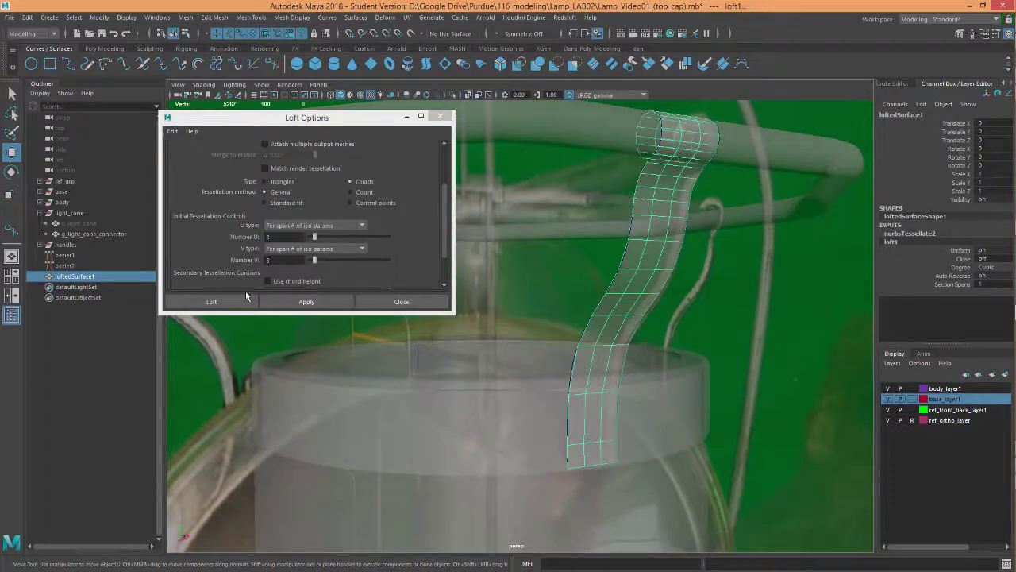
{"action": "left_click", "coordinate": [400, 301]}
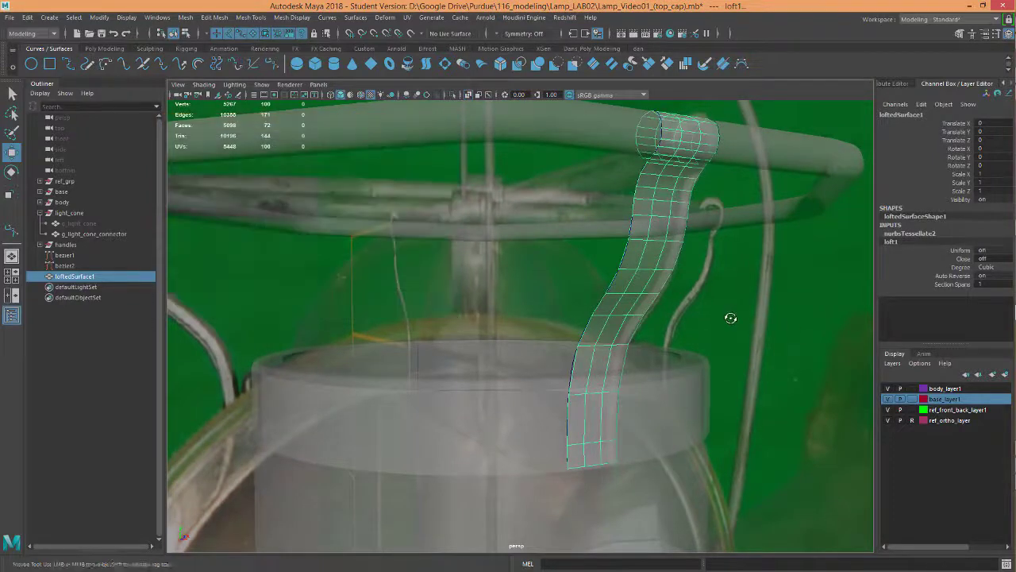
Set the display type of ref_front_back_layer1 to Template.
{"action": "left_click_drag", "start_coordinate": [730, 320], "coordinate": [567, 336], "text": "alt"}
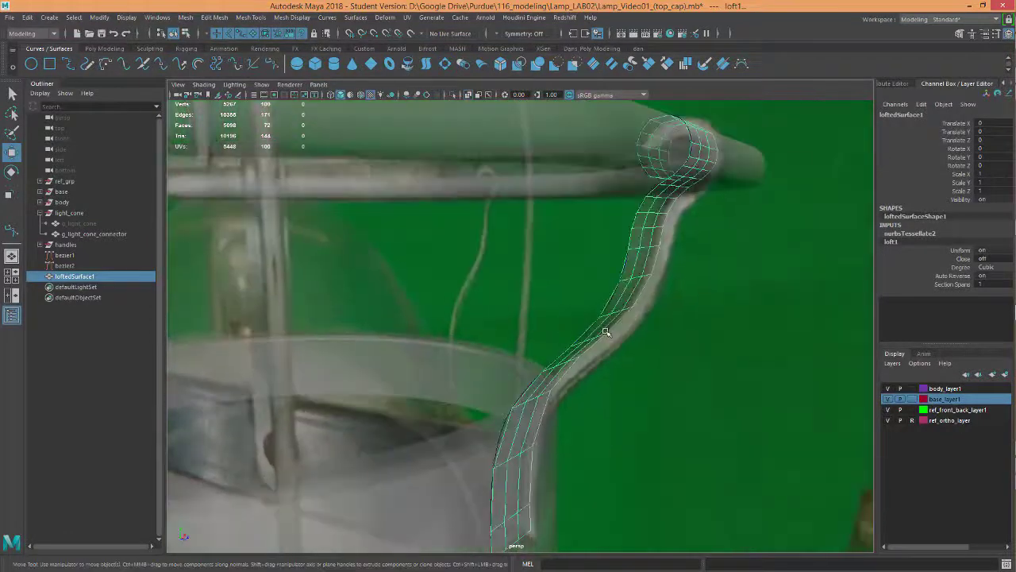
{"action": "mouse_move", "coordinate": [597, 385]}
{"action": "left_mouse_down", "text": "alt"}
{"action": "mouse_move", "coordinate": [628, 381]}
{"action": "mouse_move", "coordinate": [606, 381]}
{"action": "left_mouse_up", "text": "alt"}
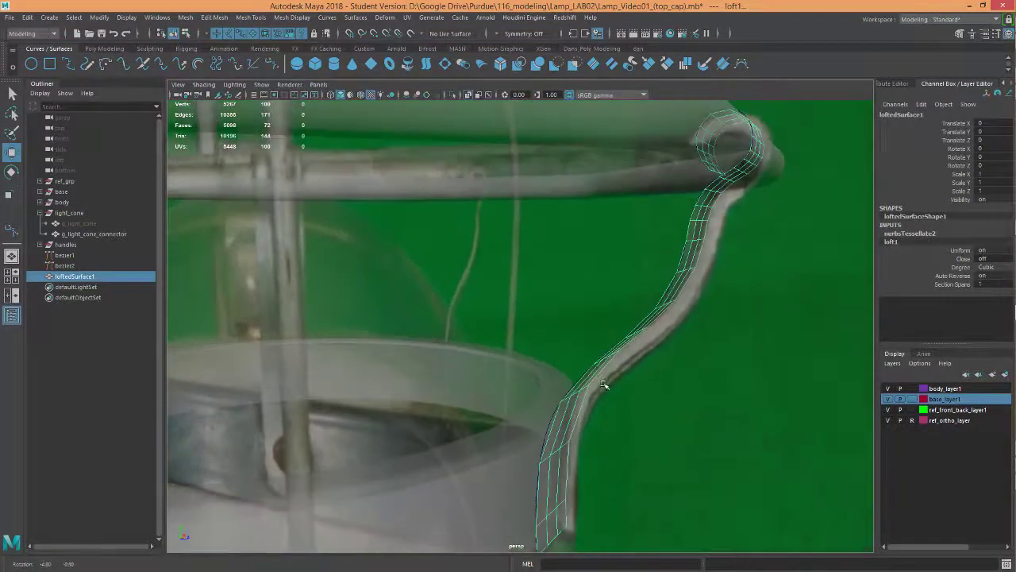
{"action": "left_click", "coordinate": [913, 411]}
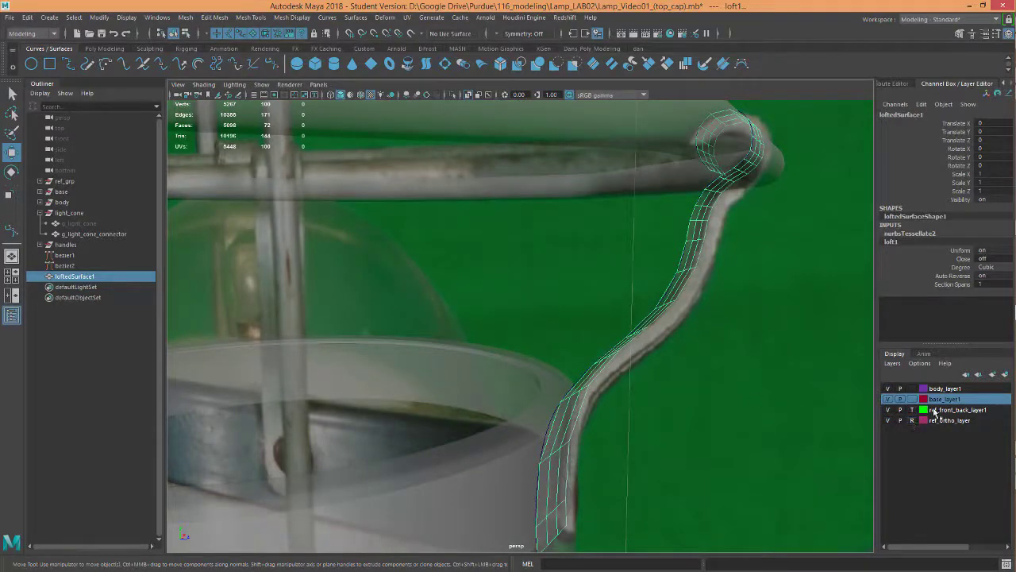
Toggle the visibility and display type of the reference layers to check which images each one holds.
{"action": "left_click", "coordinate": [887, 420]}
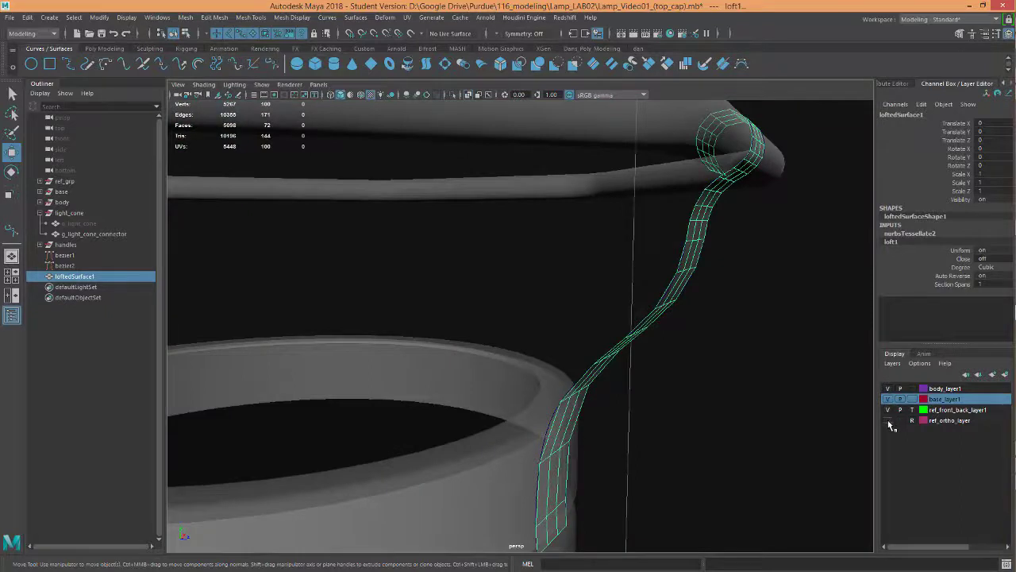
{"action": "left_click", "coordinate": [889, 421]}
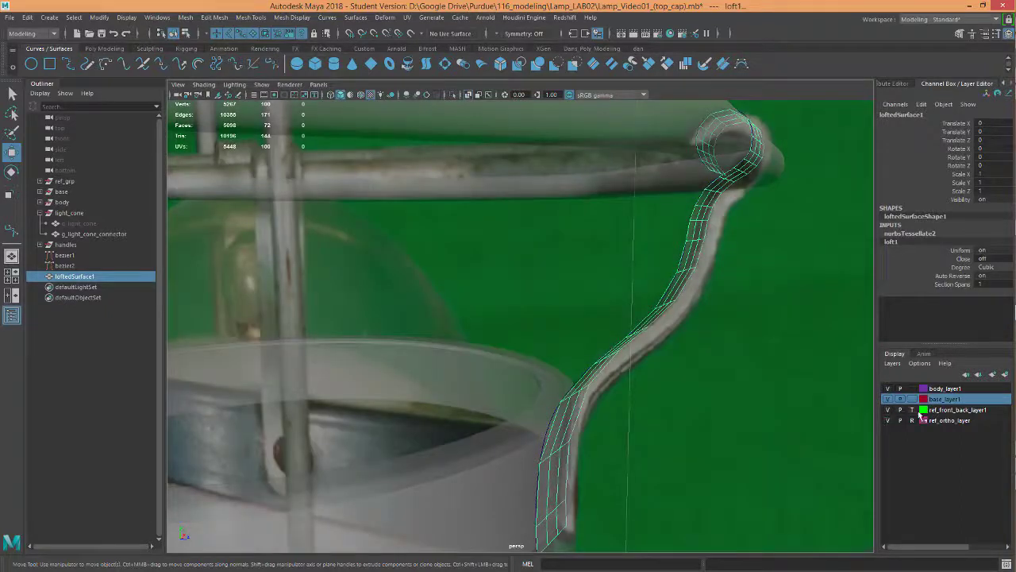
{"action": "left_click", "coordinate": [888, 410]}
{"action": "left_click", "coordinate": [889, 410]}
{"action": "left_click_drag", "start_coordinate": [797, 409], "coordinate": [651, 411], "text": "alt"}
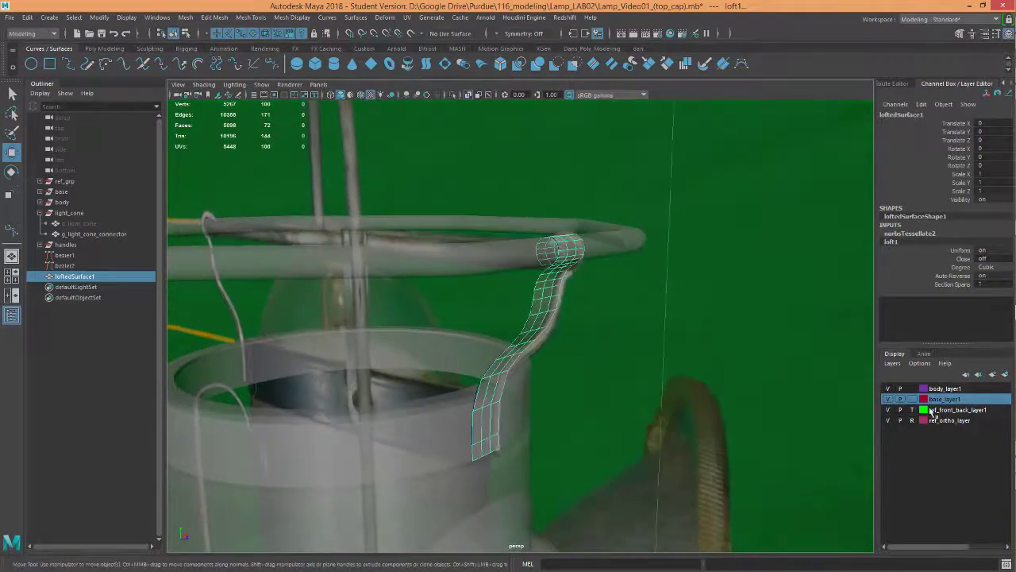
{"action": "left_click", "coordinate": [890, 424]}
{"action": "left_click", "coordinate": [889, 424]}
{"action": "left_click", "coordinate": [912, 421]}
{"action": "left_click", "coordinate": [913, 421]}
Hide body_layer1 and ref_front_back_layer1 so the strap can be compared with the orthographic reference alone.
{"action": "left_click", "coordinate": [888, 389]}
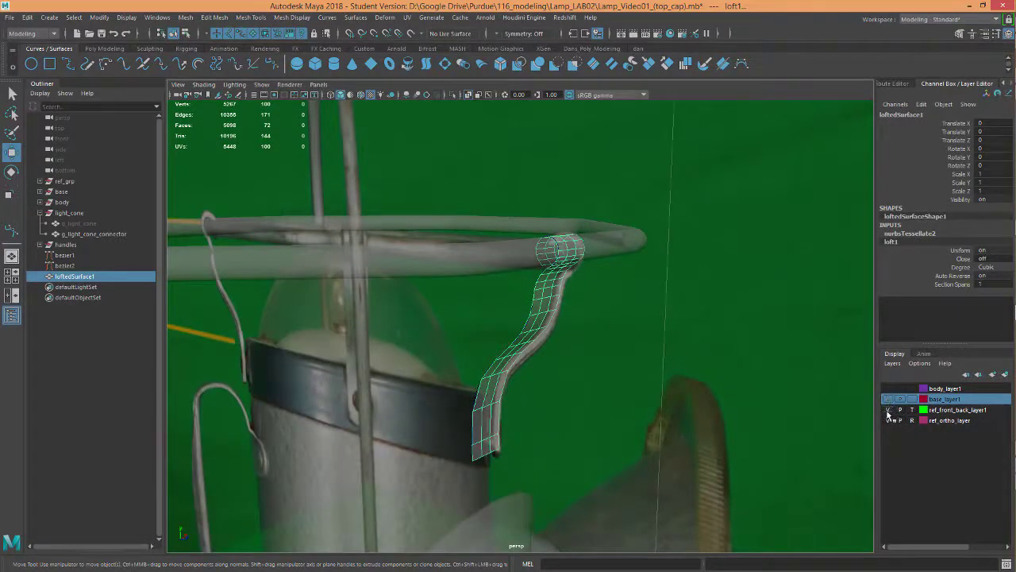
{"action": "left_click", "coordinate": [888, 409]}
{"action": "left_click_drag", "start_coordinate": [596, 347], "coordinate": [629, 336], "text": "alt"}
{"action": "mouse_move", "coordinate": [603, 311]}
{"action": "right_mouse_down", "text": "alt"}
{"action": "mouse_move", "coordinate": [762, 311]}
{"action": "mouse_move", "coordinate": [609, 313]}
{"action": "right_mouse_up", "text": "alt"}
{"action": "left_click_drag", "start_coordinate": [608, 313], "coordinate": [599, 292], "text": "alt"}
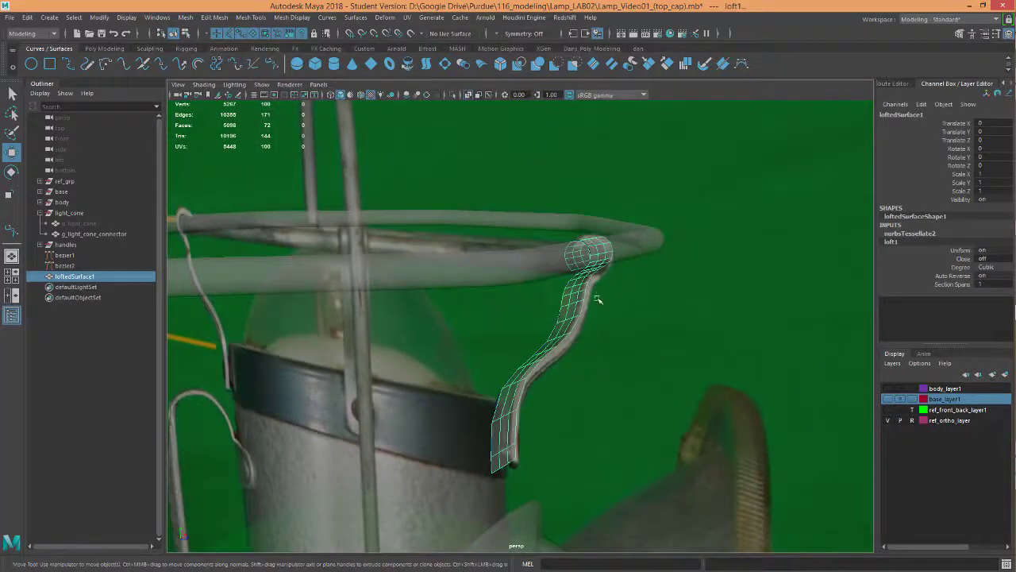
Turn off X-Ray shading and inspect the lofted strip against the reference strap from several angles.
{"action": "left_click", "coordinate": [203, 84]}
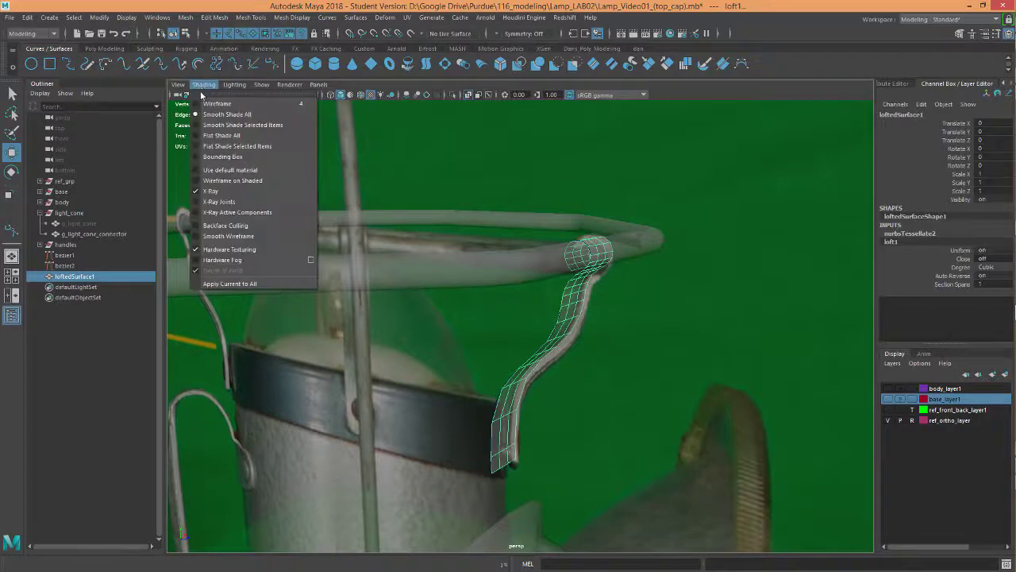
{"action": "left_click", "coordinate": [195, 191]}
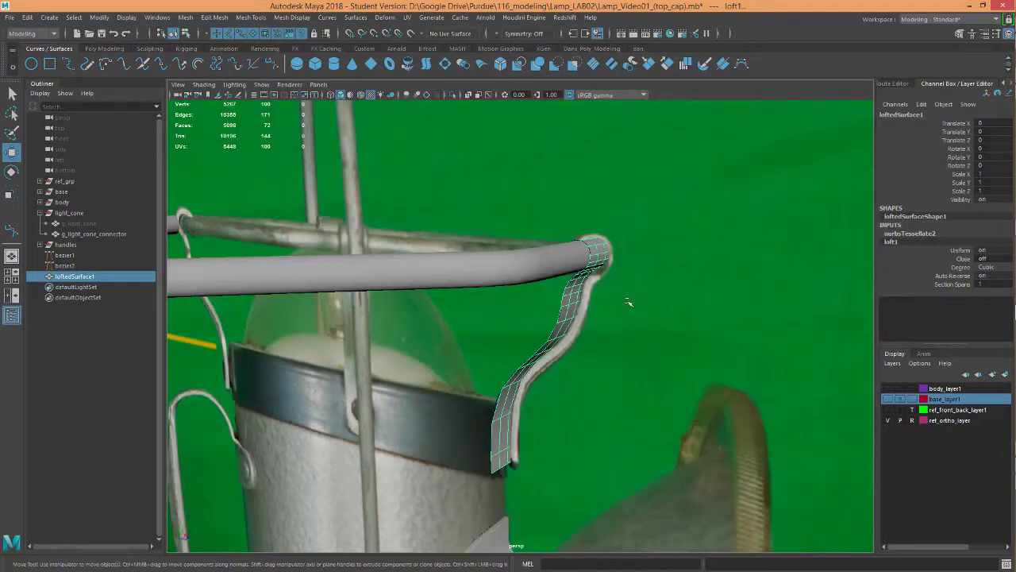
{"action": "left_click_drag", "start_coordinate": [628, 302], "coordinate": [692, 299], "text": "alt"}
{"action": "middle_click_drag", "start_coordinate": [692, 299], "coordinate": [615, 309], "text": "alt"}
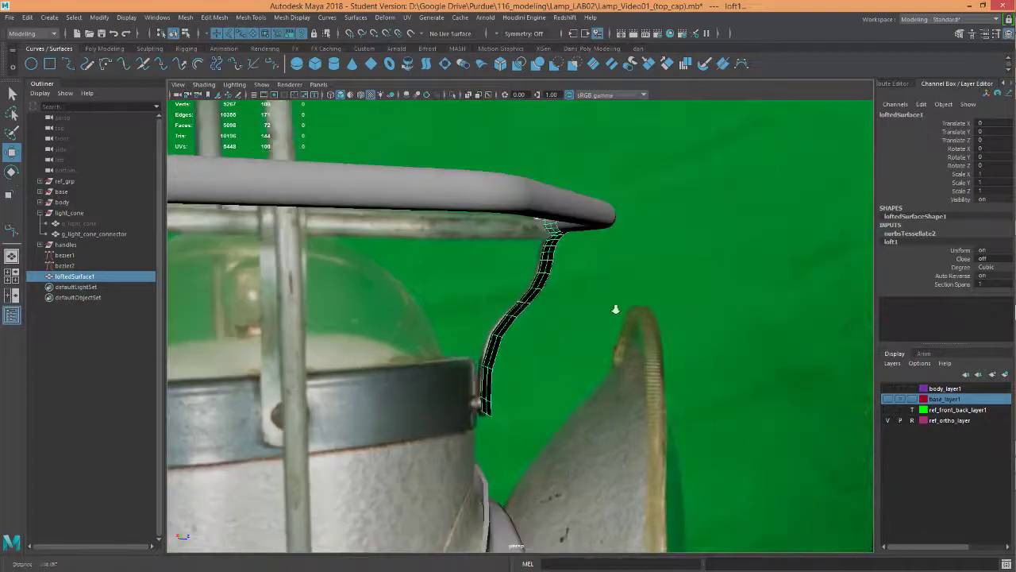
{"action": "right_click_drag", "start_coordinate": [614, 309], "coordinate": [698, 309], "text": "alt"}
{"action": "left_click_drag", "start_coordinate": [574, 294], "coordinate": [464, 296], "text": "alt"}
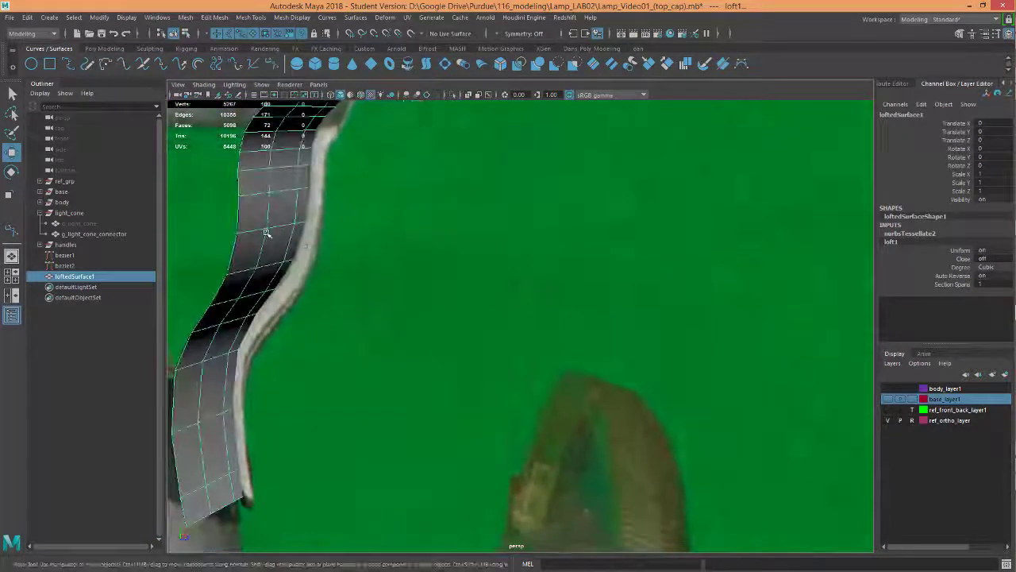
{"action": "middle_click_drag", "start_coordinate": [268, 233], "coordinate": [420, 307], "text": "alt"}
{"action": "left_click_drag", "start_coordinate": [420, 307], "coordinate": [471, 258], "text": "alt"}
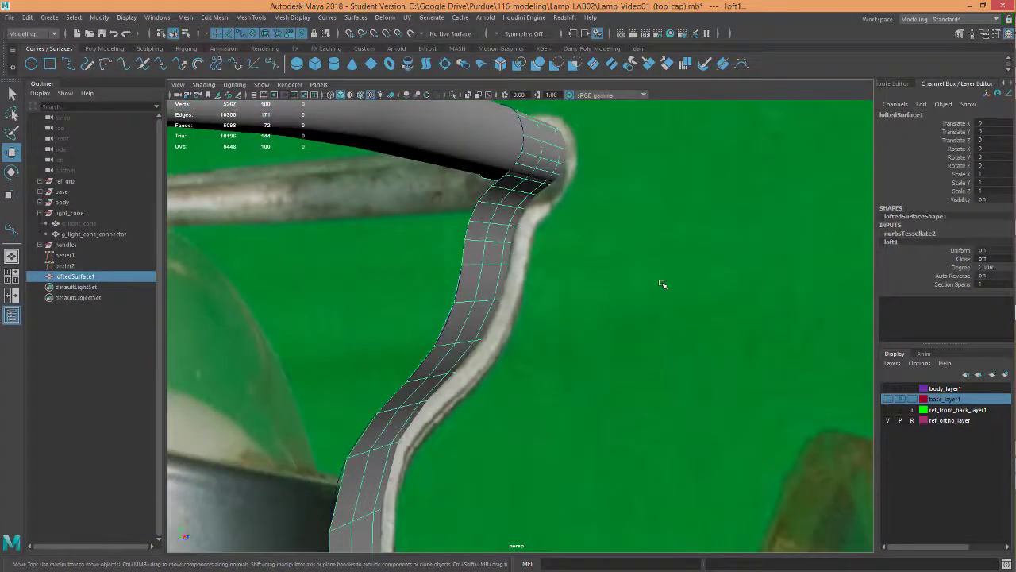
Select all faces of the lofted strip and start an Extrude on them.
{"action": "right_click_drag", "start_coordinate": [490, 278], "coordinate": [491, 289]}
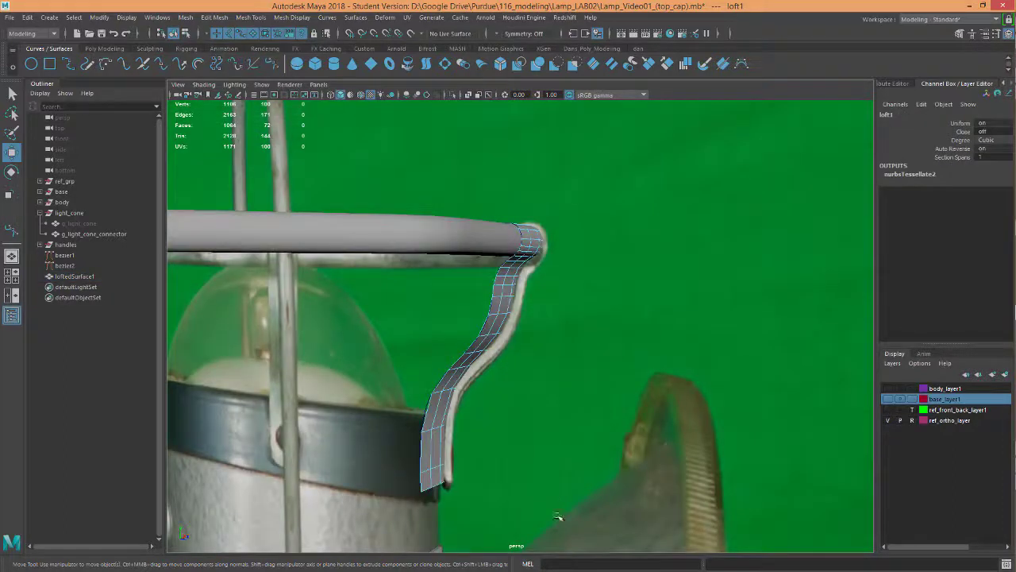
{"action": "left_click_drag", "start_coordinate": [558, 517], "coordinate": [379, 205]}
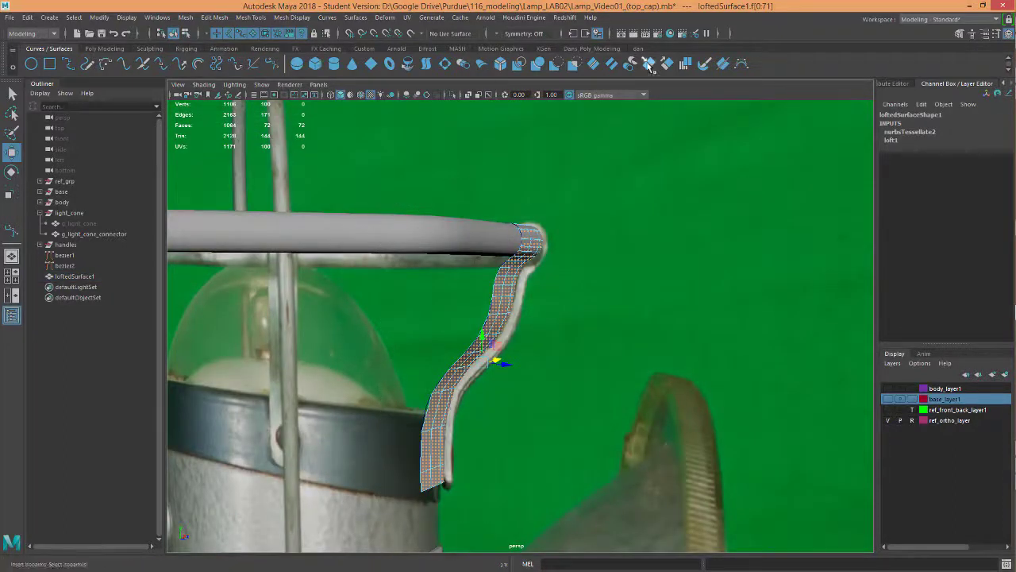
{"action": "left_click", "coordinate": [593, 49]}
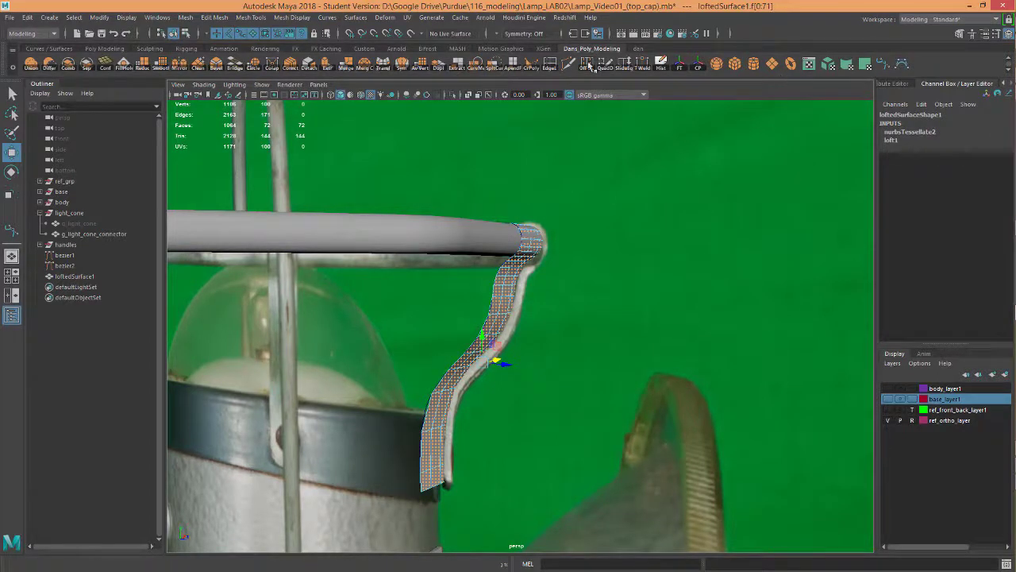
{"action": "left_click", "coordinate": [326, 64]}
{"action": "scroll", "coordinate": [602, 363], "scroll_direction": "up", "scroll_amount": 4}
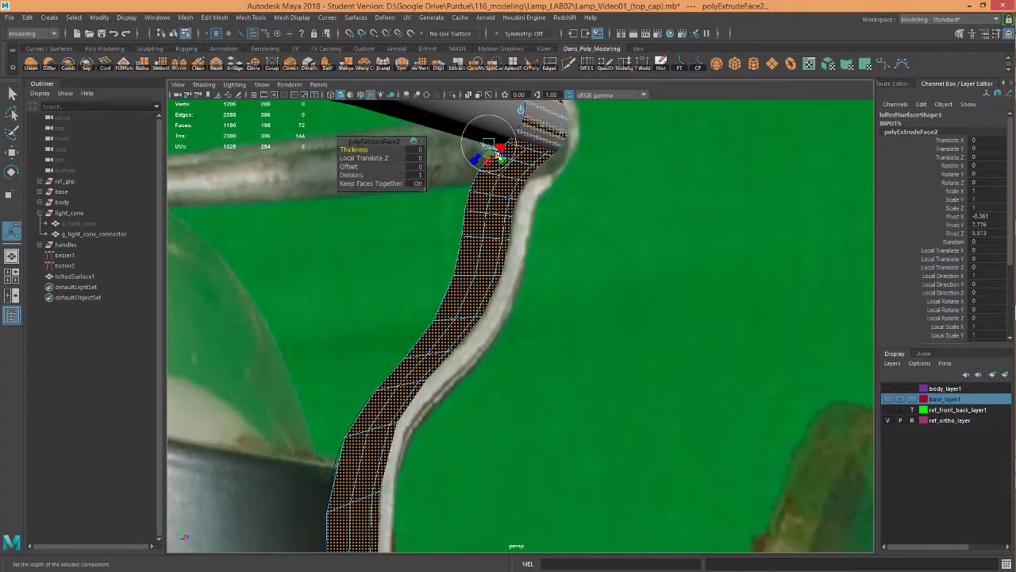
Try to pull the extruded faces out with the manipulator, and undo both attempts.
{"action": "left_click_drag", "start_coordinate": [498, 155], "coordinate": [493, 148]}
{"action": "key", "text": "ctrl+z"}
{"action": "left_click_drag", "start_coordinate": [561, 213], "coordinate": [626, 229], "text": "alt"}
{"action": "right_click_drag", "start_coordinate": [626, 230], "coordinate": [702, 230], "text": "alt"}
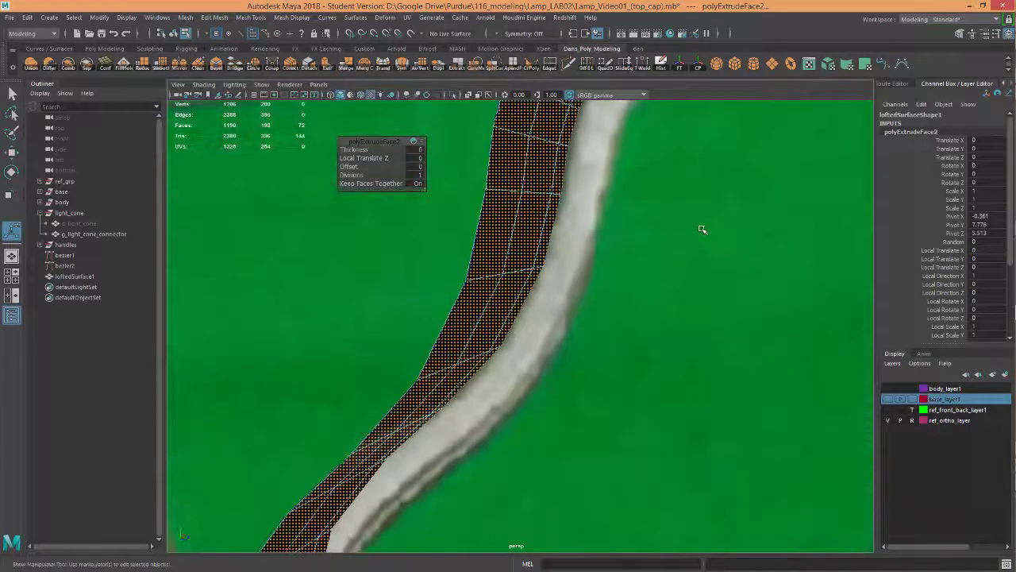
{"action": "middle_click_drag", "start_coordinate": [701, 229], "coordinate": [690, 349], "text": "alt"}
{"action": "left_click_drag", "start_coordinate": [690, 349], "coordinate": [696, 331], "text": "alt"}
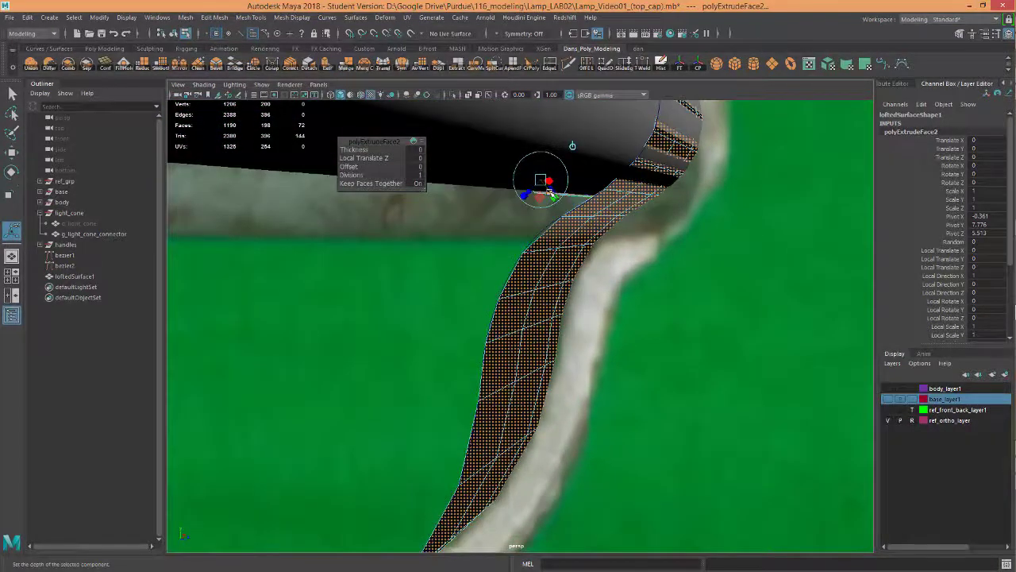
{"action": "mouse_move", "coordinate": [551, 195]}
{"action": "left_mouse_down"}
{"action": "mouse_move", "coordinate": [565, 209]}
{"action": "mouse_move", "coordinate": [549, 190]}
{"action": "left_mouse_up"}
{"action": "key", "text": "ctrl+z"}
Give the extrusion a Thickness of 0.1 and compare it with the reference in the left view.
{"action": "mouse_move", "coordinate": [355, 150]}
{"action": "left_mouse_down"}
{"action": "mouse_move", "coordinate": [377, 150]}
{"action": "mouse_move", "coordinate": [352, 150]}
{"action": "left_mouse_up"}
{"action": "key", "text": "space"}
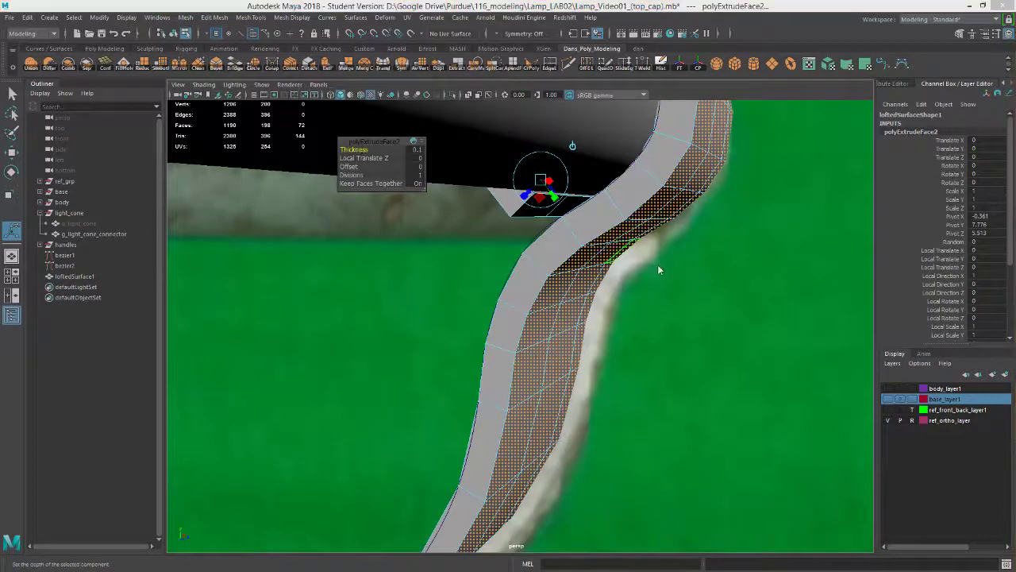
{"action": "left_click_drag", "start_coordinate": [658, 266], "coordinate": [612, 249]}
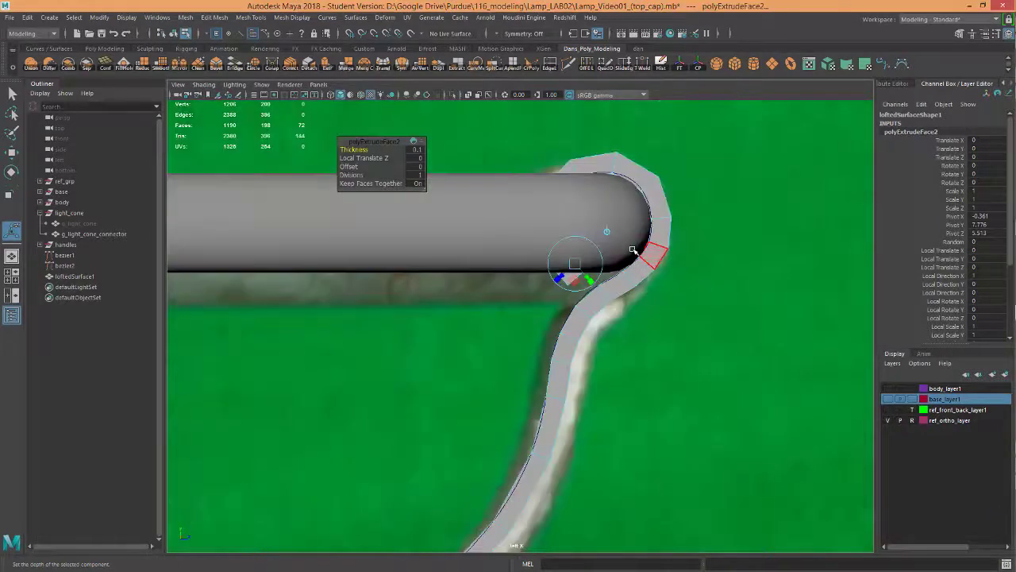
Try an extrusion Thickness of 0.2, and settle on 0.175.
{"action": "left_click", "coordinate": [416, 151]}
{"action": "type", "text": "0.2"}
{"action": "key", "text": "Return"}
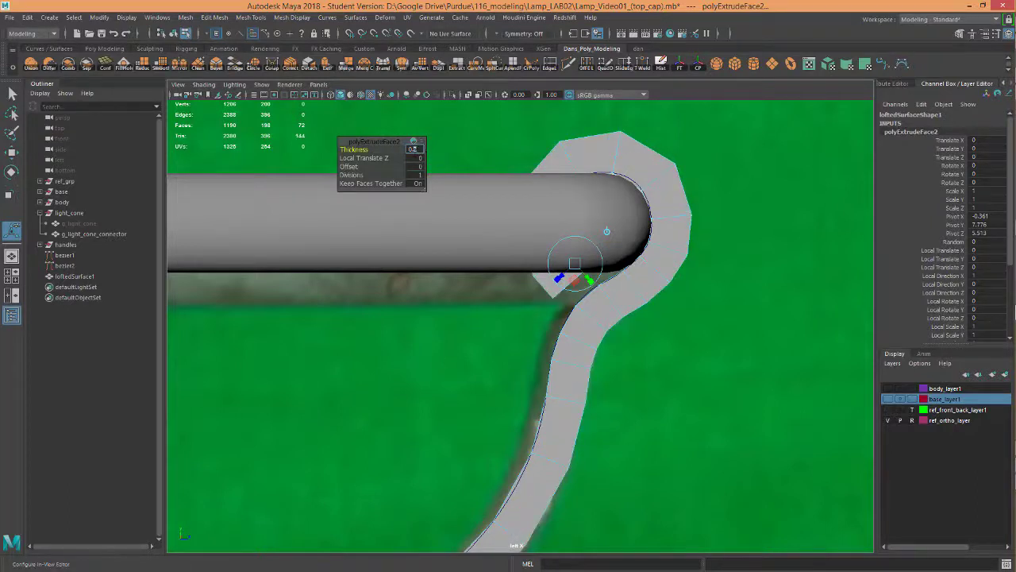
{"action": "type", "text": "0.175"}
{"action": "key", "text": "Return"}
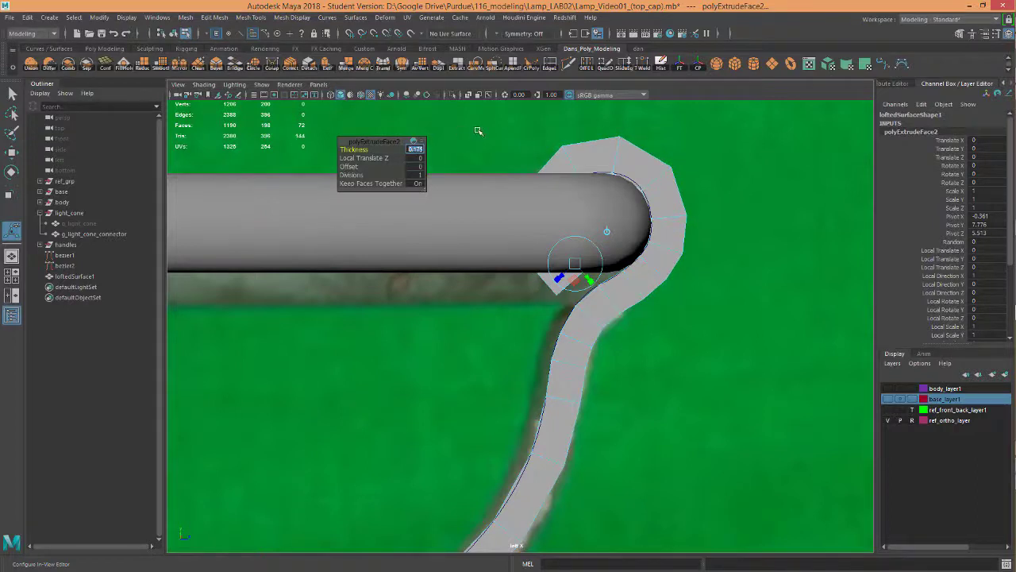
Examine how the extruded strap's thickness follows the reference from the handle loop down to its lower end.
{"action": "scroll", "coordinate": [714, 286], "scroll_direction": "down", "scroll_amount": 5}
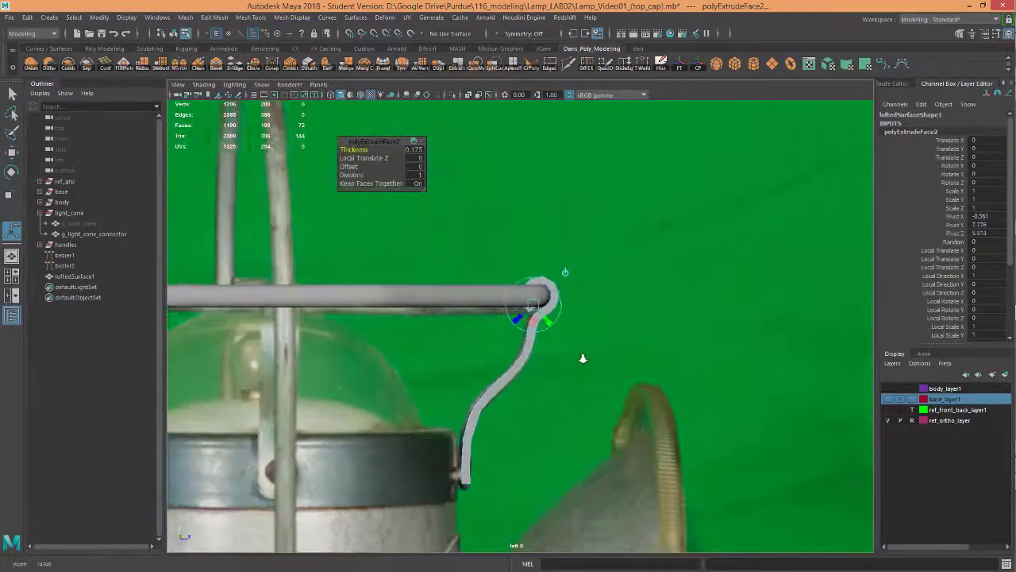
{"action": "scroll", "coordinate": [583, 358], "scroll_direction": "up", "scroll_amount": 5}
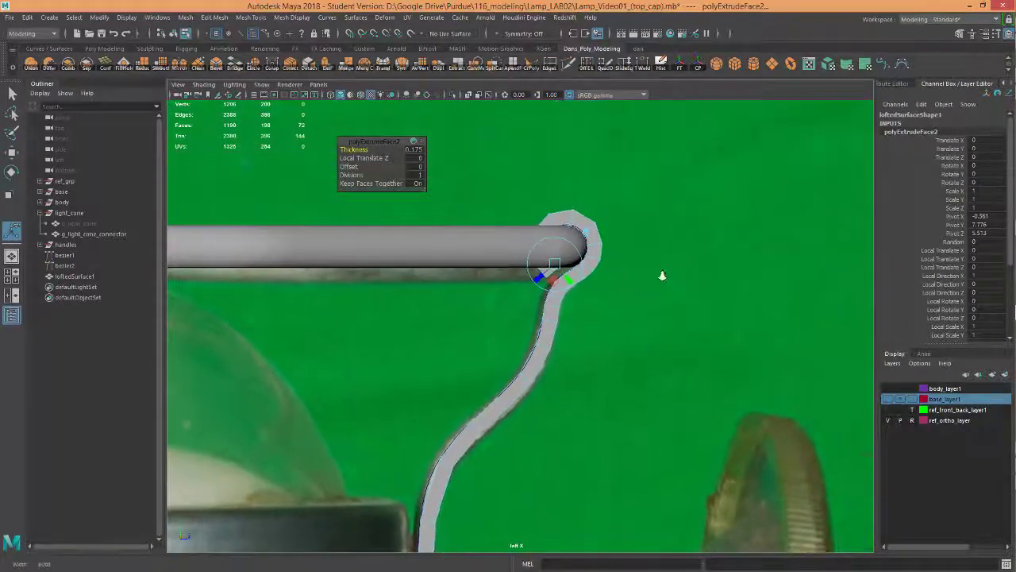
{"action": "scroll", "coordinate": [663, 275], "scroll_direction": "up", "scroll_amount": 4}
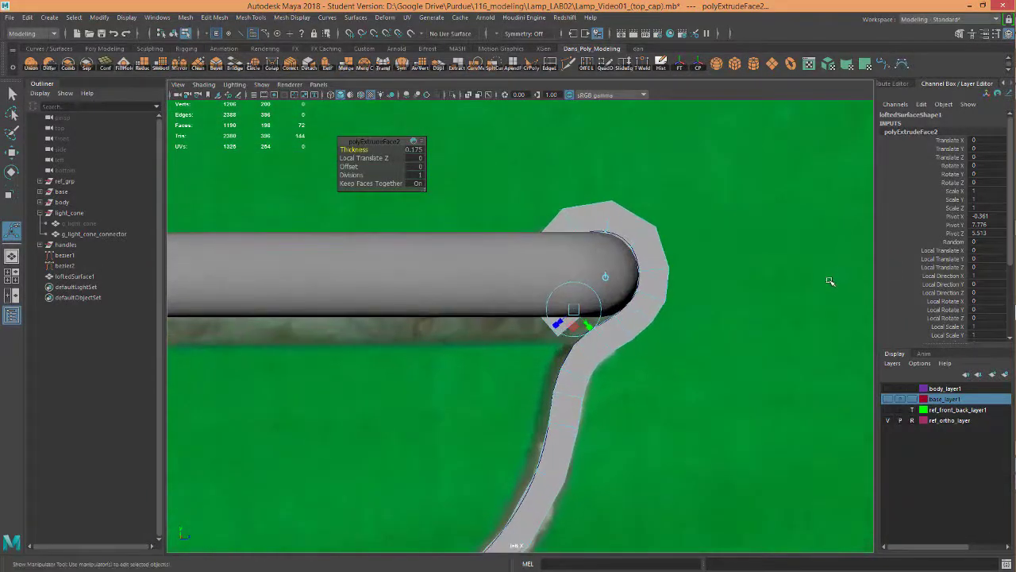
{"action": "middle_click_drag", "start_coordinate": [642, 437], "coordinate": [680, 248], "text": "alt"}
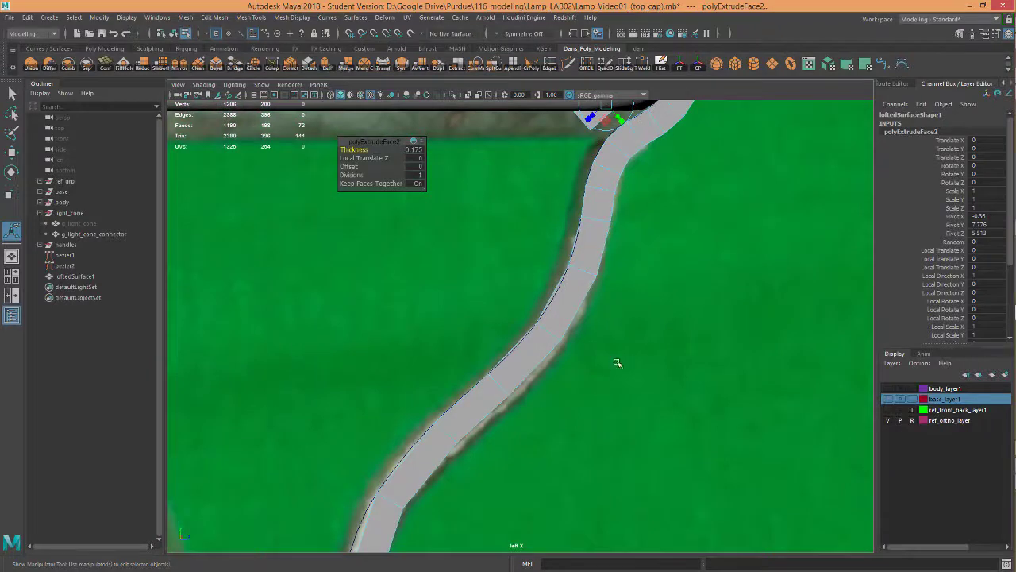
{"action": "middle_click_drag", "start_coordinate": [613, 281], "coordinate": [618, 366], "text": "alt"}
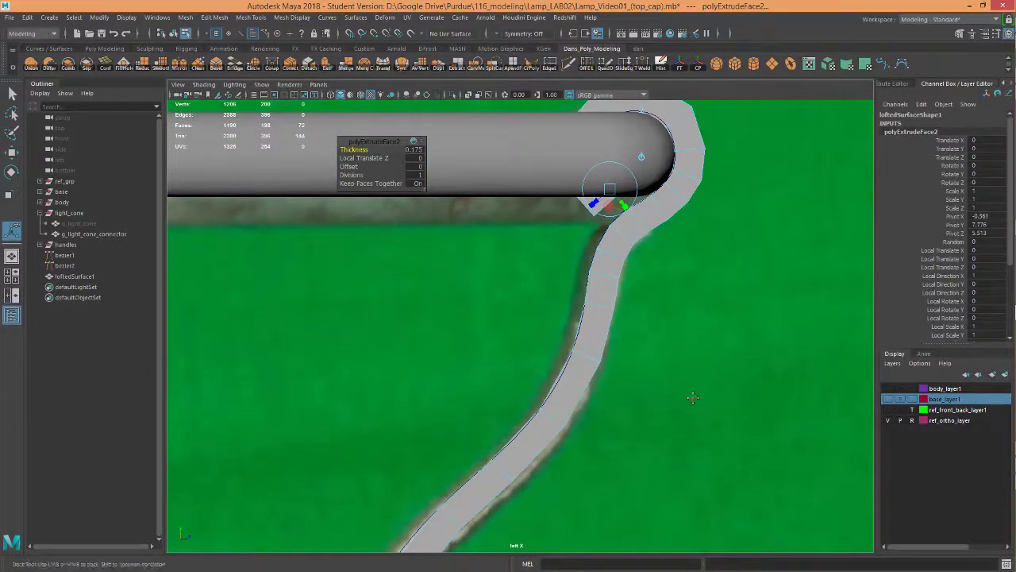
{"action": "middle_click_drag", "start_coordinate": [694, 397], "coordinate": [731, 231], "text": "alt"}
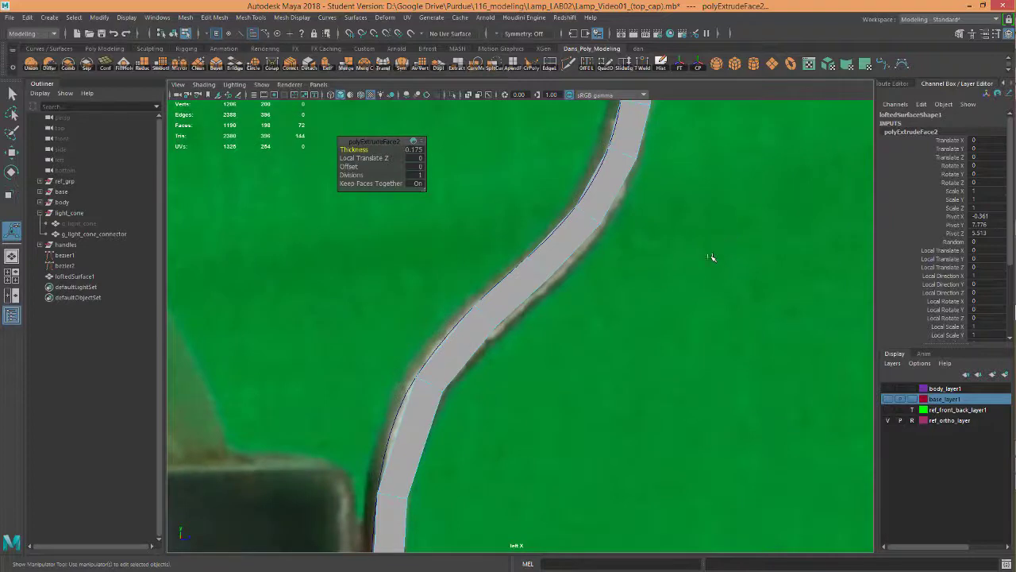
{"action": "scroll", "coordinate": [712, 257], "scroll_direction": "down", "scroll_amount": 2}
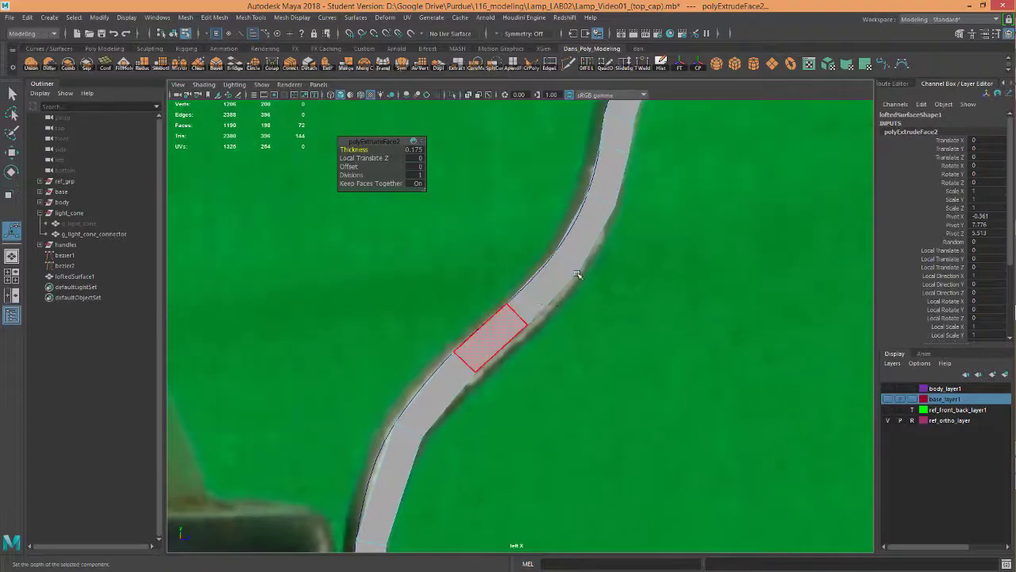
{"action": "middle_click_drag", "start_coordinate": [651, 277], "coordinate": [565, 503], "text": "alt"}
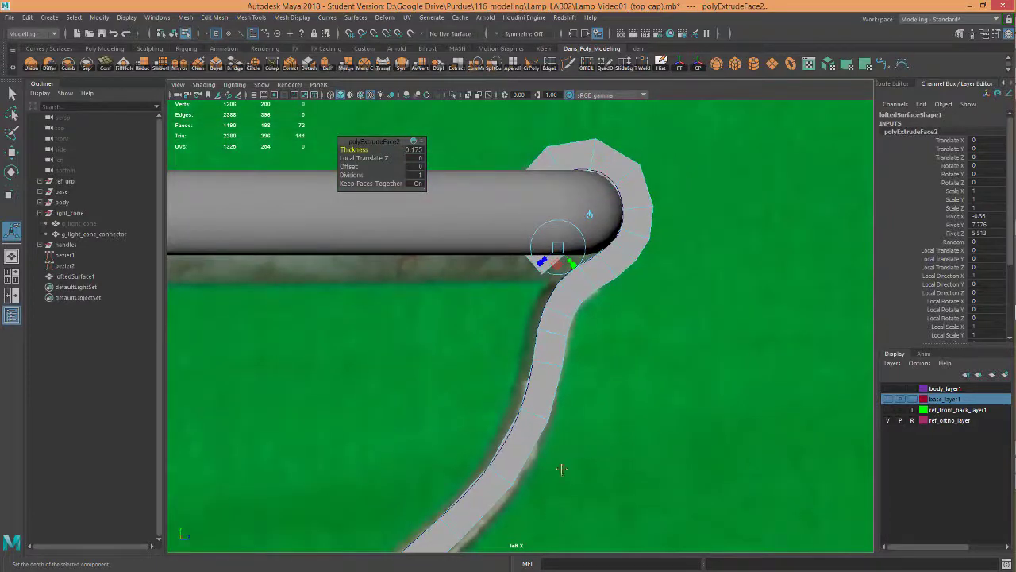
{"action": "middle_click_drag", "start_coordinate": [561, 469], "coordinate": [661, 232], "text": "alt"}
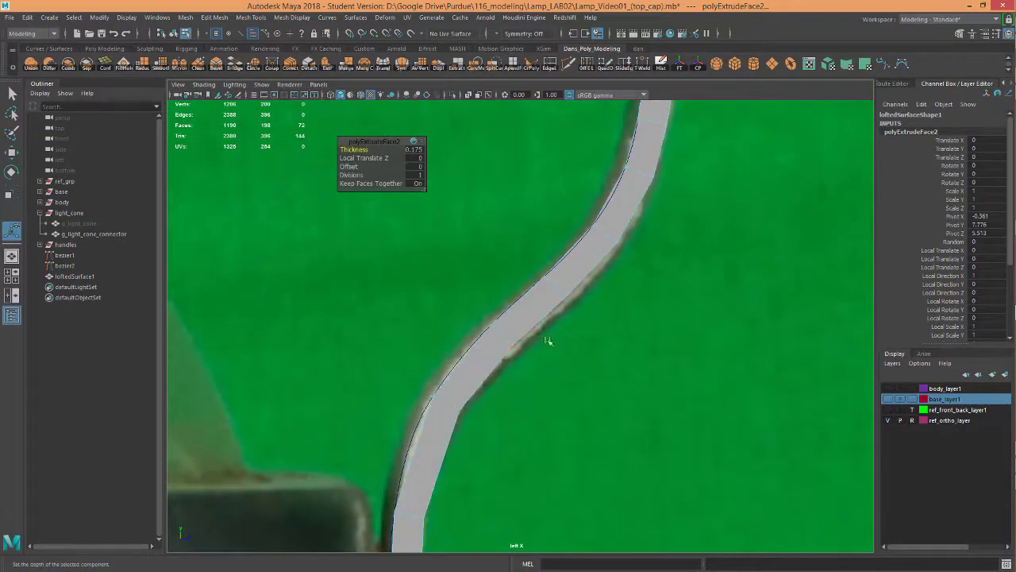
{"action": "middle_click_drag", "start_coordinate": [704, 287], "coordinate": [701, 359], "text": "alt"}
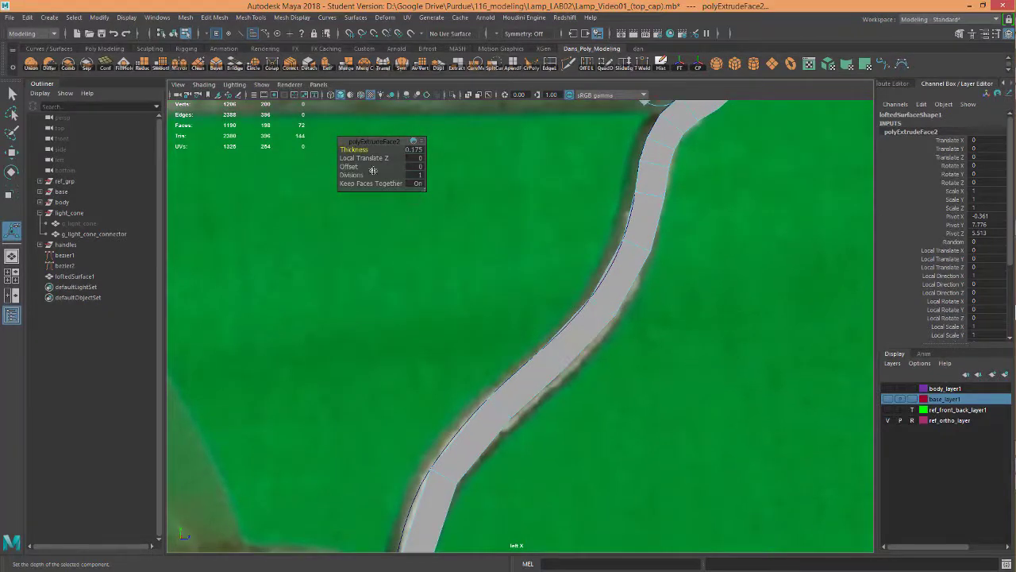
Leave the extrusion manipulator and inspect the strap's lower end near the collar in the perspective view.
{"action": "key", "text": "q"}
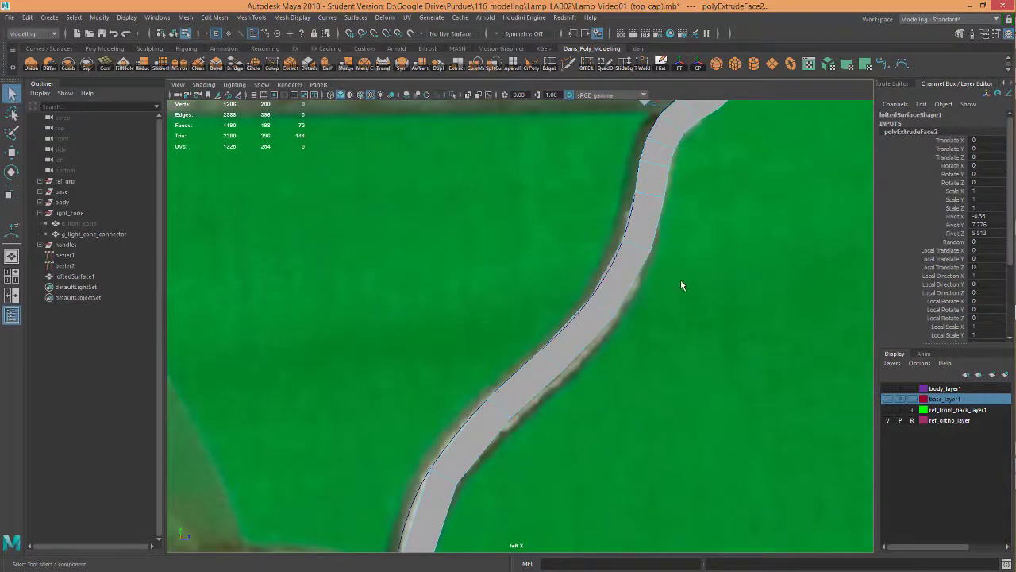
{"action": "key", "text": "space"}
{"action": "left_click", "coordinate": [691, 249]}
{"action": "left_click_drag", "start_coordinate": [692, 262], "coordinate": [569, 313], "text": "alt"}
{"action": "right_click_drag", "start_coordinate": [569, 313], "coordinate": [505, 308], "text": "alt"}
{"action": "left_click_drag", "start_coordinate": [505, 309], "coordinate": [493, 282], "text": "alt"}
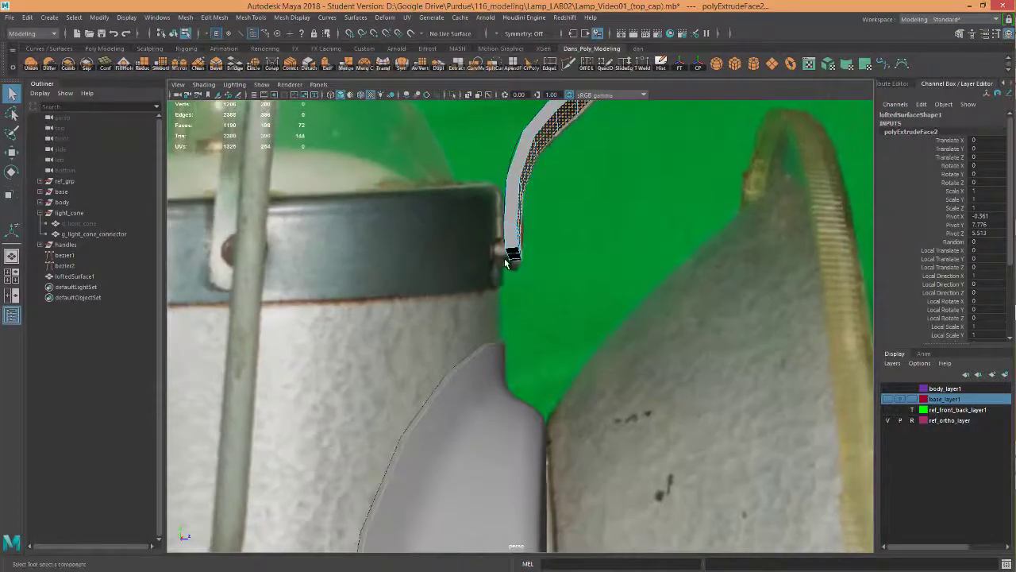
Pull the middle face at the strap's lower end slightly downward to give the tip a rounded outline.
{"action": "right_click_drag", "start_coordinate": [510, 261], "coordinate": [667, 231], "text": "alt"}
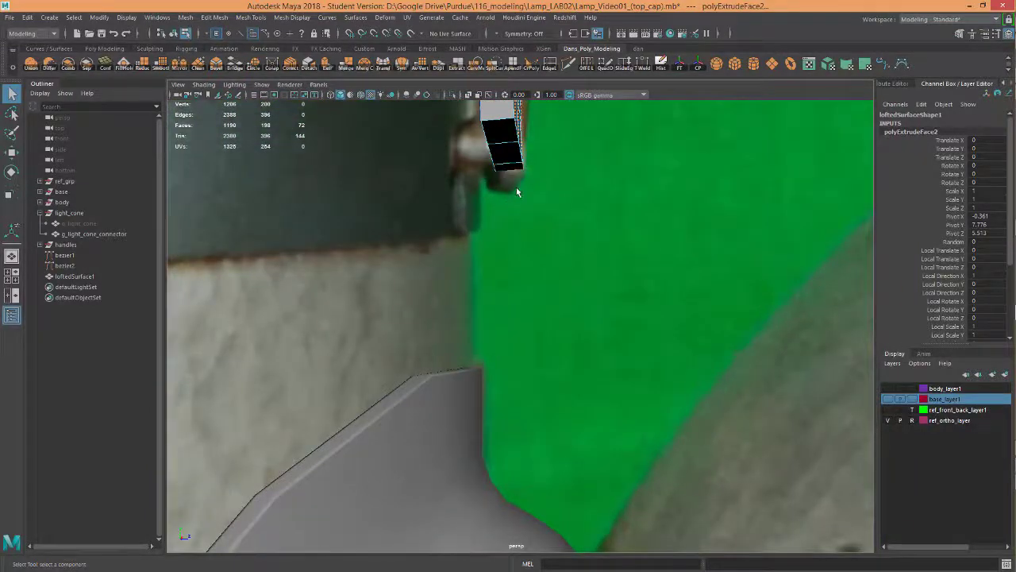
{"action": "middle_click_drag", "start_coordinate": [470, 214], "coordinate": [561, 294], "text": "alt"}
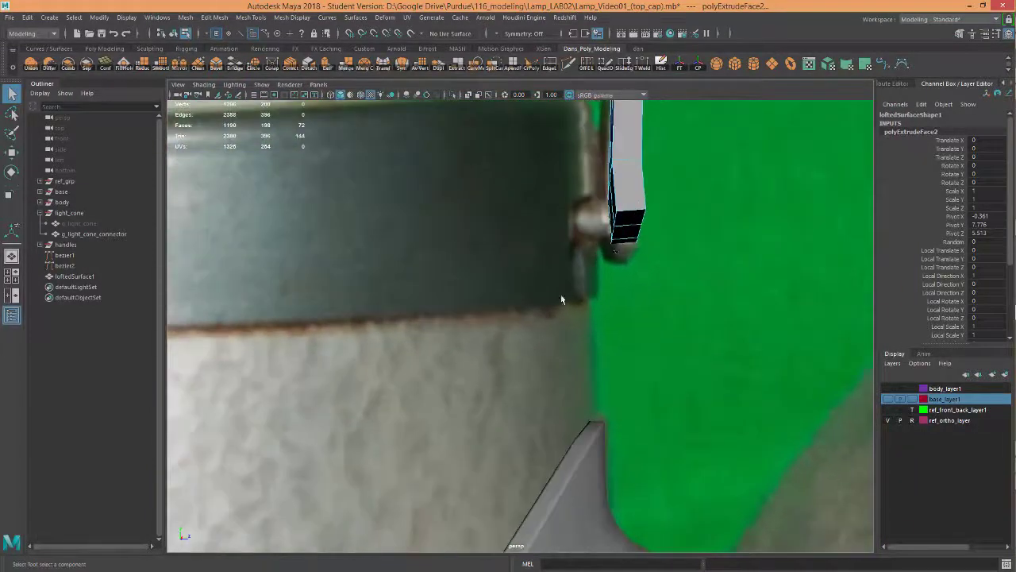
{"action": "left_click", "coordinate": [622, 233]}
{"action": "key", "text": "w"}
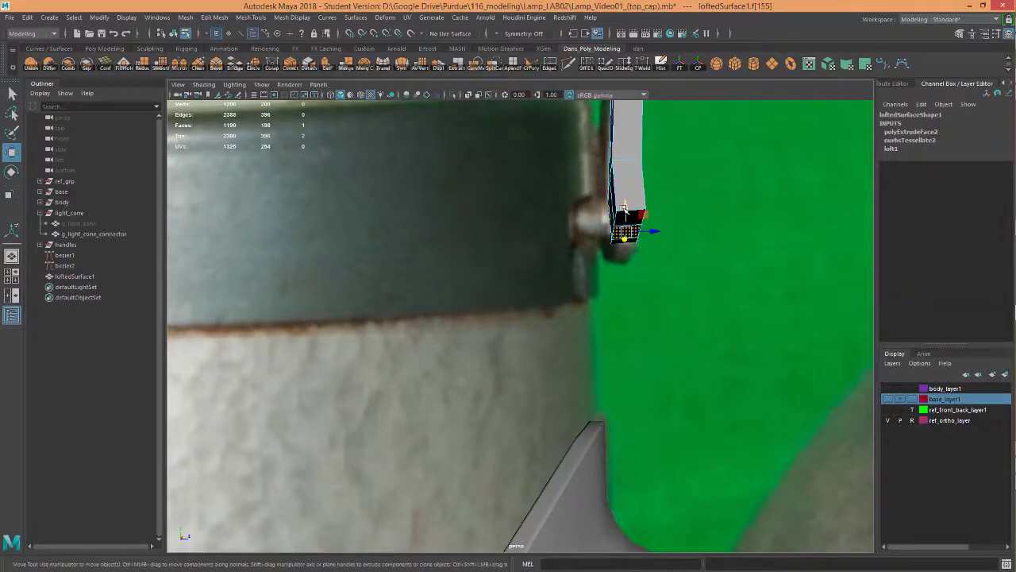
{"action": "left_click_drag", "start_coordinate": [623, 223], "coordinate": [625, 276], "text": "alt"}
{"action": "left_click_drag", "start_coordinate": [495, 227], "coordinate": [495, 229]}
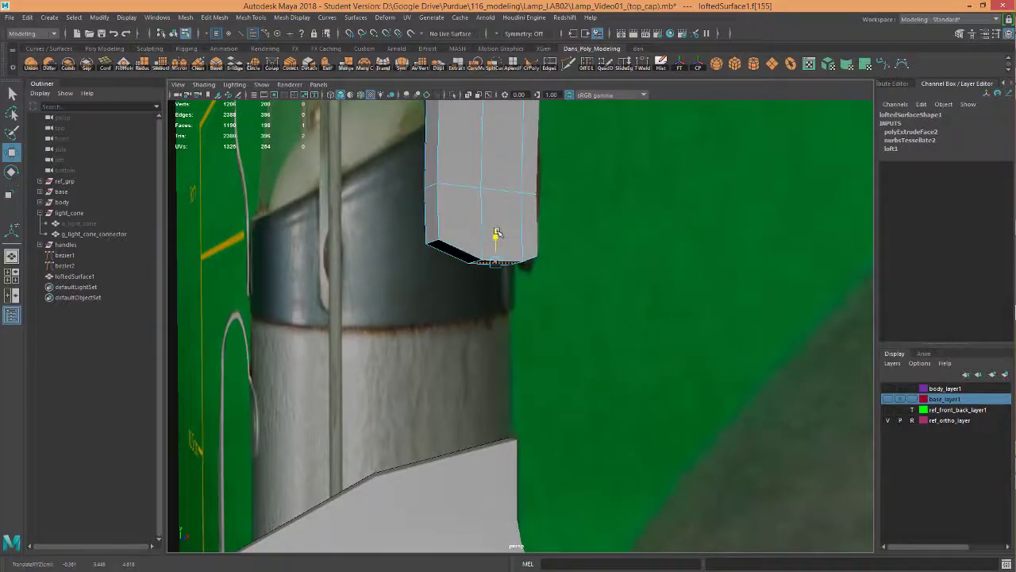
Return the strap to object mode, center its pivot, and delete its construction history with transformations frozen.
{"action": "left_click_drag", "start_coordinate": [625, 313], "coordinate": [531, 305], "text": "alt"}
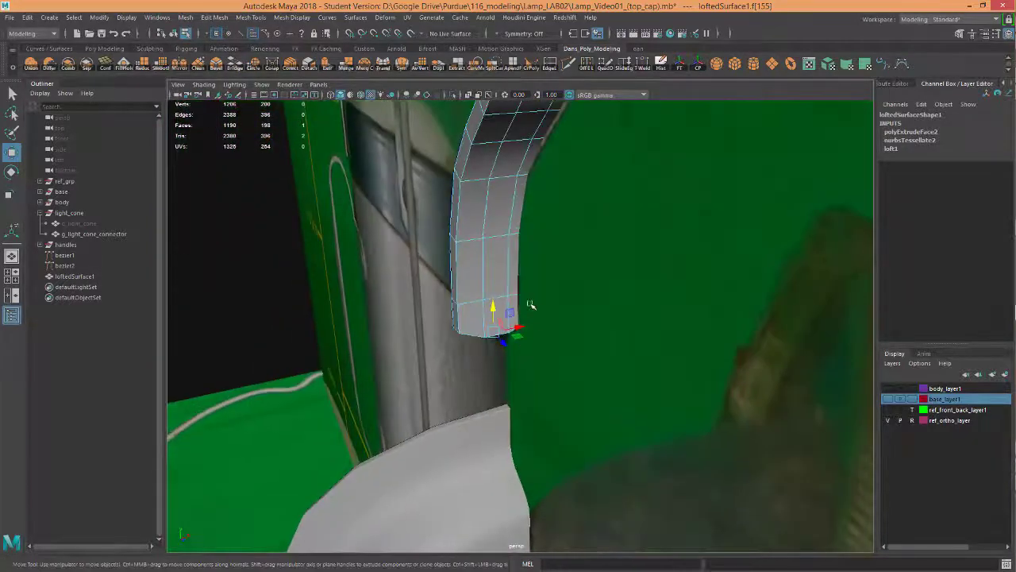
{"action": "middle_click_drag", "start_coordinate": [531, 305], "coordinate": [526, 385], "text": "alt"}
{"action": "double_click", "coordinate": [532, 233]}
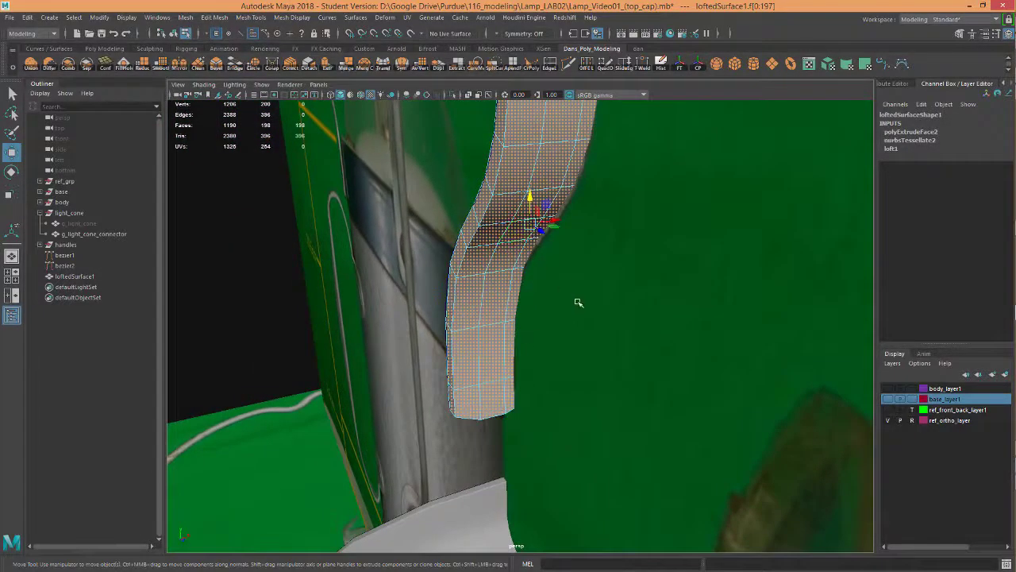
{"action": "left_click_drag", "start_coordinate": [578, 303], "coordinate": [485, 297], "text": "alt"}
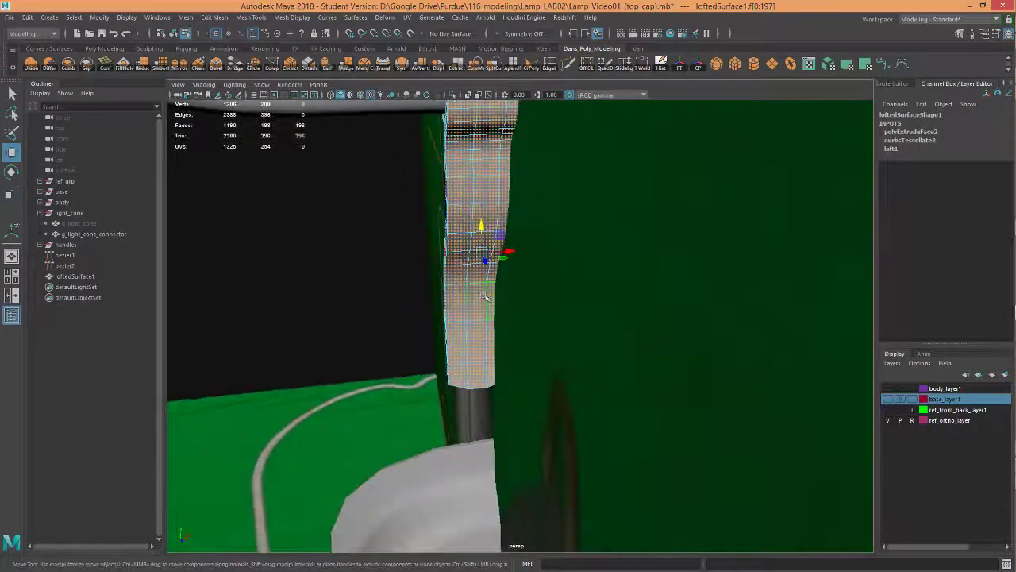
{"action": "right_click_drag", "start_coordinate": [485, 296], "coordinate": [528, 248]}
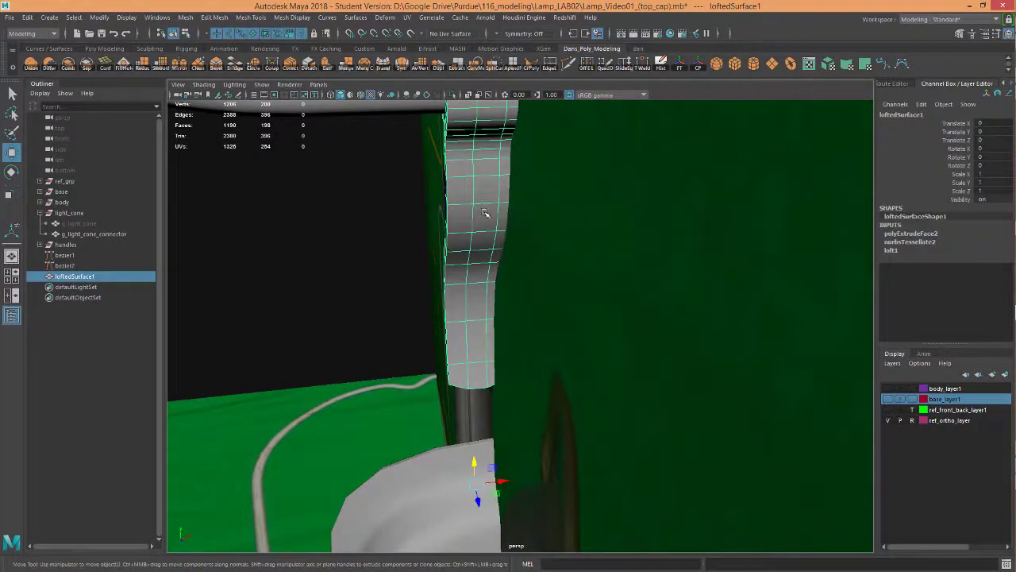
{"action": "left_click", "coordinate": [698, 67]}
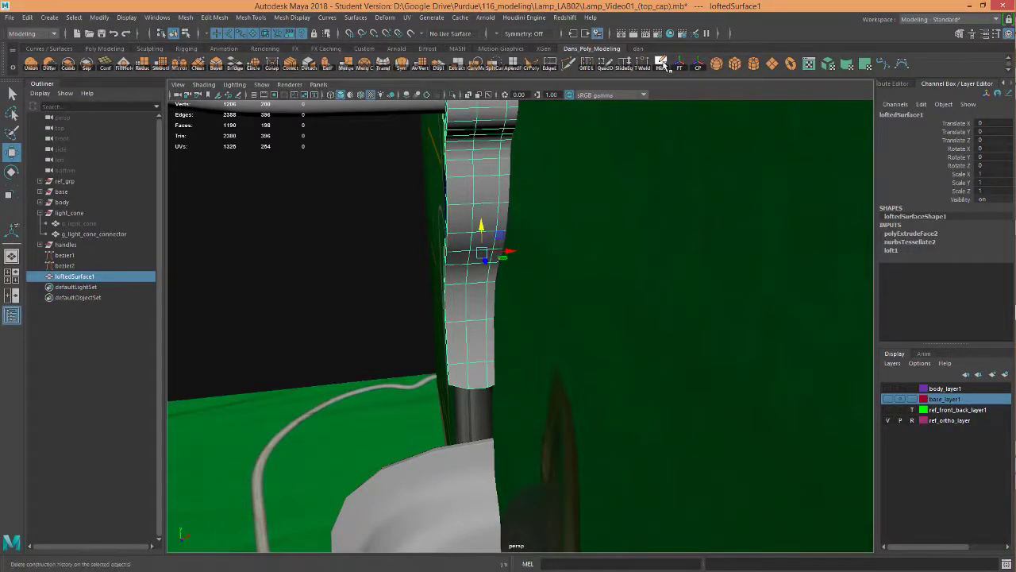
{"action": "left_click", "coordinate": [662, 65]}
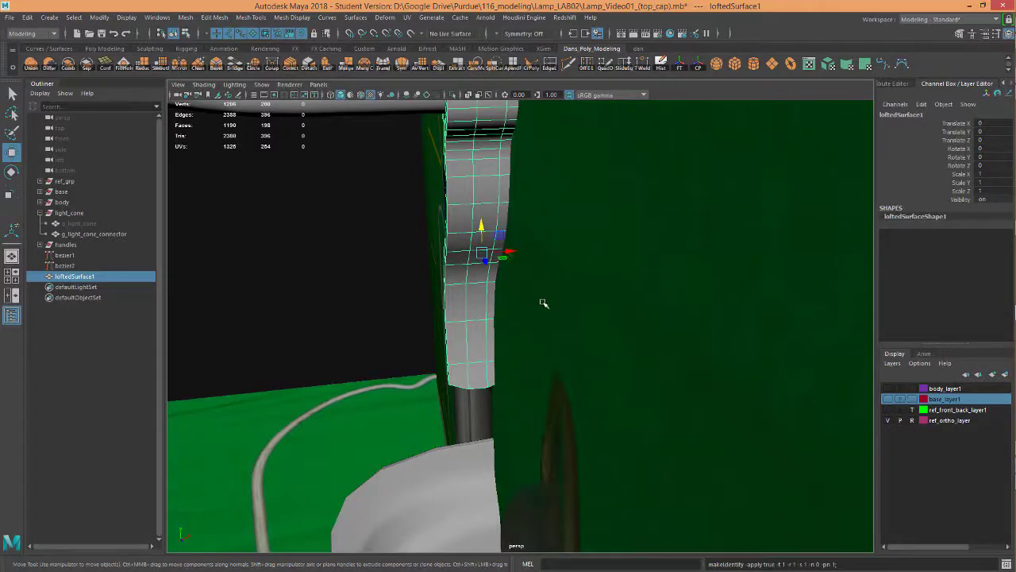
Show the grid in the front view and snap the strap horizontally onto the center line at X 0.
{"action": "mouse_move", "coordinate": [543, 303]}
{"action": "left_mouse_down", "text": "alt"}
{"action": "mouse_move", "coordinate": [563, 283]}
{"action": "mouse_move", "coordinate": [542, 291]}
{"action": "left_mouse_up", "text": "alt"}
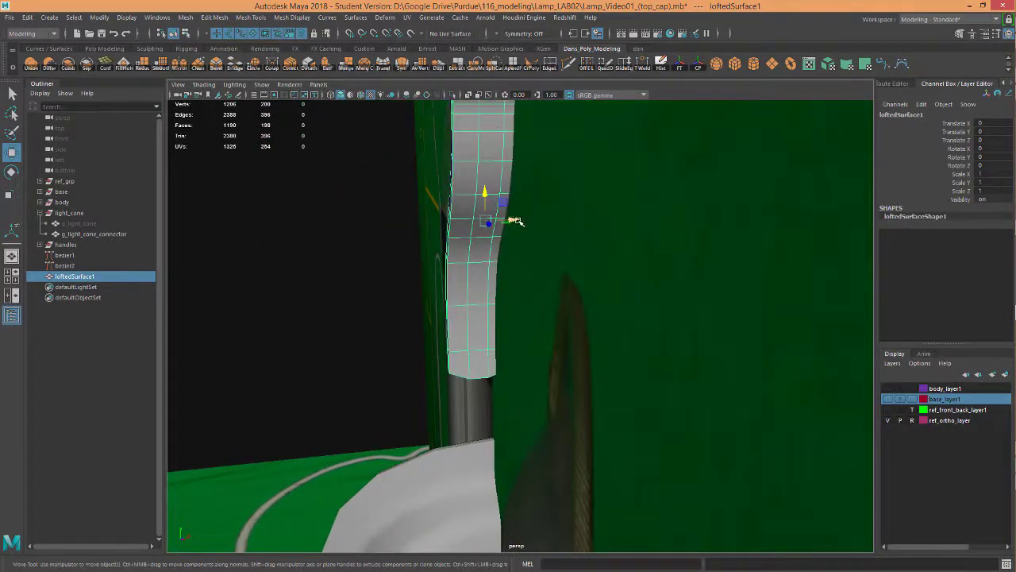
{"action": "left_click", "coordinate": [538, 261]}
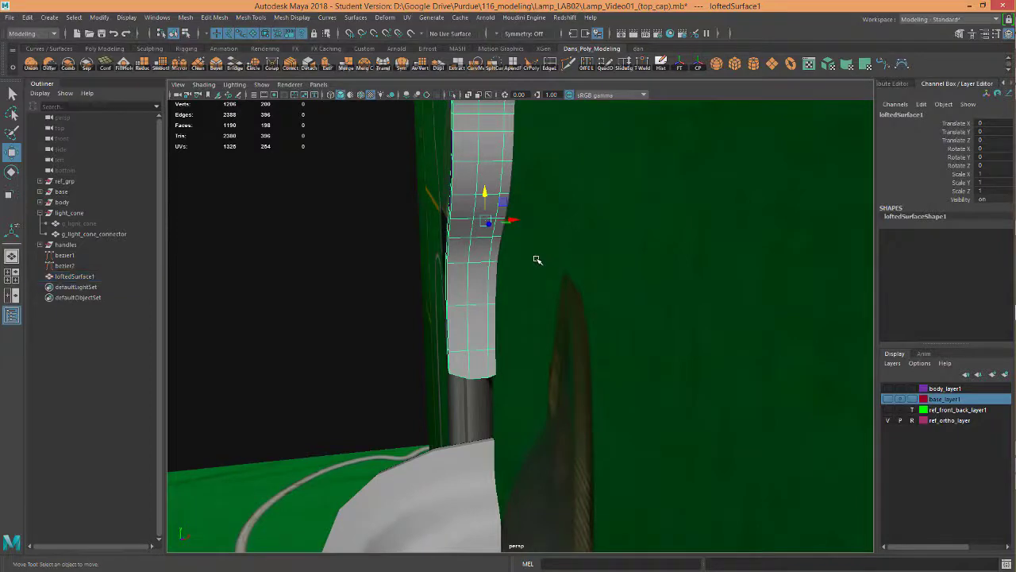
{"action": "key", "text": "space"}
{"action": "left_click", "coordinate": [685, 176]}
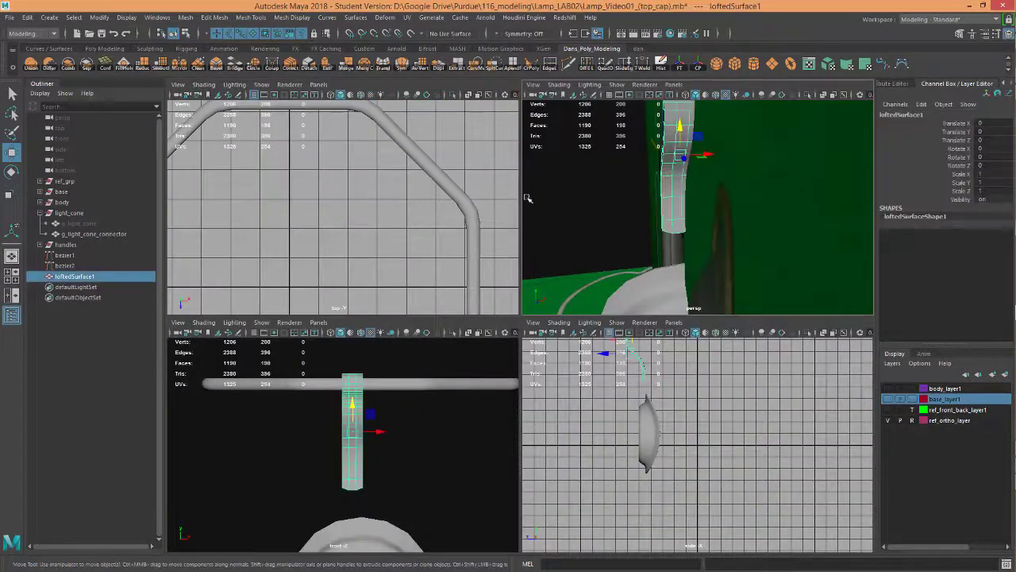
{"action": "key", "text": "space"}
{"action": "scroll", "coordinate": [575, 422], "scroll_direction": "up", "scroll_amount": 2}
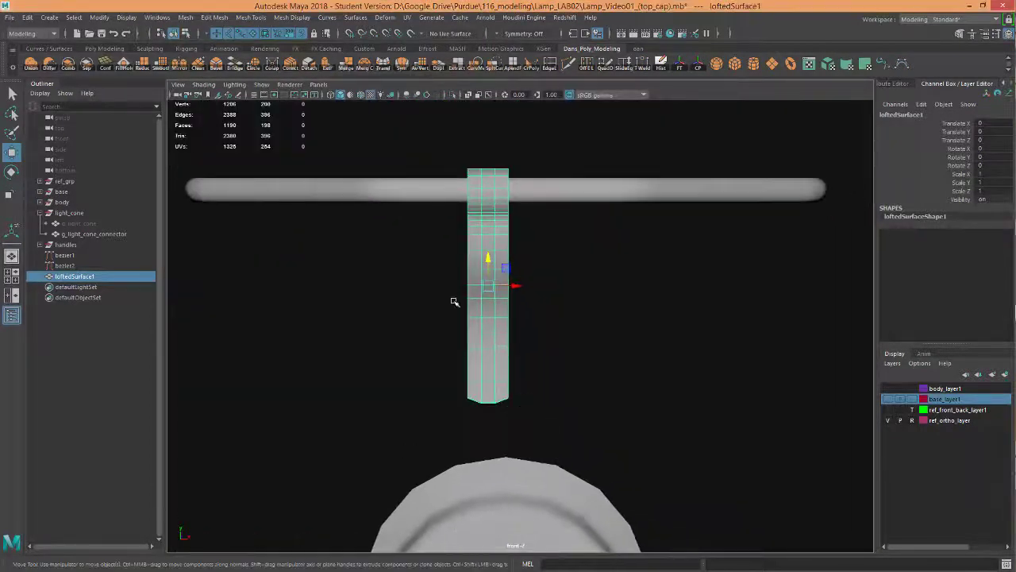
{"action": "left_click", "coordinate": [254, 95]}
{"action": "scroll", "coordinate": [491, 287], "scroll_direction": "up", "scroll_amount": 2}
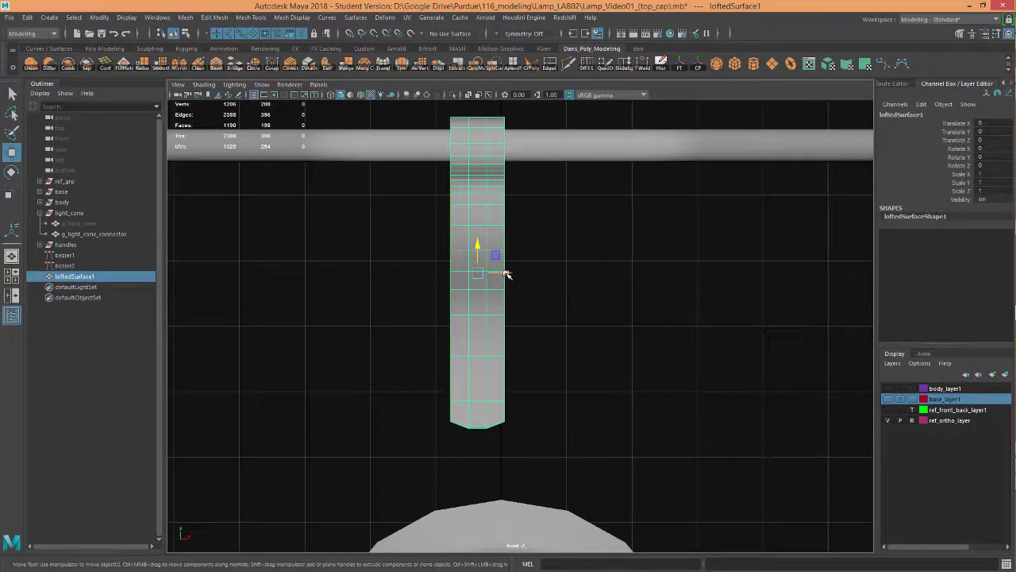
{"action": "key", "text": "x"}
{"action": "left_click_drag", "start_coordinate": [506, 274], "coordinate": [497, 469]}
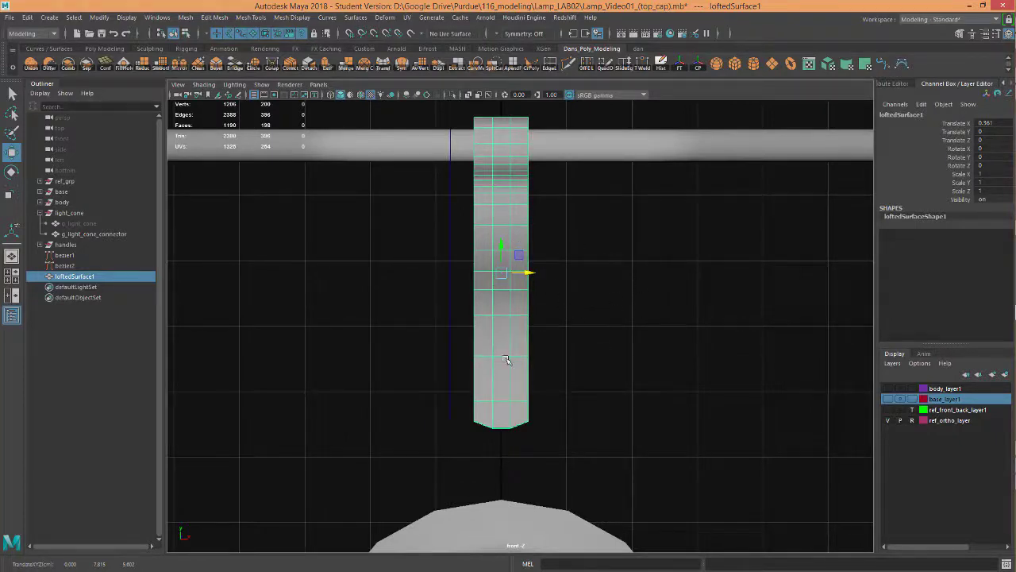
Group the two bezier construction curves and name the group brackets.
{"action": "left_click_drag", "start_coordinate": [431, 335], "coordinate": [462, 378]}
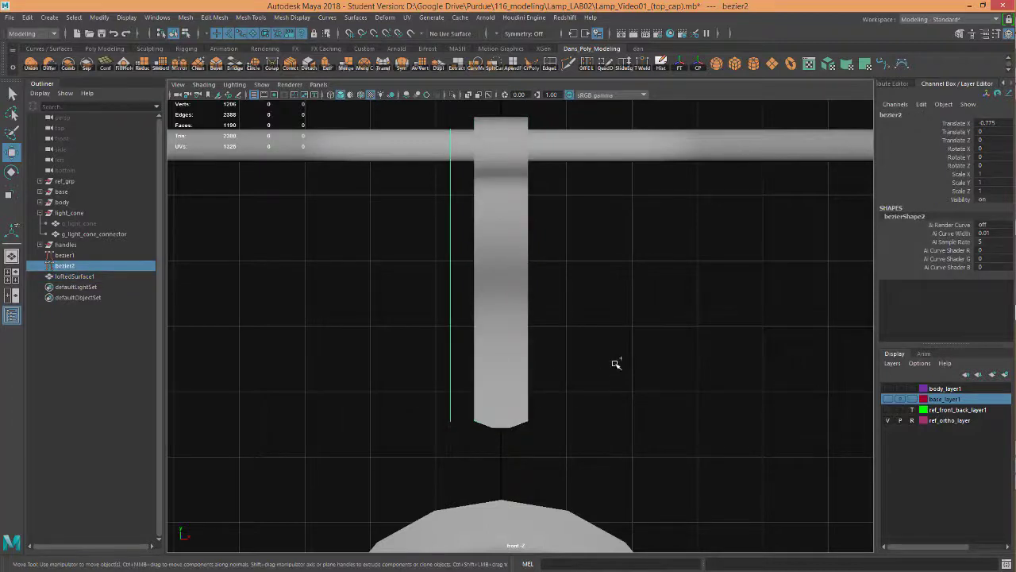
{"action": "left_click_drag", "start_coordinate": [612, 363], "coordinate": [482, 303]}
{"action": "left_click", "coordinate": [522, 188], "text": "shift"}
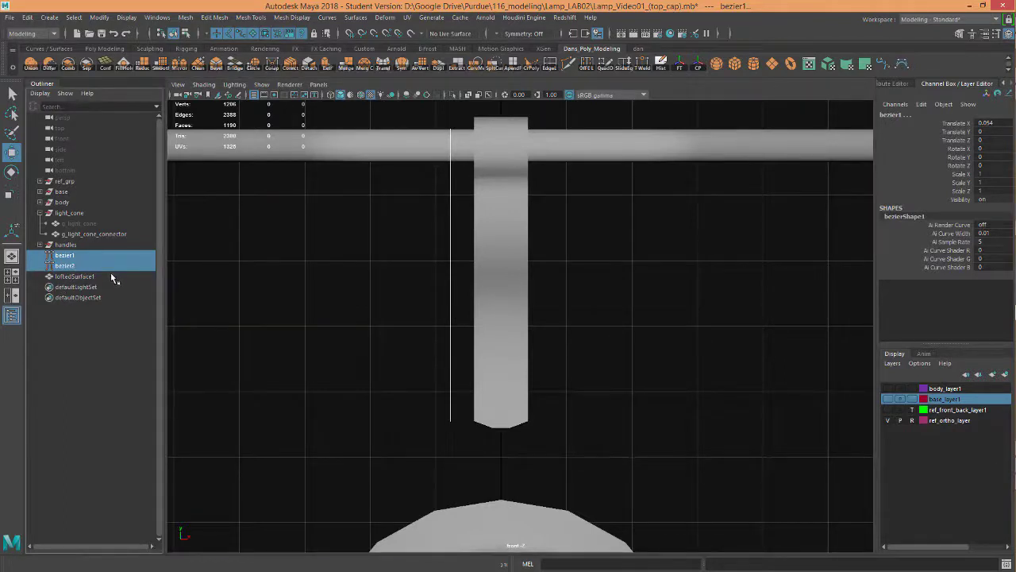
{"action": "key", "text": "ctrl+g"}
{"action": "double_click", "coordinate": [76, 268]}
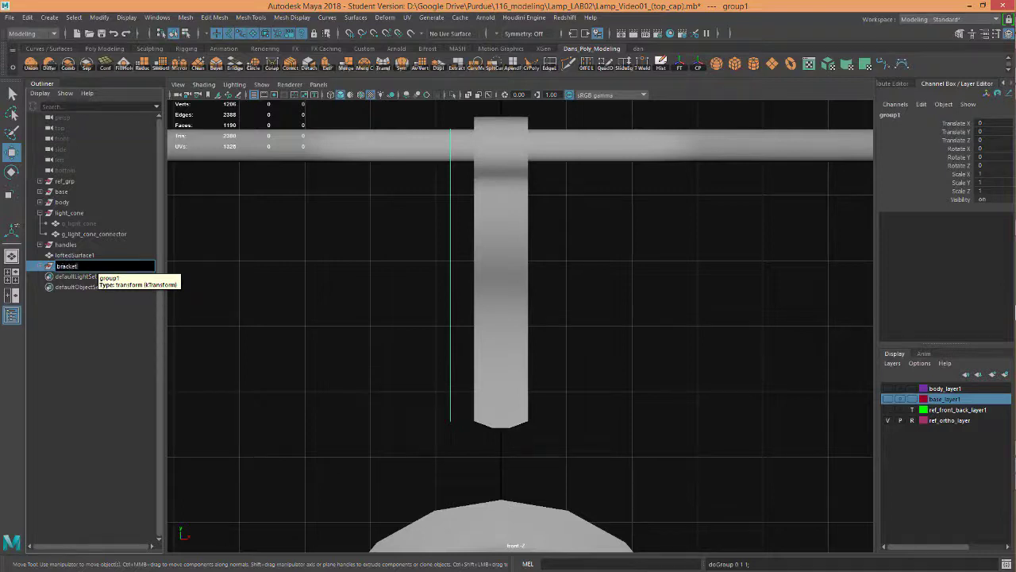
{"action": "key", "text": "Return"}
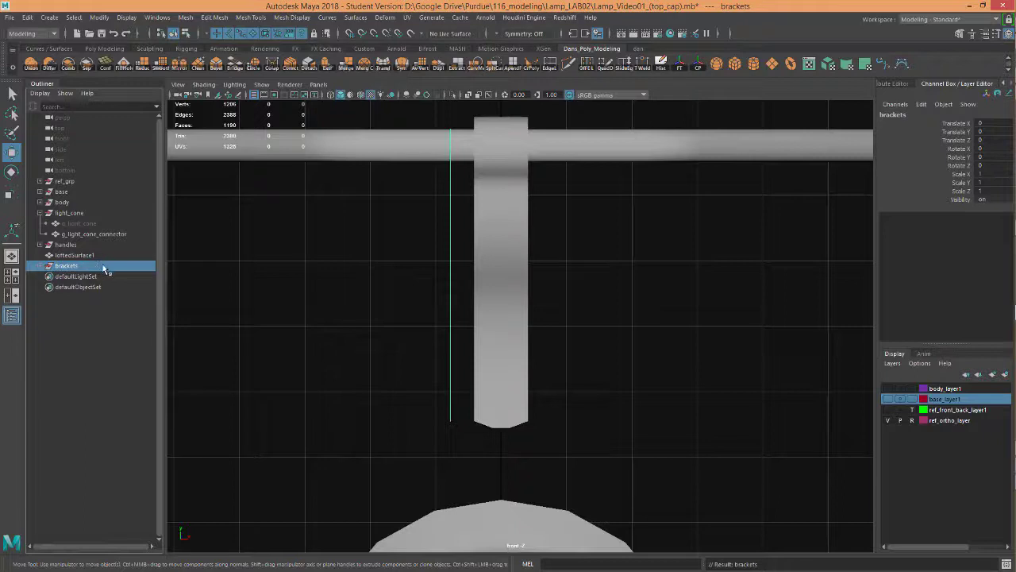
Put the lofted strap into the brackets group and rename it g_bracket_f.
{"action": "left_click", "coordinate": [503, 222]}
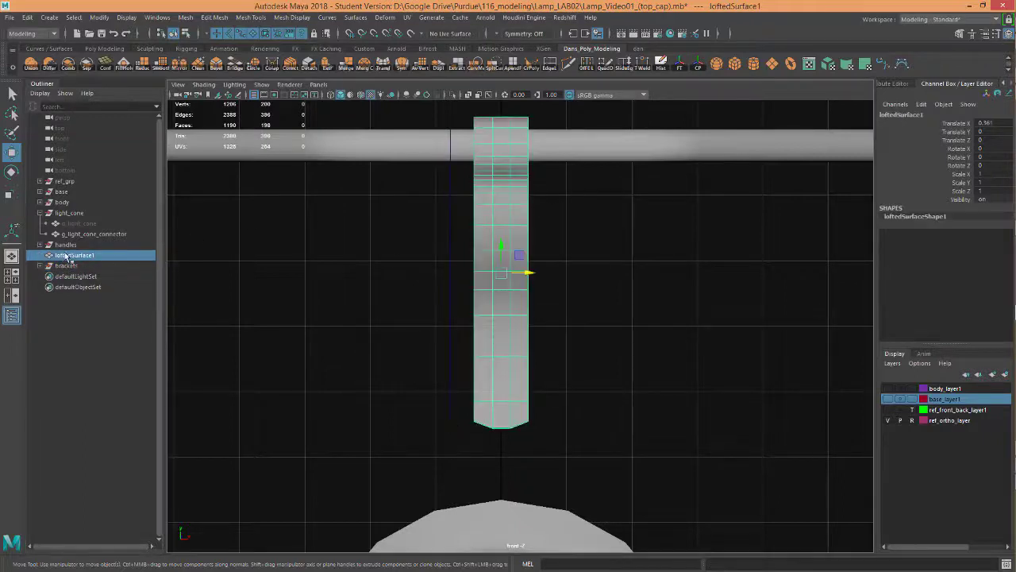
{"action": "middle_click_drag", "start_coordinate": [68, 257], "coordinate": [65, 267]}
{"action": "left_click", "coordinate": [40, 255]}
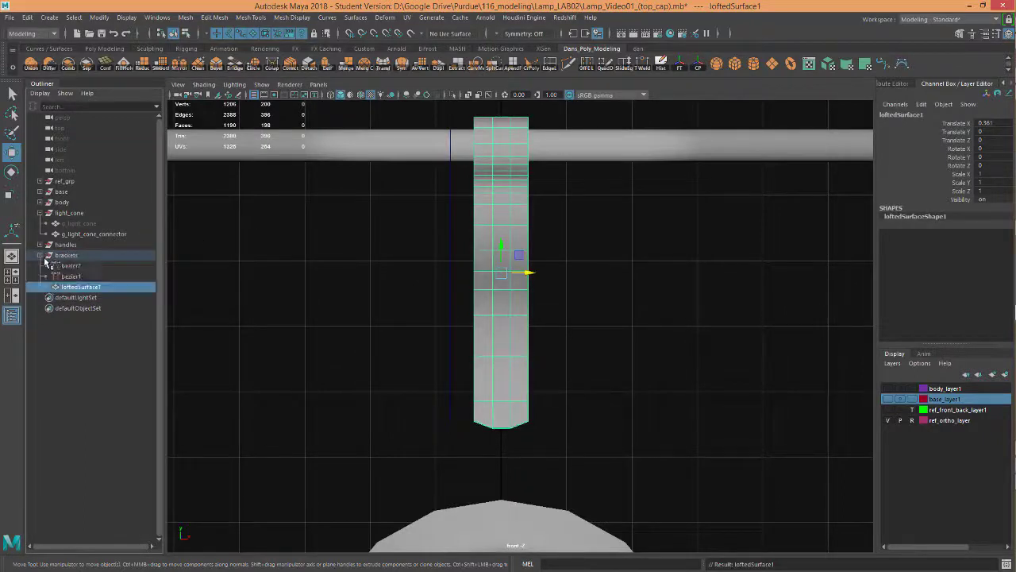
{"action": "double_click", "coordinate": [79, 289]}
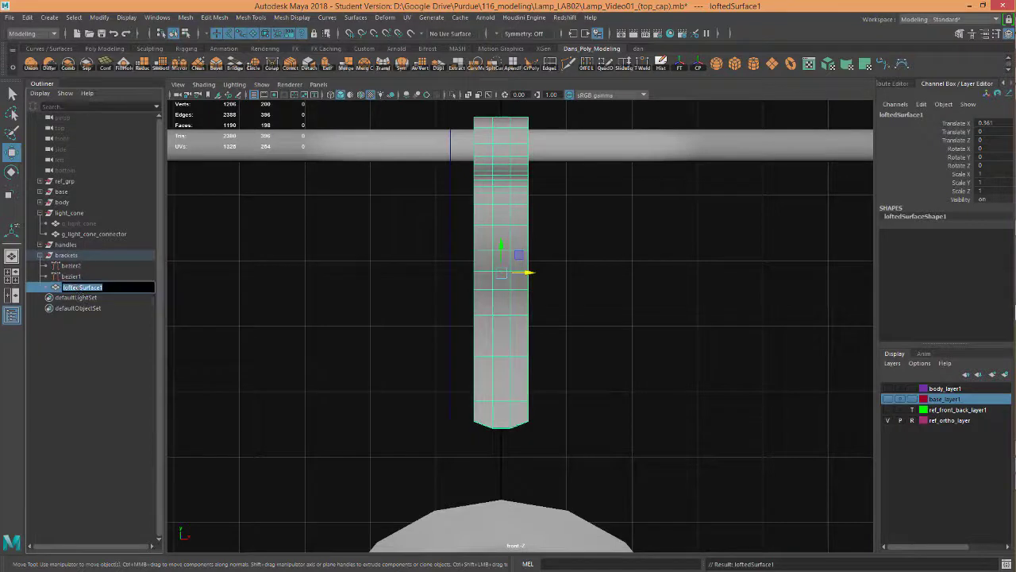
{"action": "type", "text": "bracket_"}
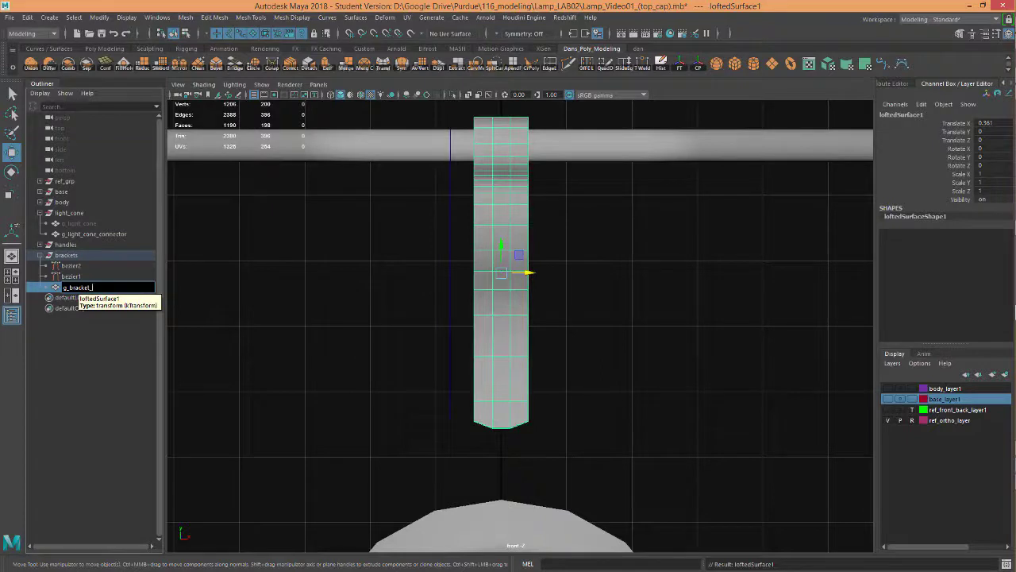
{"action": "type", "text": "f"}
{"action": "key", "text": "Return"}
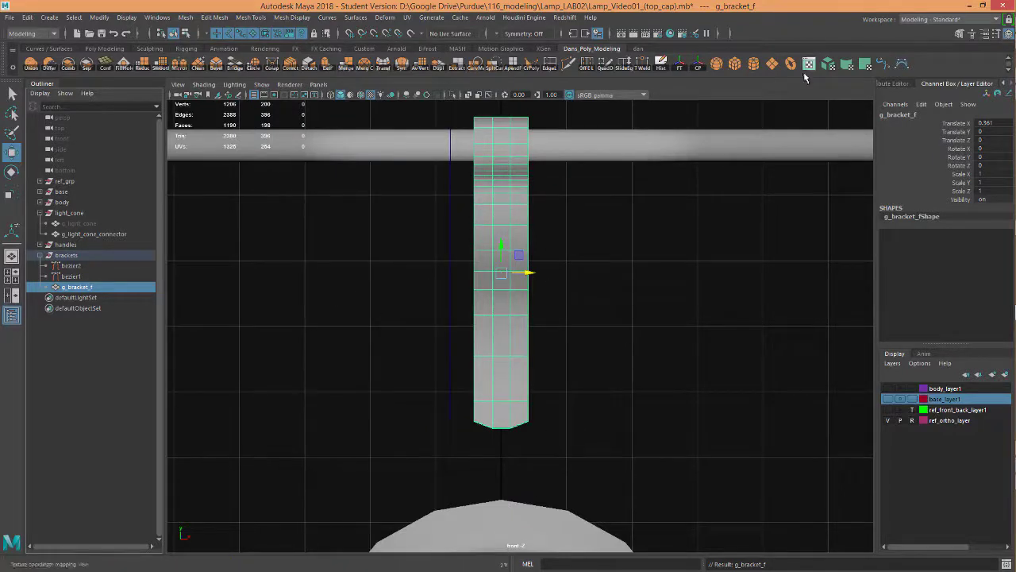
Open the UV Editor for the bracket and place it beside the viewport, framing the existing UV layout.
{"action": "left_click", "coordinate": [768, 70]}
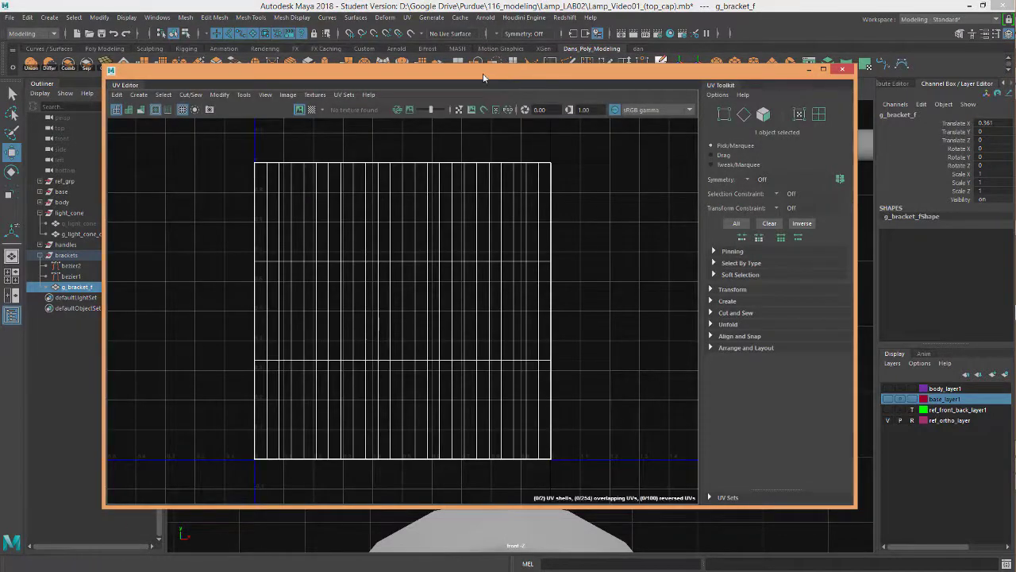
{"action": "left_click_drag", "start_coordinate": [483, 74], "coordinate": [718, 94]}
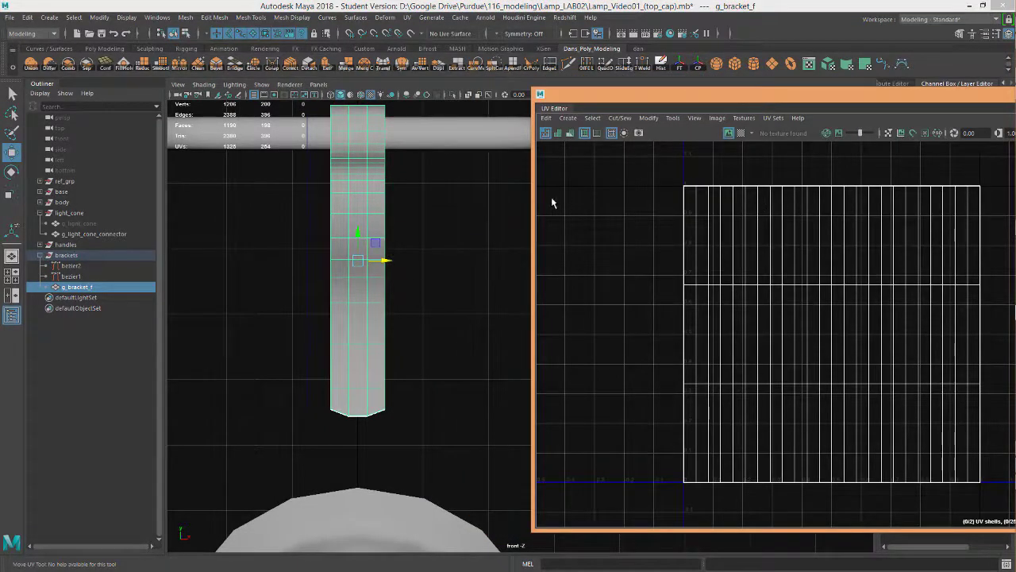
{"action": "left_click", "coordinate": [570, 134]}
{"action": "left_click", "coordinate": [570, 134]}
{"action": "left_click", "coordinate": [569, 132]}
{"action": "mouse_move", "coordinate": [799, 315]}
{"action": "right_mouse_down", "text": "alt"}
{"action": "mouse_move", "coordinate": [936, 302]}
{"action": "mouse_move", "coordinate": [676, 215]}
{"action": "right_mouse_up", "text": "alt"}
{"action": "left_click", "coordinate": [570, 132]}
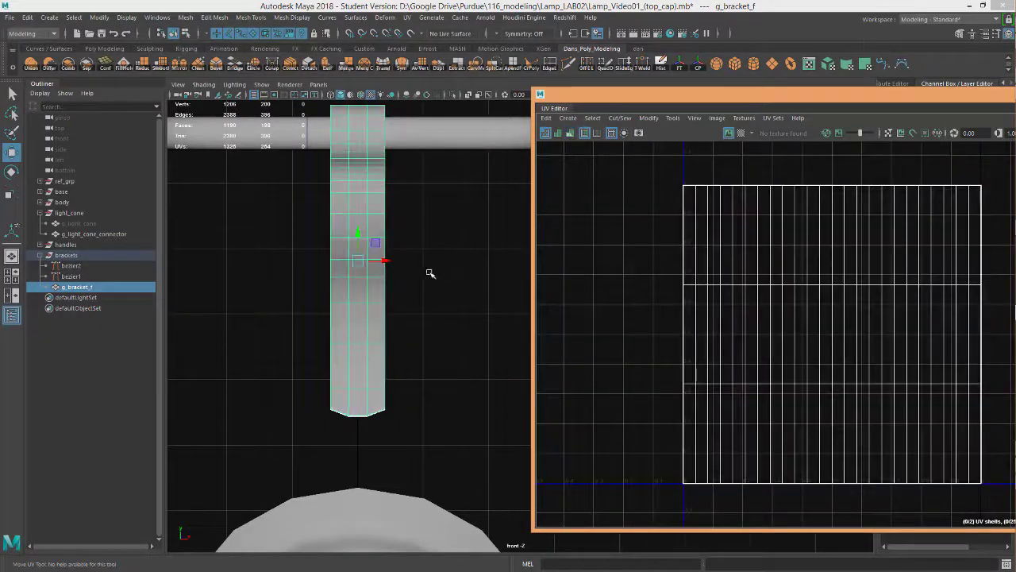
Select all faces of the bracket in the perspective view and apply a planar UV projection of its side profile.
{"action": "key", "text": "space"}
{"action": "left_click_drag", "start_coordinate": [375, 301], "coordinate": [376, 271]}
{"action": "left_click_drag", "start_coordinate": [439, 317], "coordinate": [421, 354], "text": "alt"}
{"action": "middle_click_drag", "start_coordinate": [420, 354], "coordinate": [328, 359], "text": "alt"}
{"action": "right_click_drag", "start_coordinate": [375, 334], "coordinate": [379, 282]}
{"action": "double_click", "coordinate": [382, 305]}
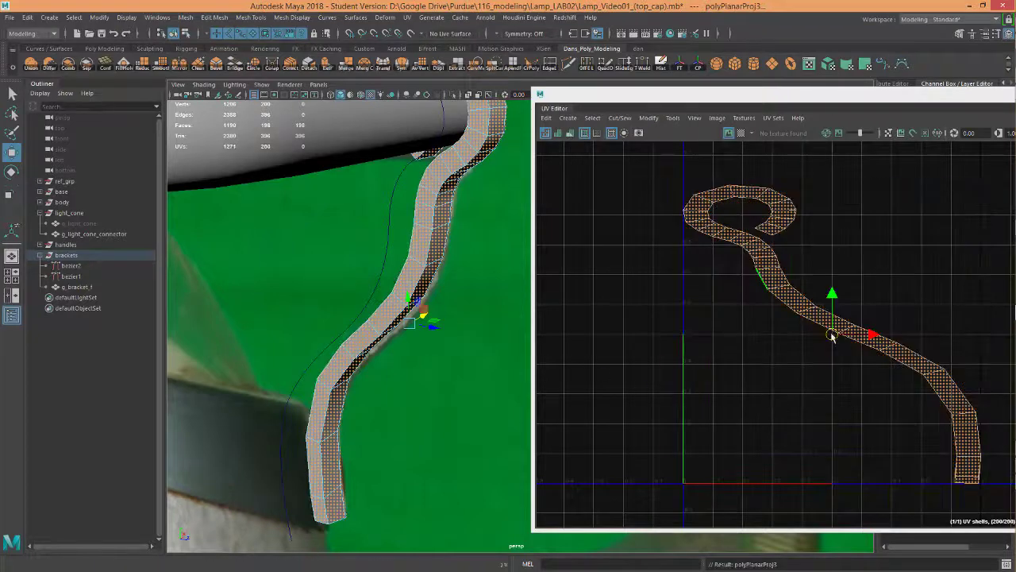
Switch the bracket to edge selection and select the two long edge loops bordering the strap's inner face.
{"action": "middle_click_drag", "start_coordinate": [793, 397], "coordinate": [665, 341], "text": "alt"}
{"action": "middle_click", "coordinate": [390, 293]}
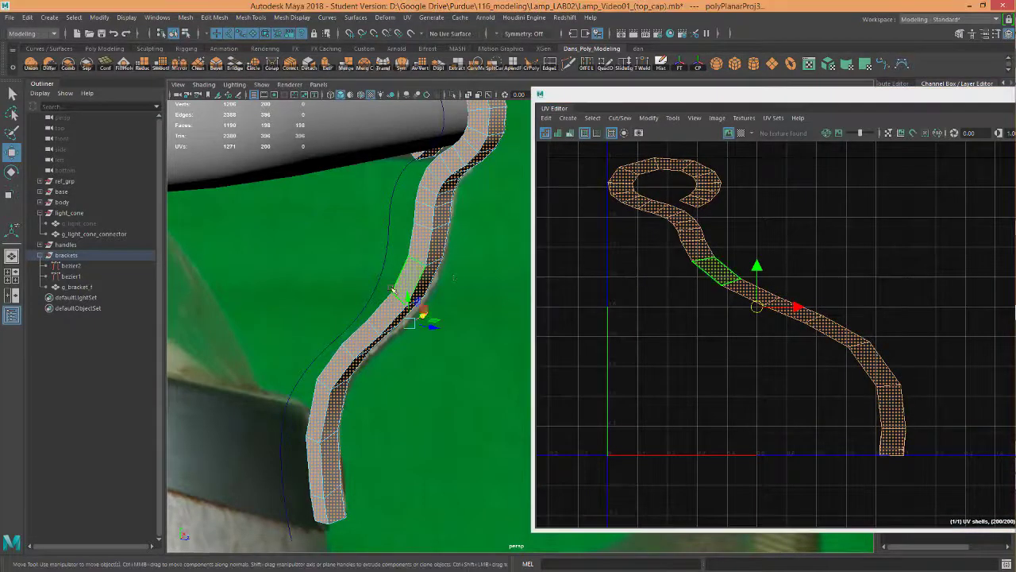
{"action": "left_click_drag", "start_coordinate": [447, 290], "coordinate": [419, 337], "text": "alt"}
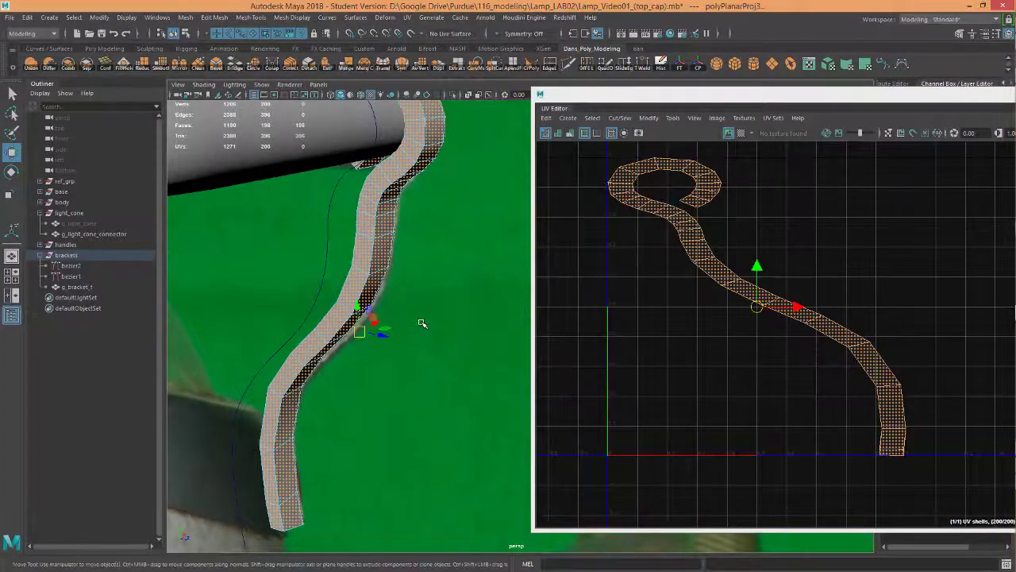
{"action": "middle_click_drag", "start_coordinate": [422, 323], "coordinate": [449, 224], "text": "alt"}
{"action": "right_click", "coordinate": [392, 316]}
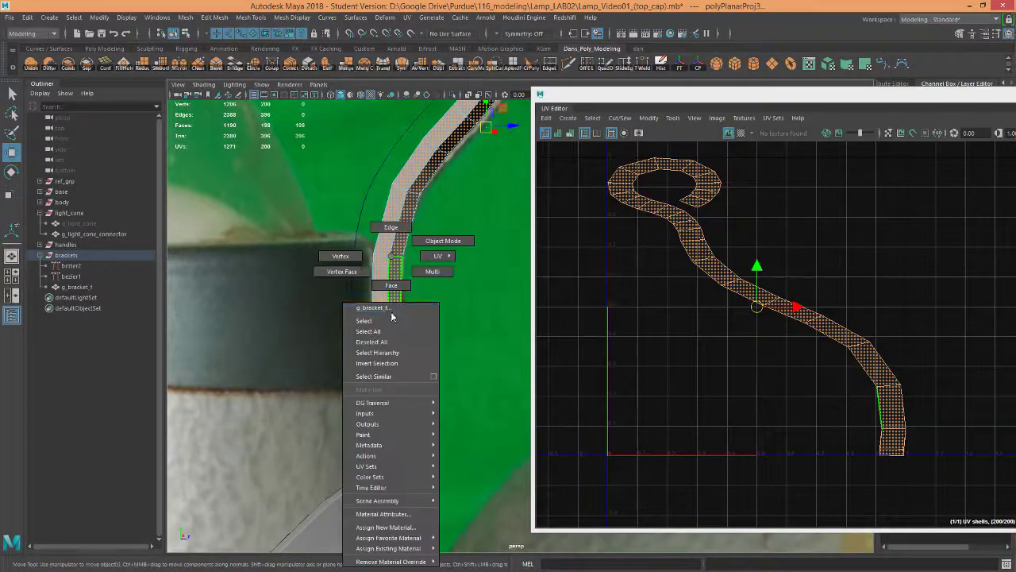
{"action": "right_click_drag", "start_coordinate": [391, 316], "coordinate": [391, 227]}
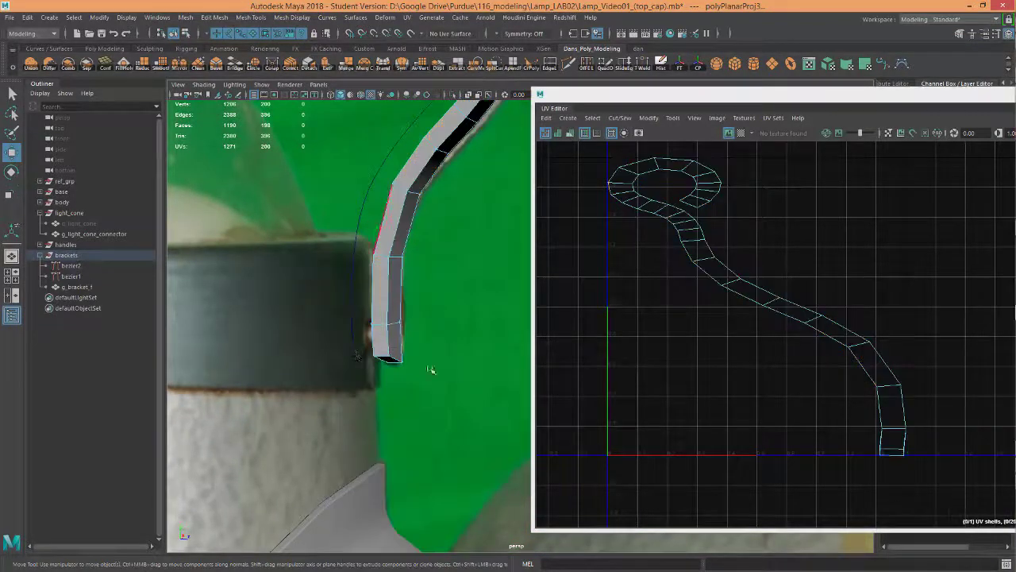
{"action": "double_click", "coordinate": [371, 348]}
{"action": "double_click", "coordinate": [384, 363], "text": "shift"}
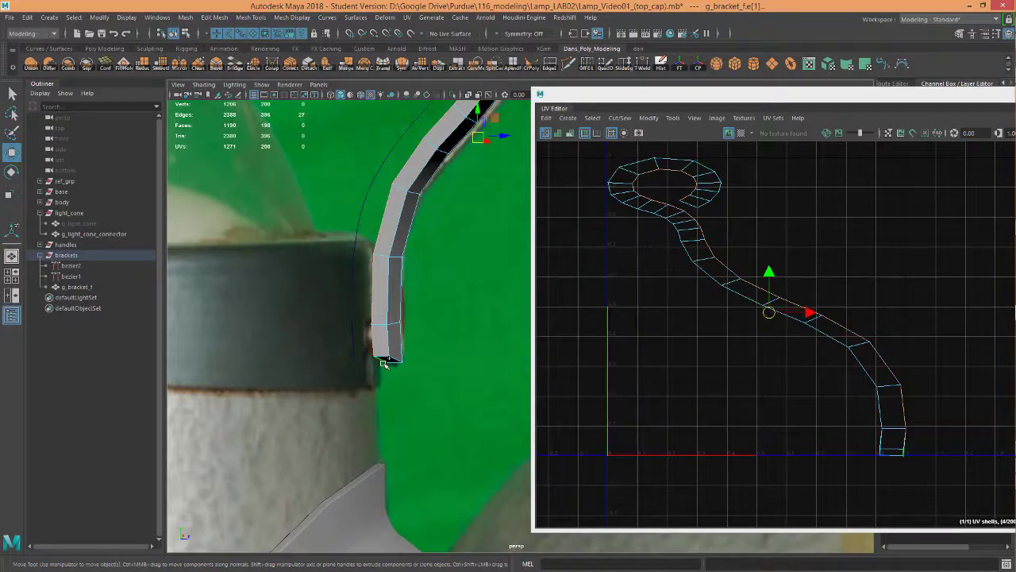
Add edges at the strap's lower tip and curled upper end to the seam selection.
{"action": "mouse_move", "coordinate": [410, 383]}
{"action": "left_mouse_down", "text": "alt"}
{"action": "mouse_move", "coordinate": [302, 386]}
{"action": "mouse_move", "coordinate": [302, 368]}
{"action": "mouse_move", "coordinate": [366, 332]}
{"action": "mouse_move", "coordinate": [330, 335]}
{"action": "mouse_move", "coordinate": [436, 360]}
{"action": "left_mouse_up", "text": "alt"}
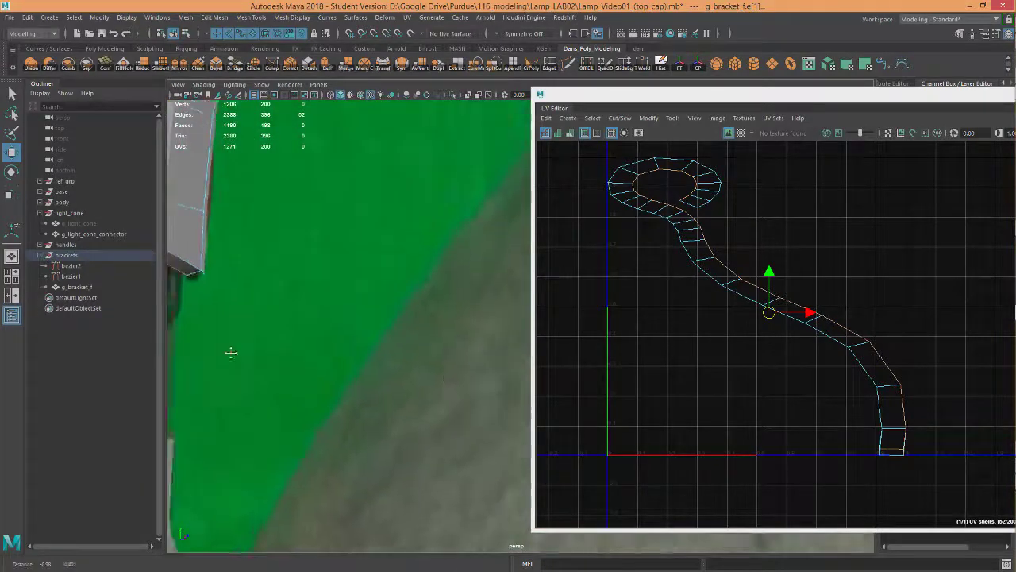
{"action": "left_click_drag", "start_coordinate": [229, 352], "coordinate": [295, 312], "text": "alt"}
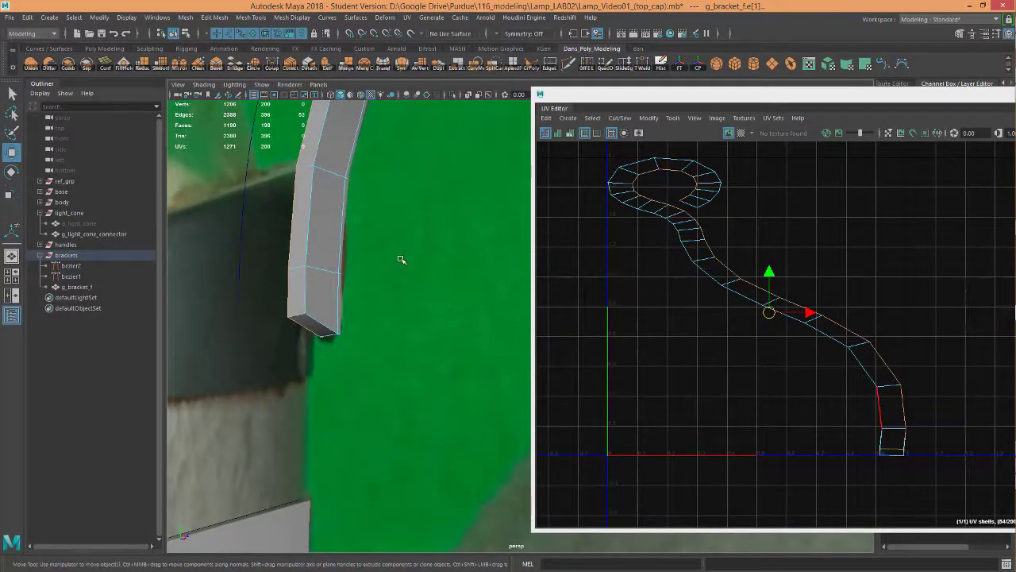
{"action": "right_click_drag", "start_coordinate": [401, 260], "coordinate": [386, 188], "text": "alt"}
{"action": "middle_click_drag", "start_coordinate": [386, 188], "coordinate": [281, 476], "text": "alt"}
{"action": "left_click_drag", "start_coordinate": [388, 399], "coordinate": [426, 322], "text": "alt"}
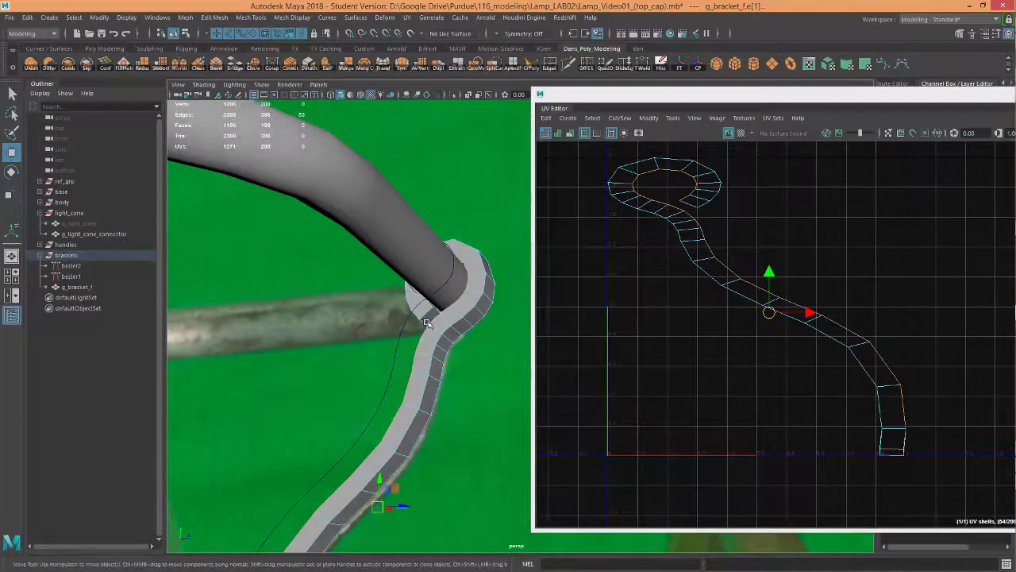
{"action": "right_click_drag", "start_coordinate": [435, 316], "coordinate": [500, 315], "text": "alt"}
{"action": "right_click_drag", "start_coordinate": [329, 315], "coordinate": [397, 309], "text": "alt"}
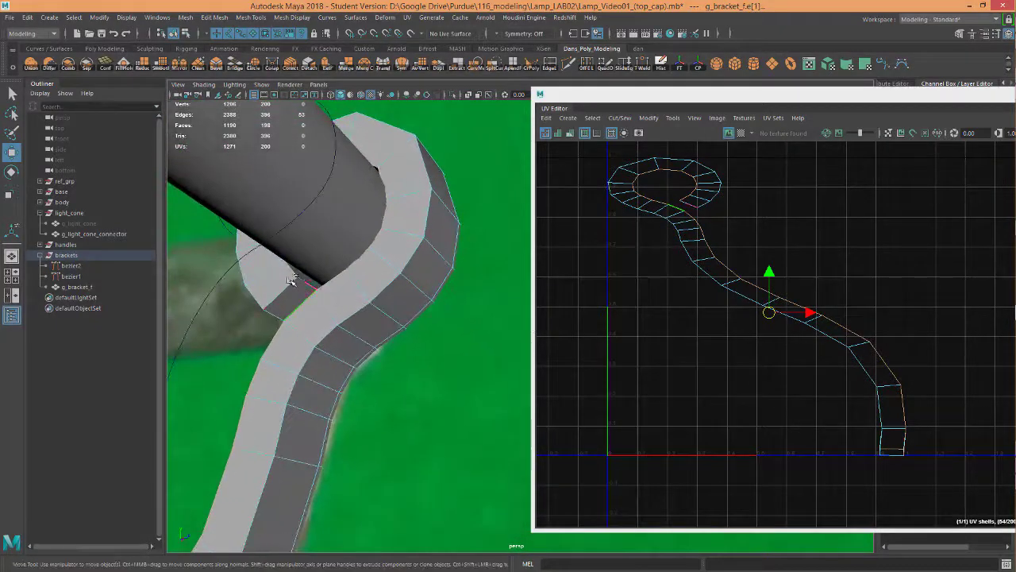
{"action": "left_click_drag", "start_coordinate": [401, 341], "coordinate": [273, 362], "text": "alt"}
{"action": "left_click_drag", "start_coordinate": [261, 440], "coordinate": [367, 338], "text": "alt"}
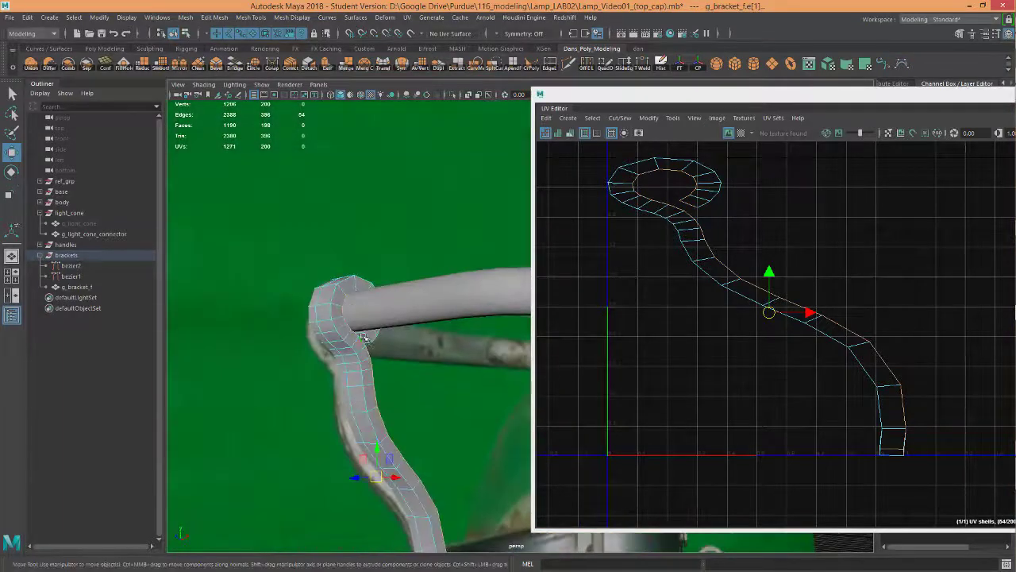
{"action": "key", "text": "f"}
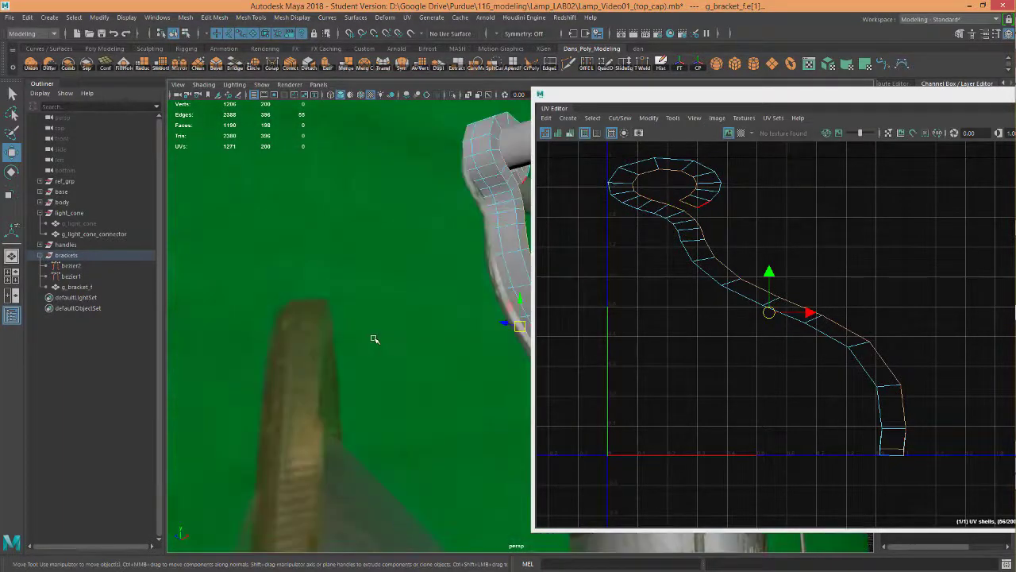
Move and narrow the UV Editor to uncover the bracket, and hide ref_ortho_layer.
{"action": "left_click_drag", "start_coordinate": [923, 99], "coordinate": [398, 100]}
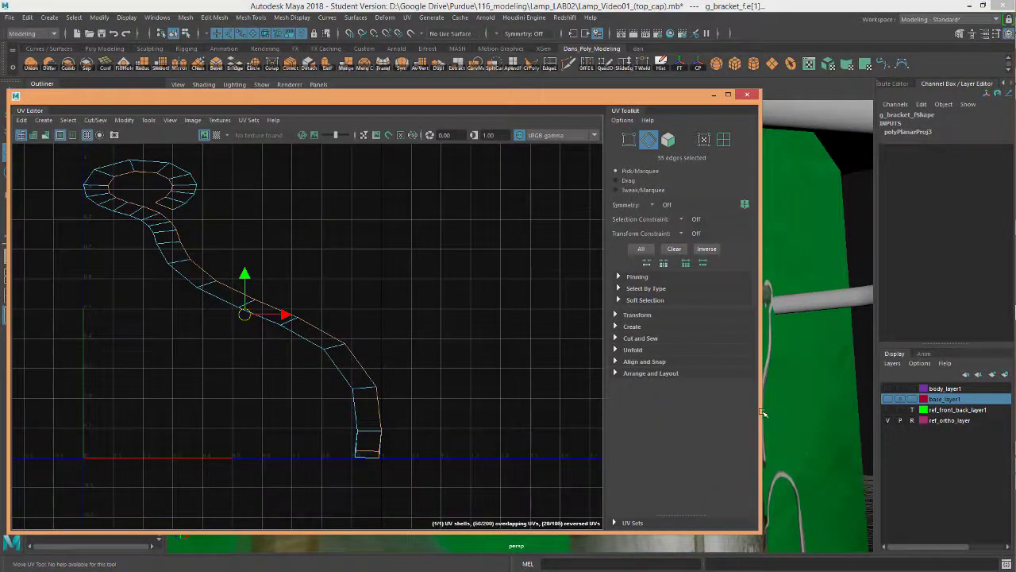
{"action": "left_click_drag", "start_coordinate": [762, 413], "coordinate": [443, 413]}
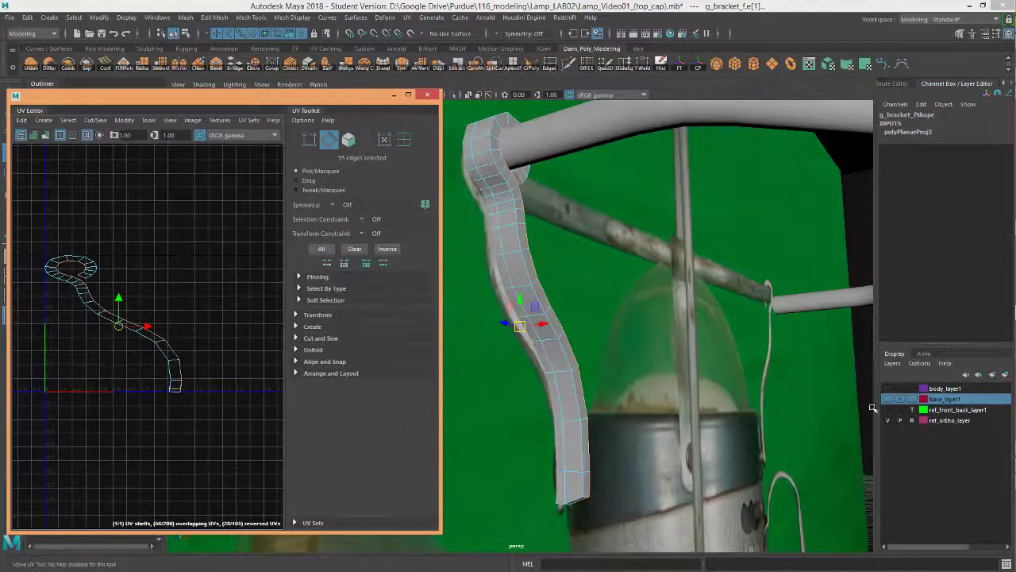
{"action": "left_click", "coordinate": [888, 420]}
Complete the seam selection with the remaining edges at the strap's curled end and lower tip.
{"action": "left_click_drag", "start_coordinate": [696, 401], "coordinate": [592, 388], "text": "alt"}
{"action": "middle_click_drag", "start_coordinate": [574, 288], "coordinate": [691, 382], "text": "alt"}
{"action": "right_click_drag", "start_coordinate": [692, 382], "coordinate": [883, 338], "text": "alt"}
{"action": "left_click_drag", "start_coordinate": [647, 312], "coordinate": [686, 248], "text": "alt"}
{"action": "left_click", "coordinate": [693, 229], "text": "shift"}
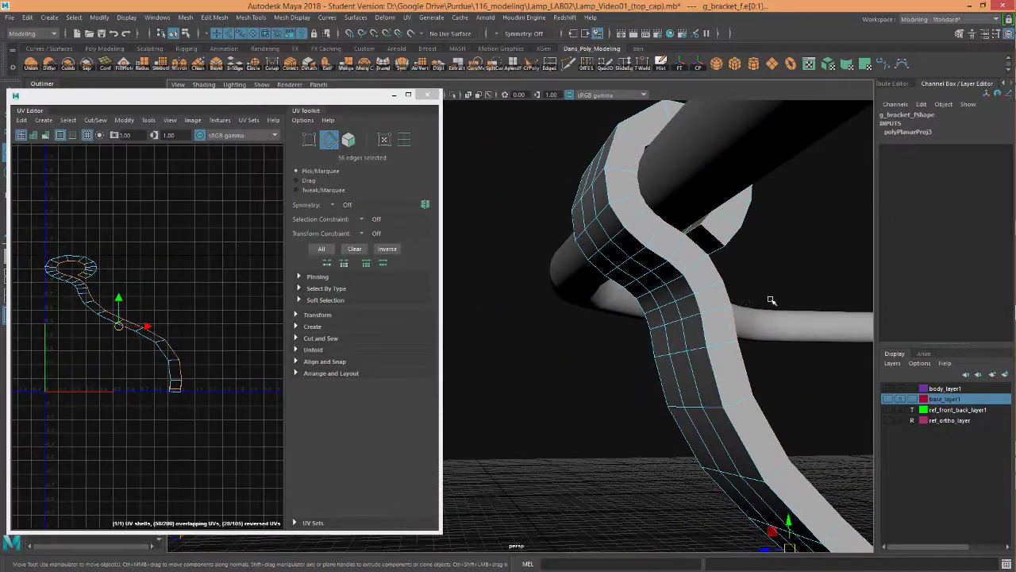
{"action": "left_click_drag", "start_coordinate": [773, 297], "coordinate": [677, 286], "text": "alt"}
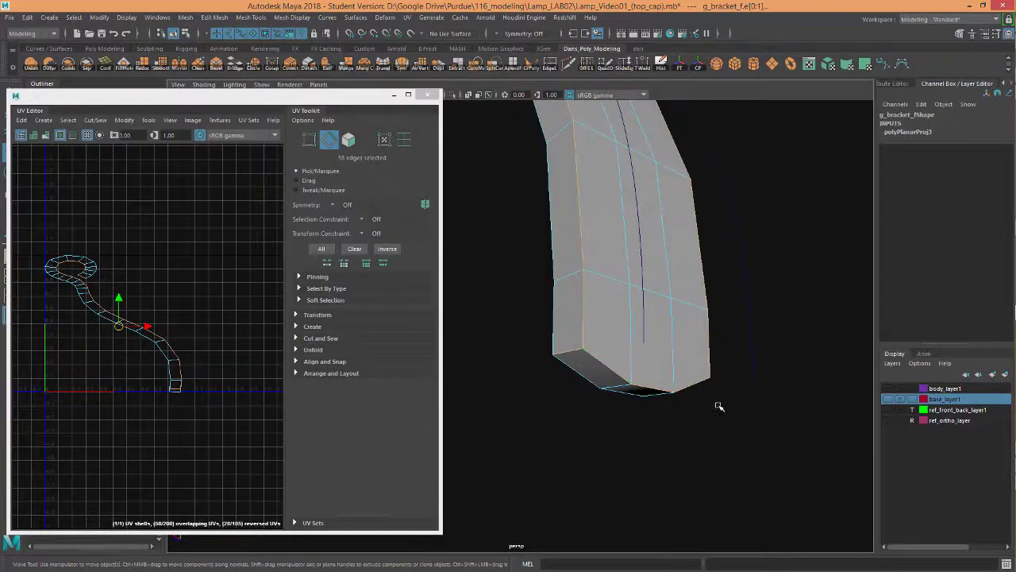
{"action": "left_click_drag", "start_coordinate": [719, 407], "coordinate": [718, 342], "text": "alt"}
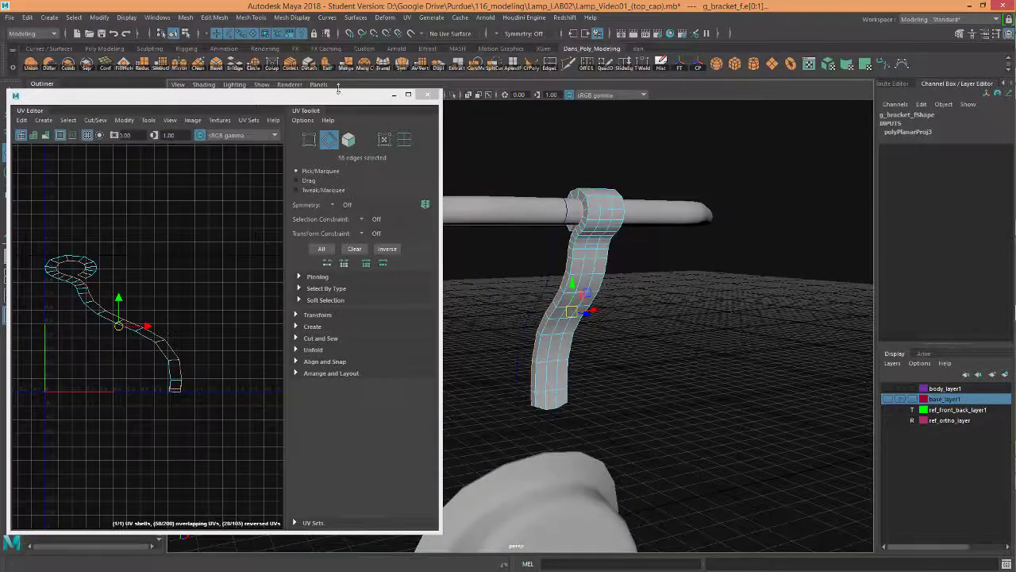
Cut the bracket's UVs along the selected seam edges.
{"action": "left_click_drag", "start_coordinate": [307, 102], "coordinate": [401, 84]}
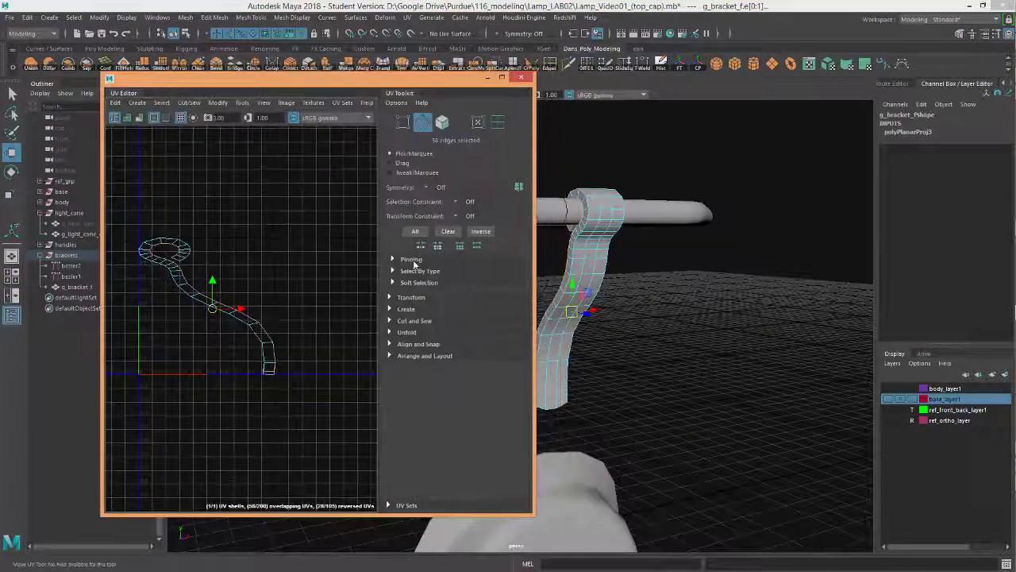
{"action": "left_click", "coordinate": [392, 321]}
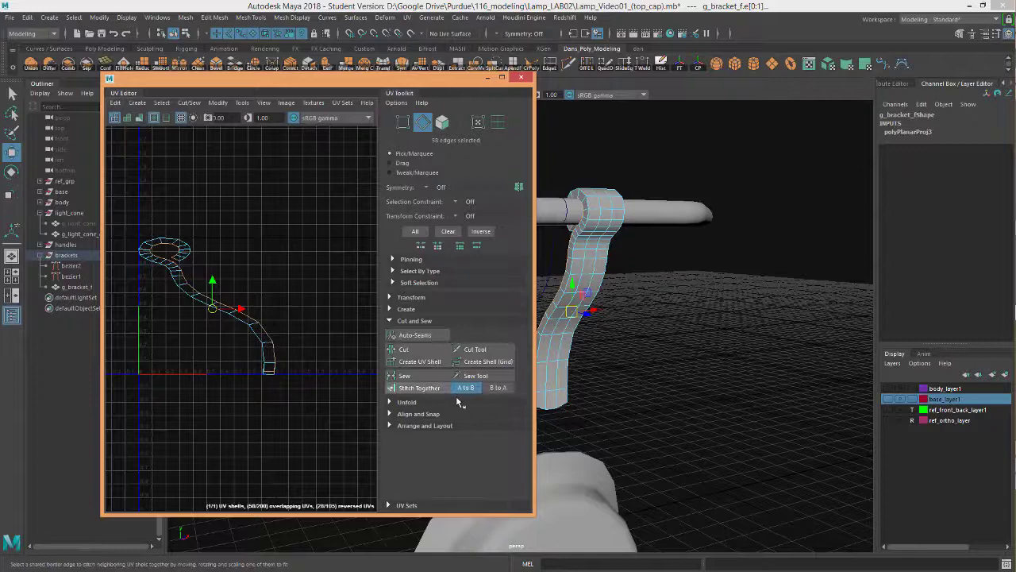
{"action": "left_click", "coordinate": [424, 352]}
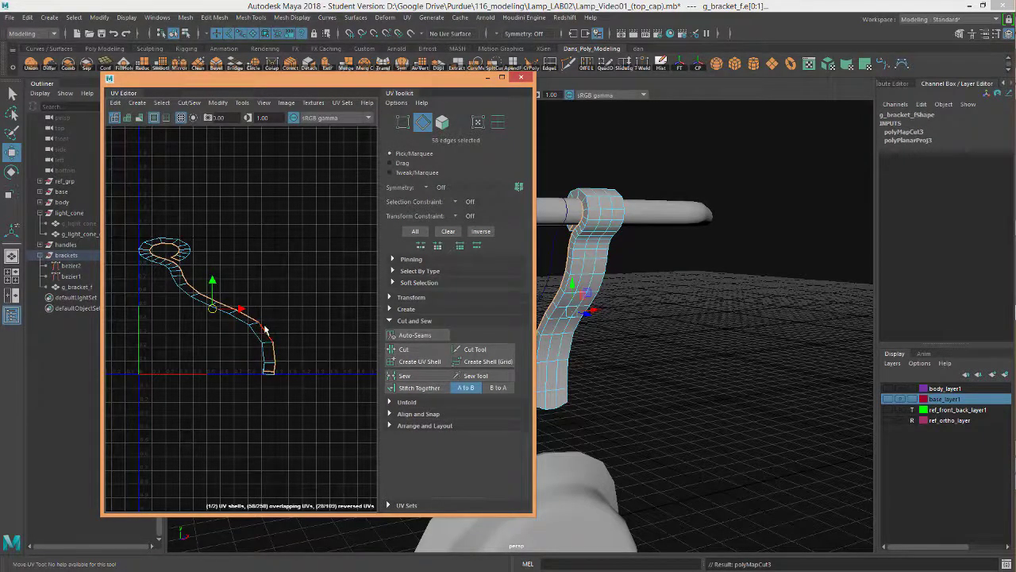
Select all faces of the bracket and unfold its UV shells.
{"action": "left_click_drag", "start_coordinate": [712, 309], "coordinate": [658, 273], "text": "alt"}
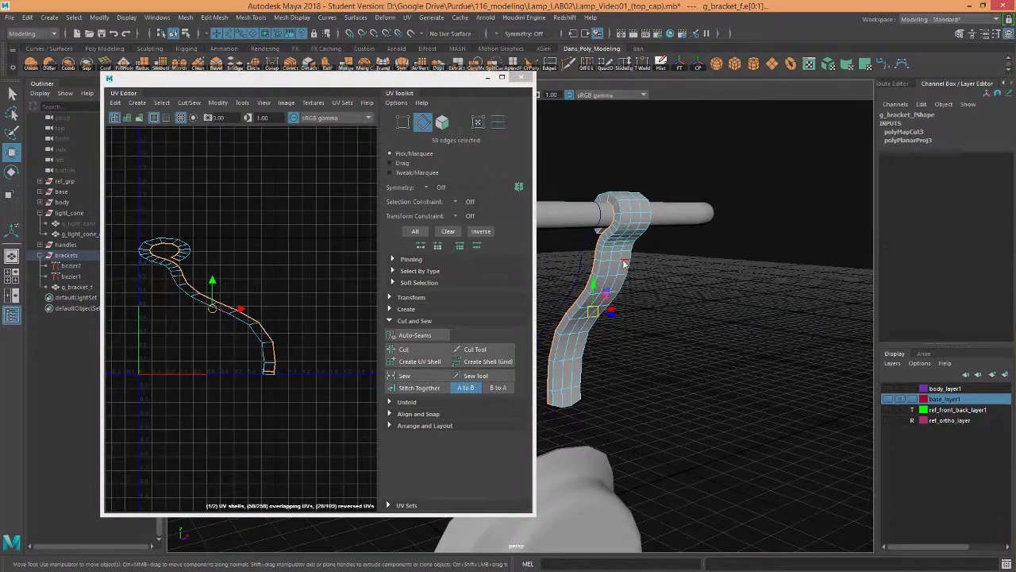
{"action": "right_click_drag", "start_coordinate": [625, 261], "coordinate": [624, 270]}
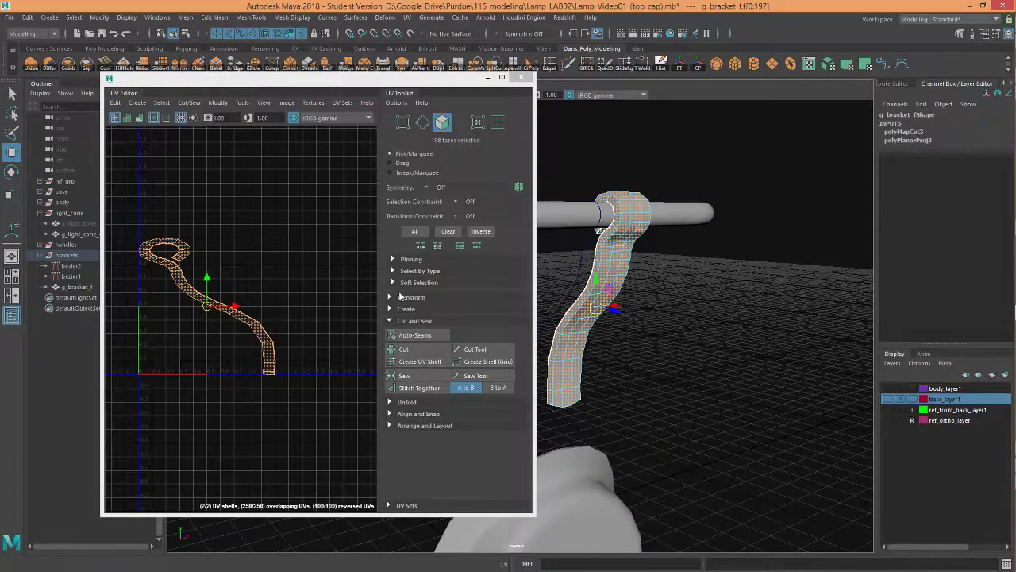
{"action": "left_click", "coordinate": [389, 320]}
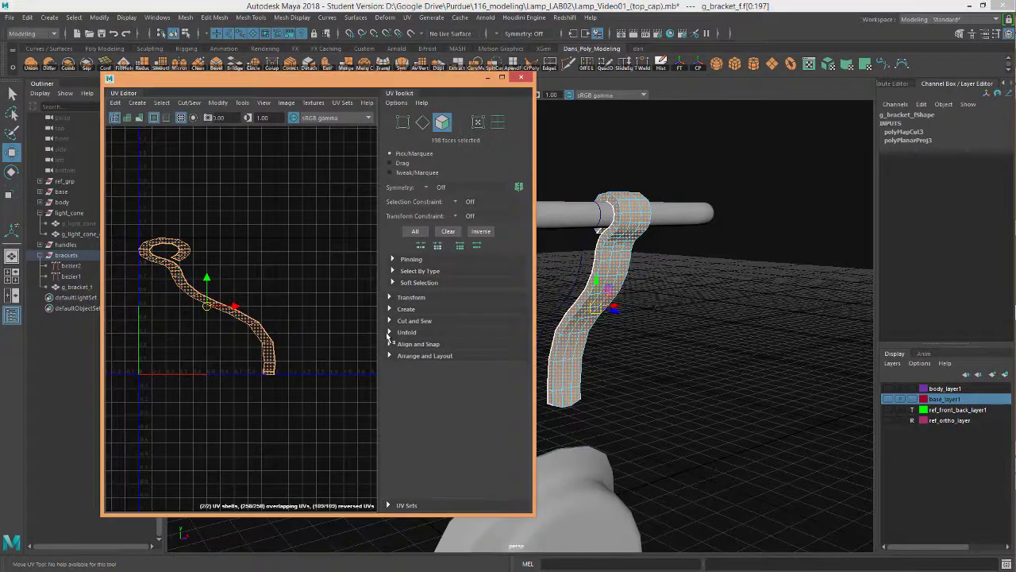
{"action": "left_click", "coordinate": [389, 332]}
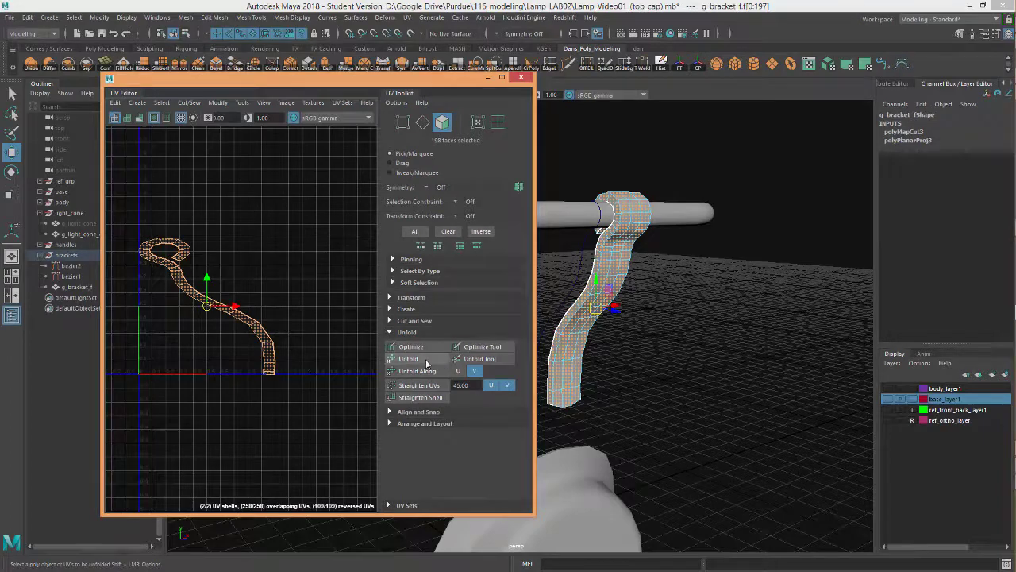
{"action": "left_click", "coordinate": [426, 362]}
Locate the tiny unfolded shell near the UV origin and select its faces.
{"action": "middle_click_drag", "start_coordinate": [172, 355], "coordinate": [259, 377], "text": "alt"}
{"action": "right_click_drag", "start_coordinate": [259, 378], "coordinate": [187, 366], "text": "alt"}
{"action": "middle_click_drag", "start_coordinate": [350, 381], "coordinate": [124, 362], "text": "alt"}
{"action": "right_click_drag", "start_coordinate": [256, 370], "coordinate": [520, 400], "text": "alt"}
{"action": "middle_click_drag", "start_coordinate": [310, 384], "coordinate": [118, 331], "text": "alt"}
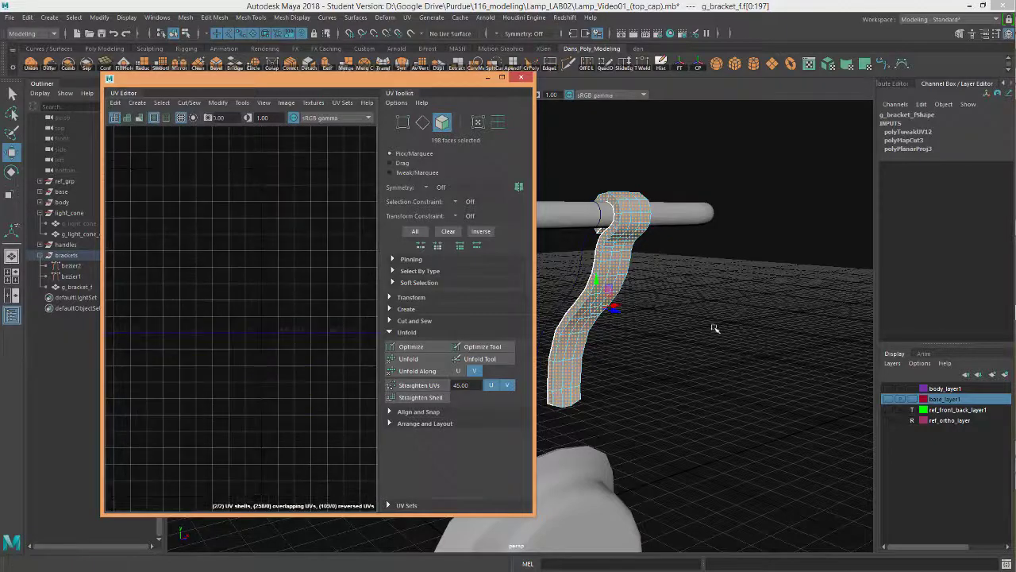
{"action": "left_click_drag", "start_coordinate": [713, 328], "coordinate": [697, 350], "text": "alt"}
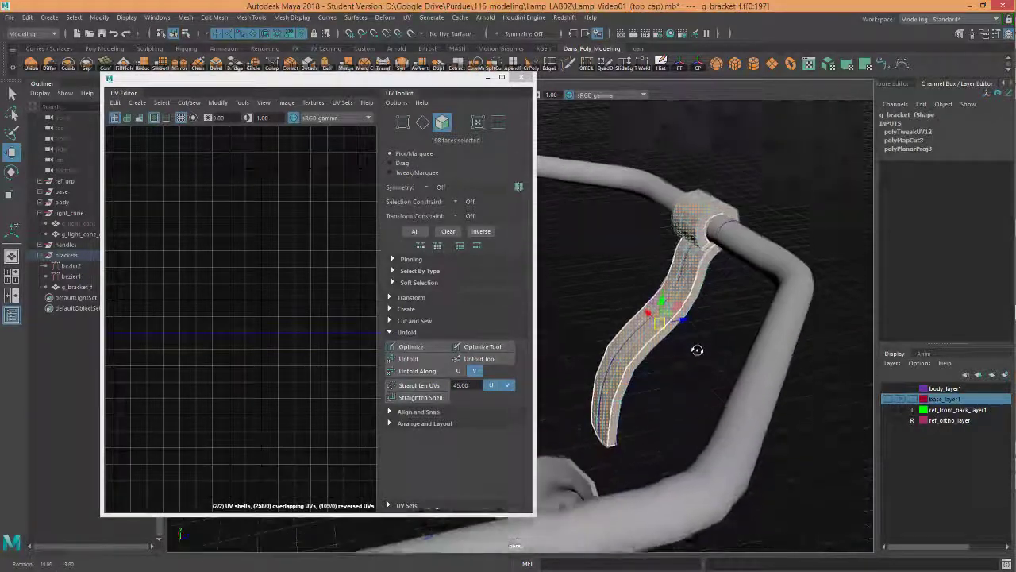
{"action": "middle_click_drag", "start_coordinate": [318, 361], "coordinate": [147, 398], "text": "alt"}
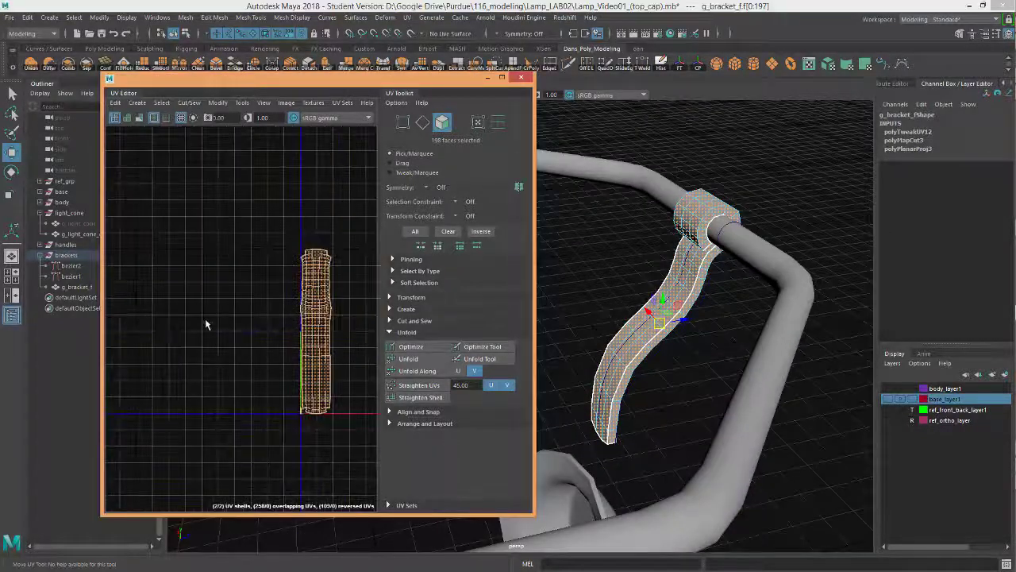
{"action": "right_click_drag", "start_coordinate": [238, 316], "coordinate": [341, 290], "text": "alt"}
{"action": "middle_click_drag", "start_coordinate": [188, 279], "coordinate": [124, 270], "text": "alt"}
{"action": "middle_click_drag", "start_coordinate": [325, 317], "coordinate": [247, 277], "text": "alt"}
{"action": "right_click_drag", "start_coordinate": [247, 278], "coordinate": [294, 274], "text": "alt"}
{"action": "middle_click_drag", "start_coordinate": [223, 373], "coordinate": [248, 267], "text": "alt"}
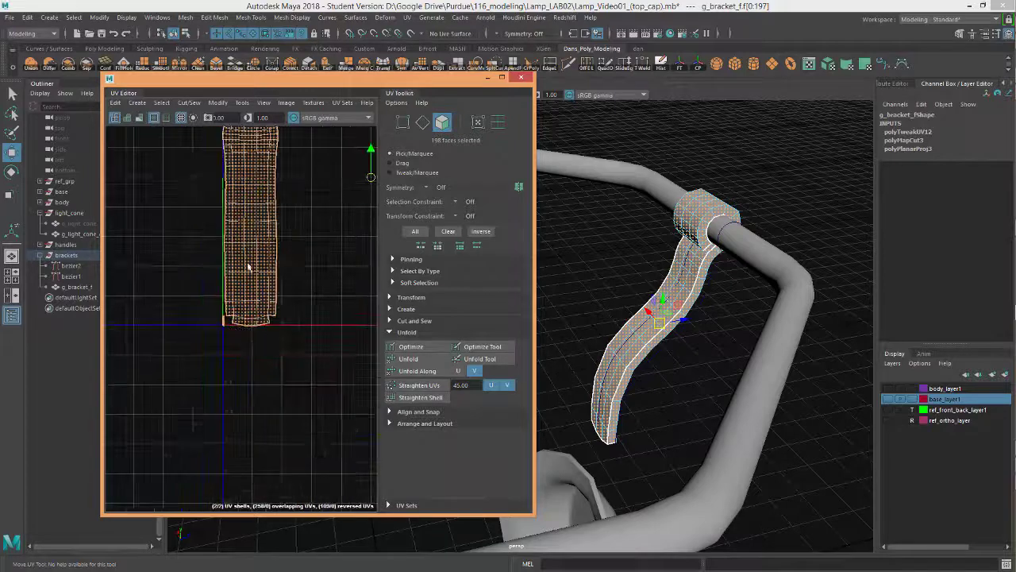
{"action": "right_click_drag", "start_coordinate": [248, 342], "coordinate": [397, 336], "text": "alt"}
{"action": "right_click_drag", "start_coordinate": [135, 310], "coordinate": [285, 289], "text": "alt"}
{"action": "middle_click_drag", "start_coordinate": [329, 235], "coordinate": [241, 272], "text": "alt"}
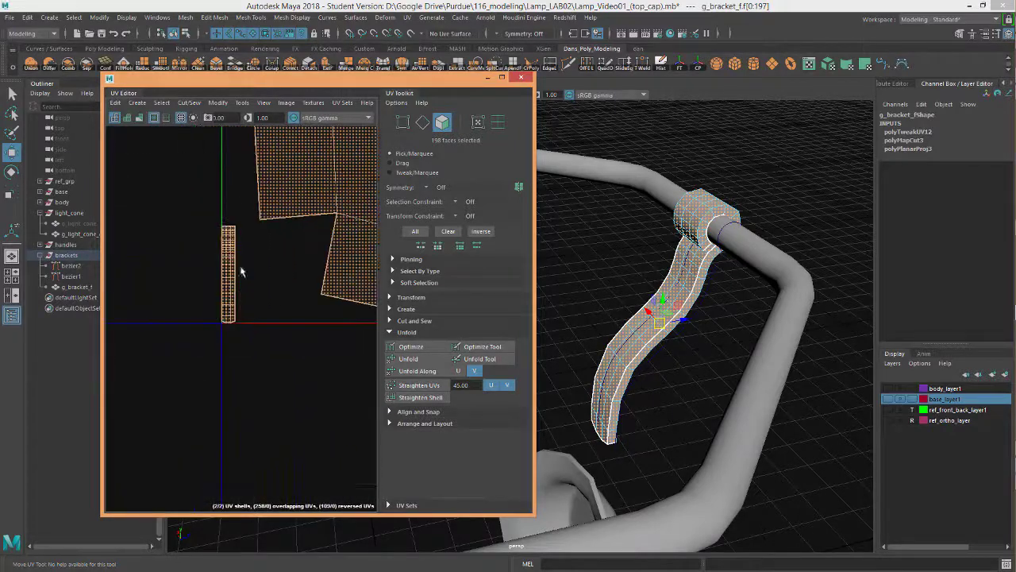
{"action": "left_click_drag", "start_coordinate": [243, 332], "coordinate": [199, 220]}
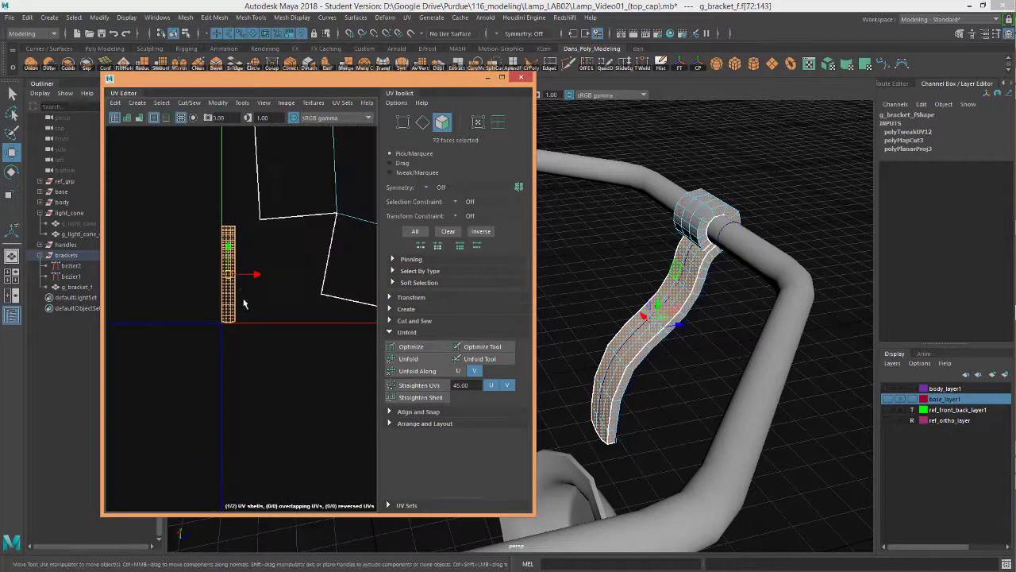
Examine the large unfolded shell along its full length and compare its scale with the tiny selected shell.
{"action": "middle_click_drag", "start_coordinate": [296, 373], "coordinate": [274, 416], "text": "alt"}
{"action": "right_click_drag", "start_coordinate": [219, 395], "coordinate": [40, 385], "text": "alt"}
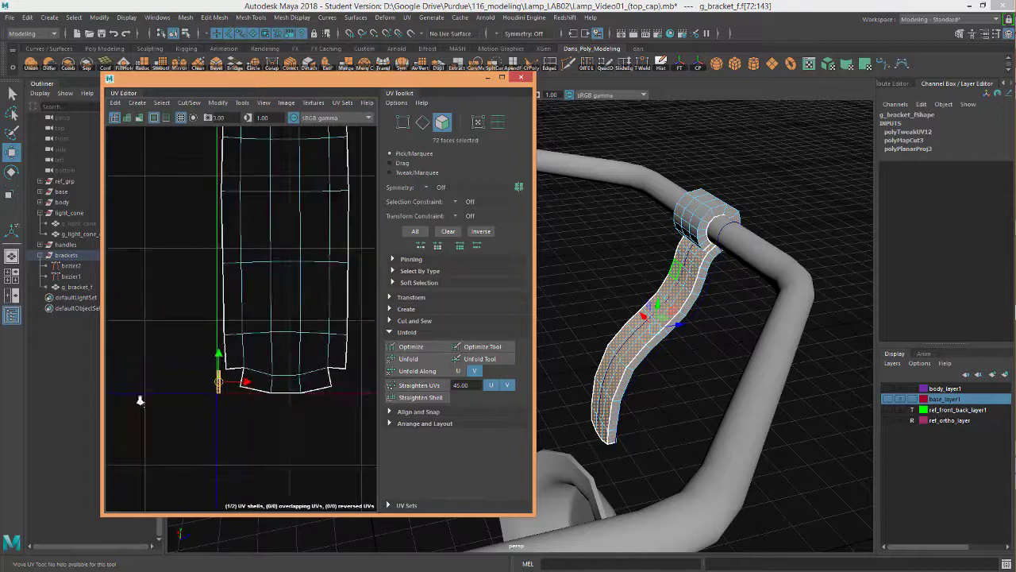
{"action": "right_click_drag", "start_coordinate": [138, 396], "coordinate": [107, 395], "text": "alt"}
{"action": "middle_click_drag", "start_coordinate": [270, 256], "coordinate": [288, 381], "text": "alt"}
{"action": "right_click_drag", "start_coordinate": [309, 369], "coordinate": [336, 339], "text": "alt"}
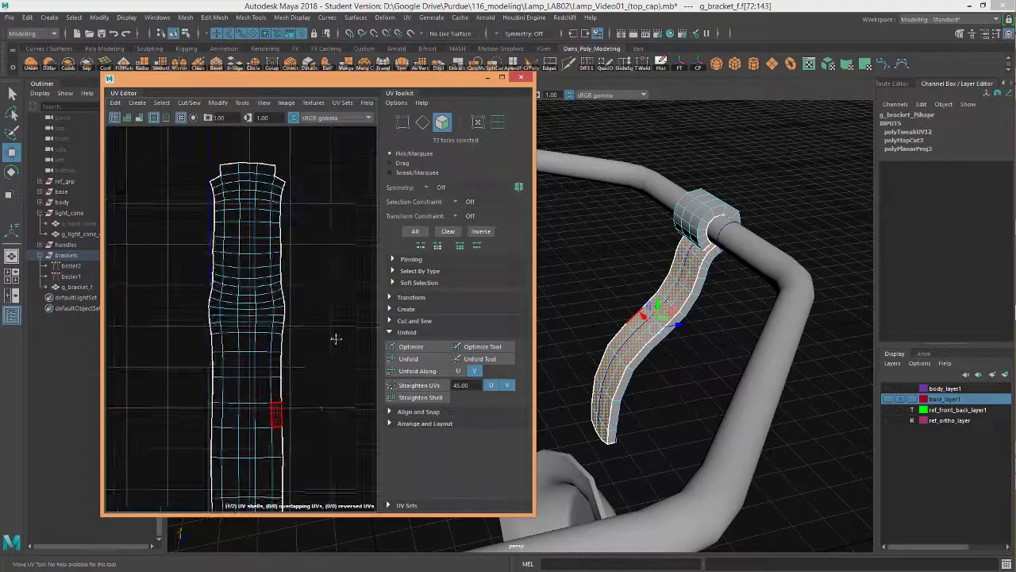
{"action": "middle_click_drag", "start_coordinate": [321, 455], "coordinate": [344, 375], "text": "alt"}
{"action": "right_click_drag", "start_coordinate": [344, 375], "coordinate": [286, 380], "text": "alt"}
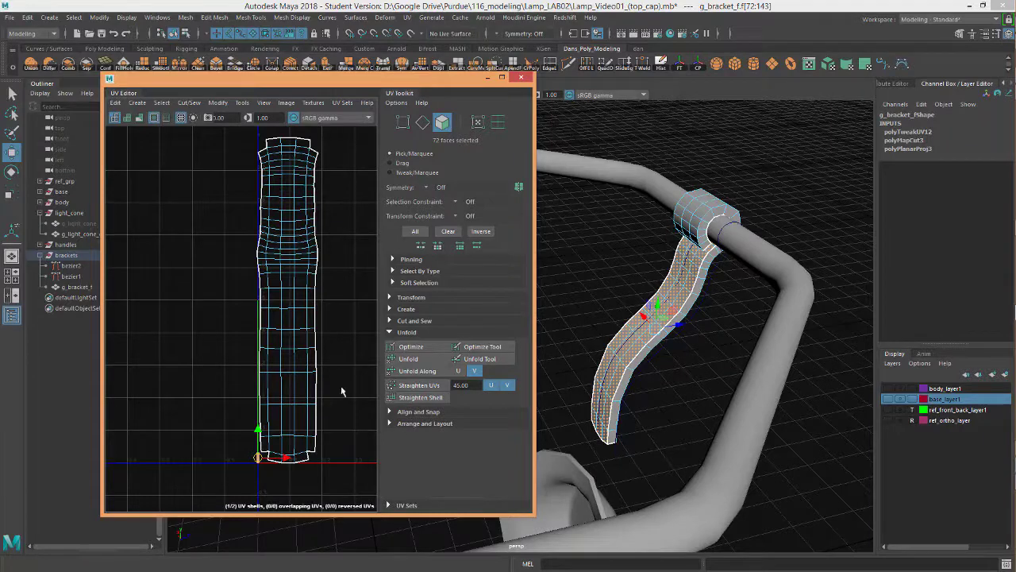
{"action": "mouse_move", "coordinate": [309, 414]}
{"action": "middle_mouse_down", "text": "alt"}
{"action": "mouse_move", "coordinate": [302, 349]}
{"action": "mouse_move", "coordinate": [290, 414]}
{"action": "middle_mouse_up", "text": "alt"}
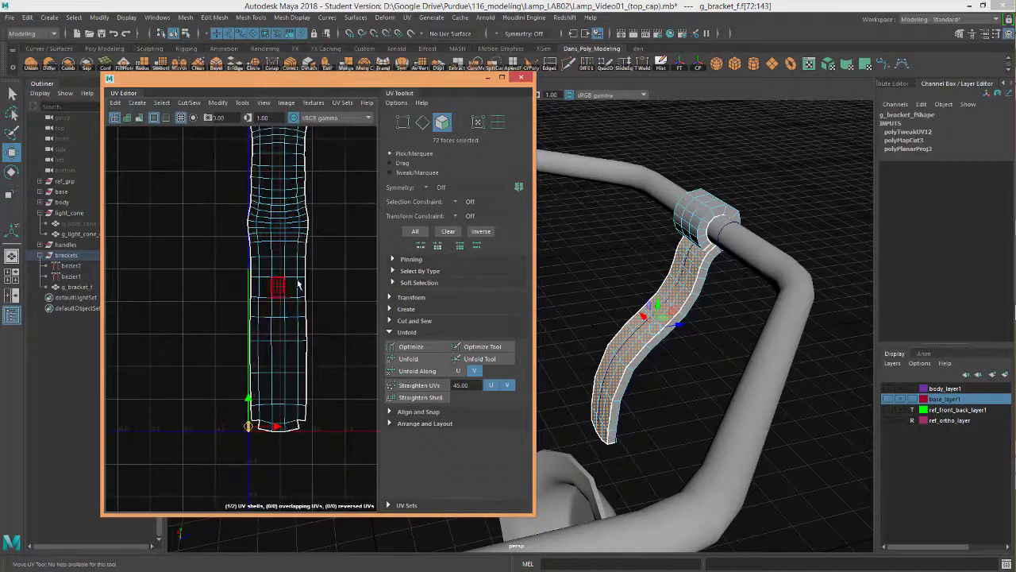
{"action": "right_click_drag", "start_coordinate": [345, 294], "coordinate": [287, 358], "text": "alt"}
{"action": "middle_click_drag", "start_coordinate": [288, 362], "coordinate": [303, 394], "text": "alt"}
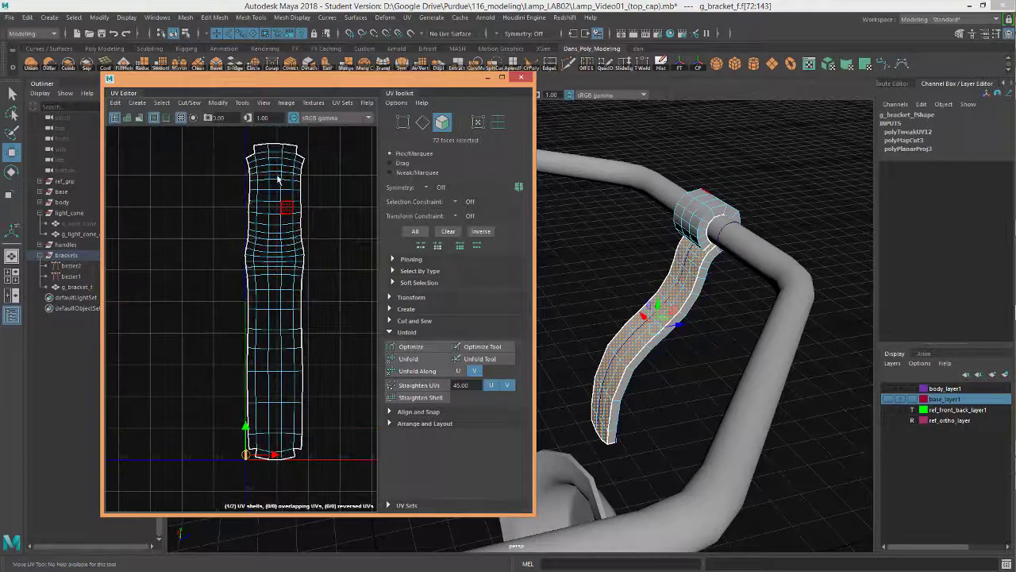
{"action": "middle_click_drag", "start_coordinate": [260, 426], "coordinate": [256, 361], "text": "alt"}
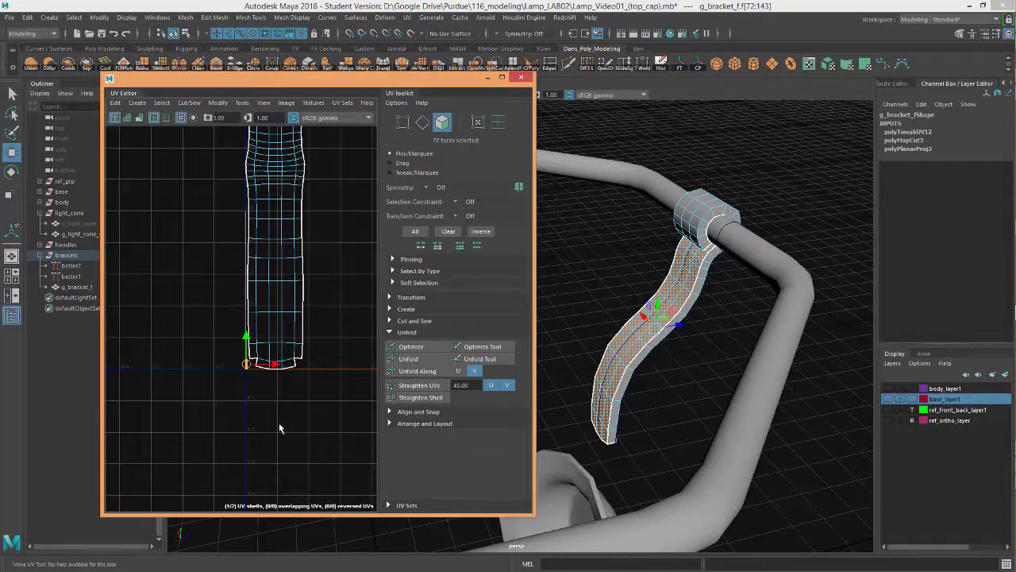
Select all faces of both bracket UV shells and lay the shells out side by side without overlap.
{"action": "right_click_drag", "start_coordinate": [260, 411], "coordinate": [365, 385], "text": "alt"}
{"action": "middle_click_drag", "start_coordinate": [294, 394], "coordinate": [286, 424], "text": "alt"}
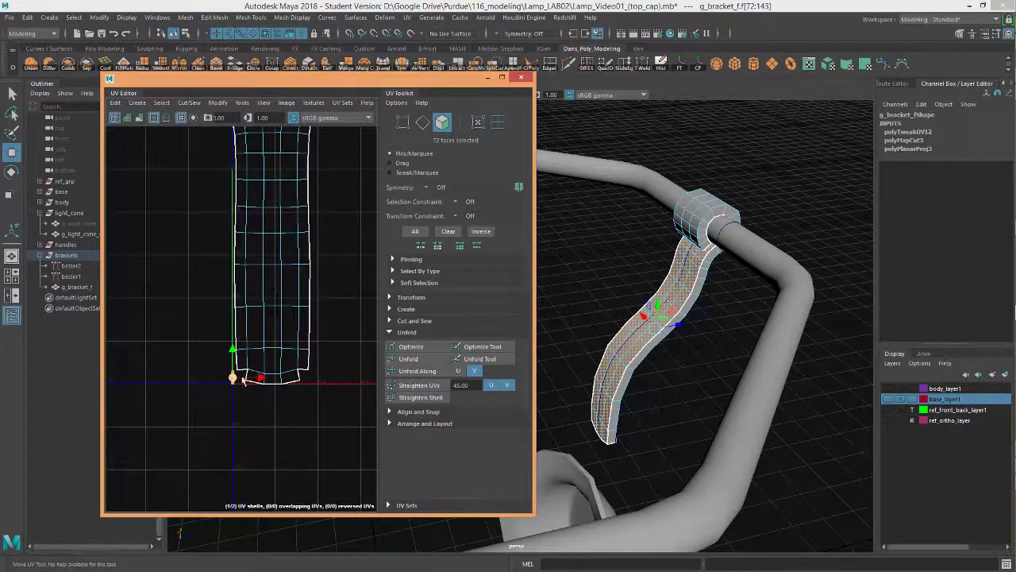
{"action": "scroll", "coordinate": [304, 401], "scroll_direction": "down", "scroll_amount": 5}
{"action": "left_click_drag", "start_coordinate": [324, 416], "coordinate": [254, 238]}
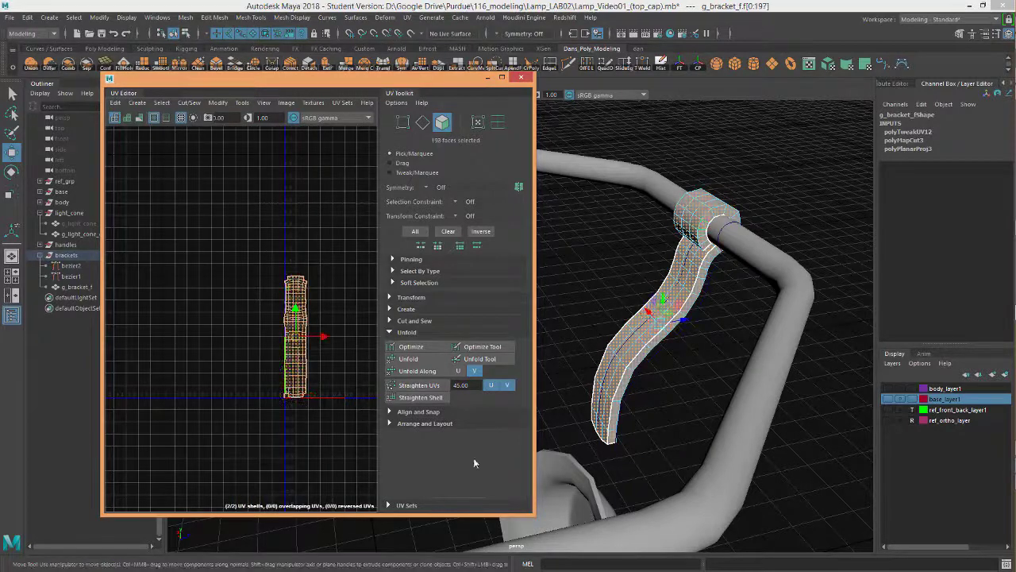
{"action": "left_click", "coordinate": [390, 423]}
{"action": "scroll", "coordinate": [394, 458], "scroll_direction": "down", "scroll_amount": 2}
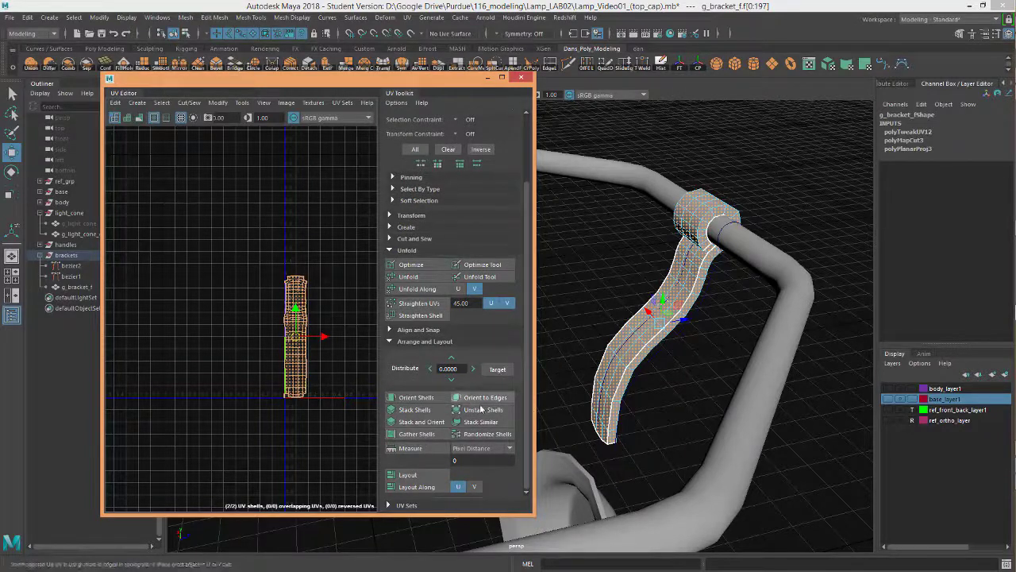
{"action": "left_click", "coordinate": [427, 435]}
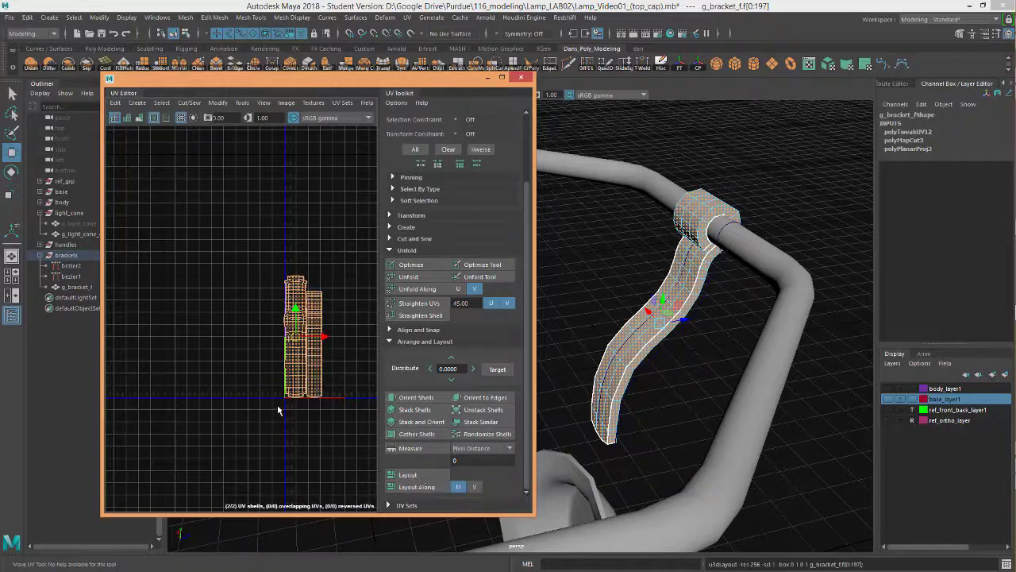
{"action": "key", "text": "f"}
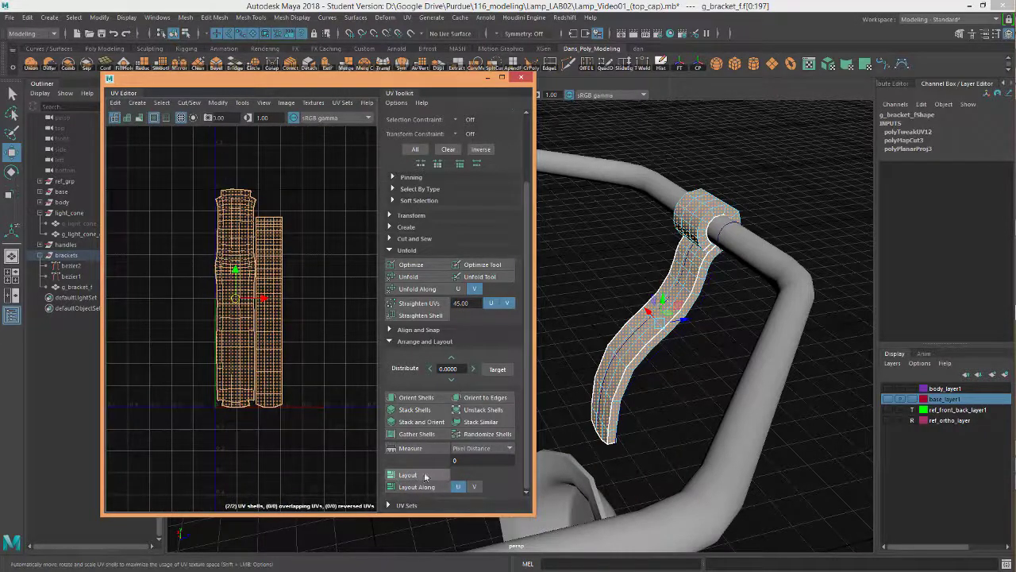
{"action": "left_click", "coordinate": [423, 476]}
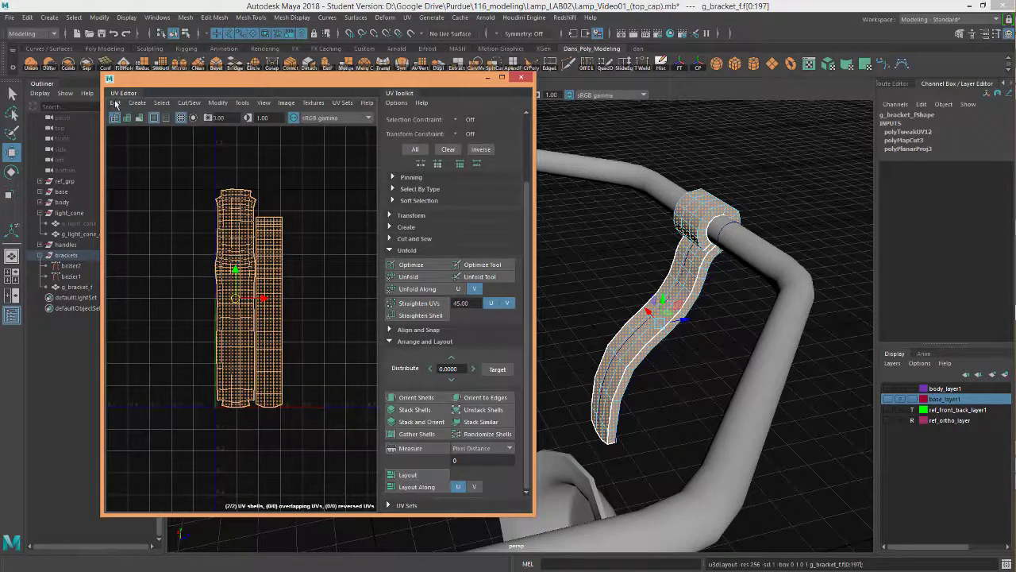
Review the Layout UVs options, including the packing, shell transform and layout settings, and close them without applying changes.
{"action": "left_click", "coordinate": [243, 104]}
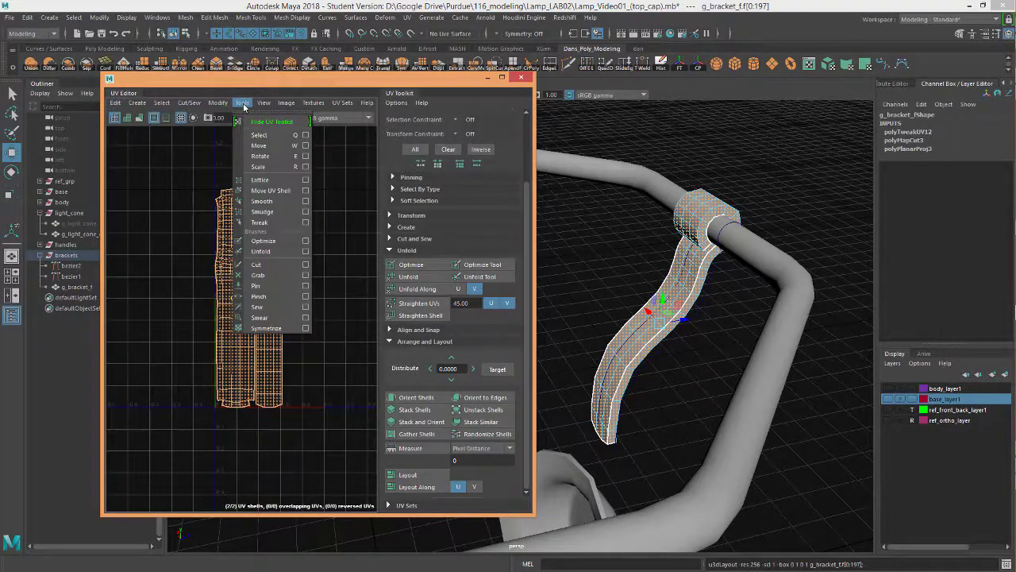
{"action": "mouse_move", "coordinate": [228, 106]}
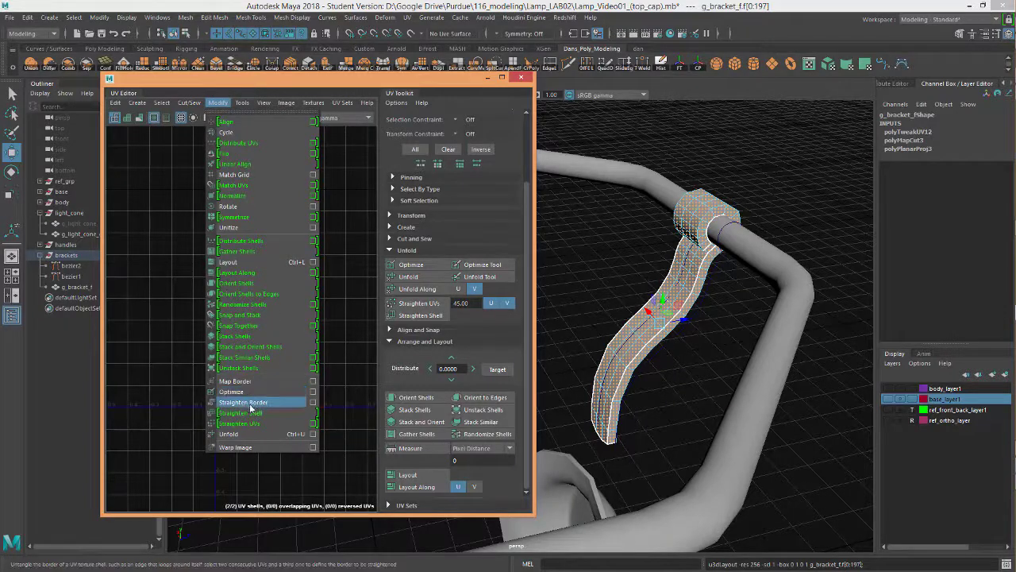
{"action": "left_click", "coordinate": [313, 262]}
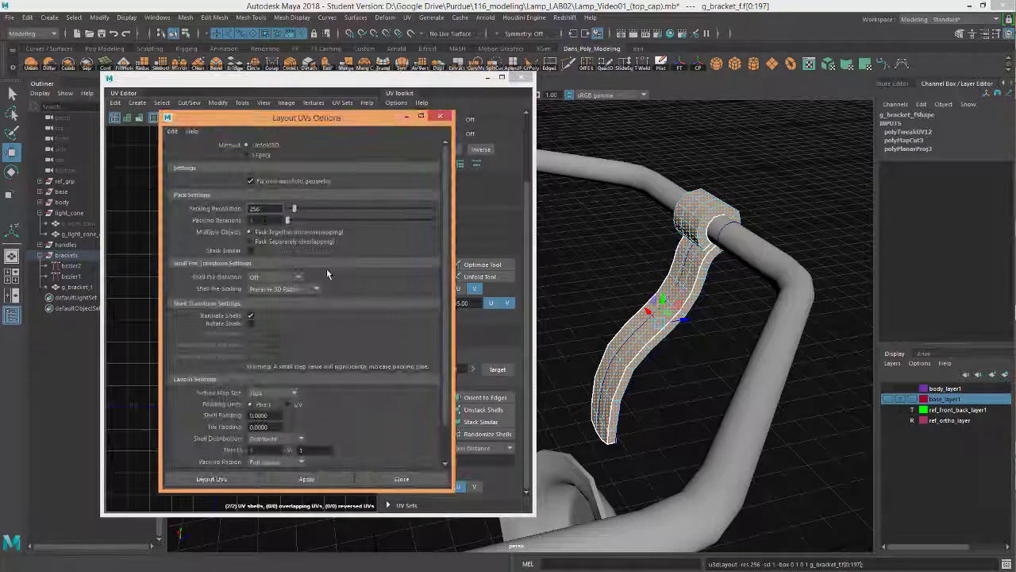
{"action": "scroll", "coordinate": [403, 280], "scroll_direction": "down", "scroll_amount": 2}
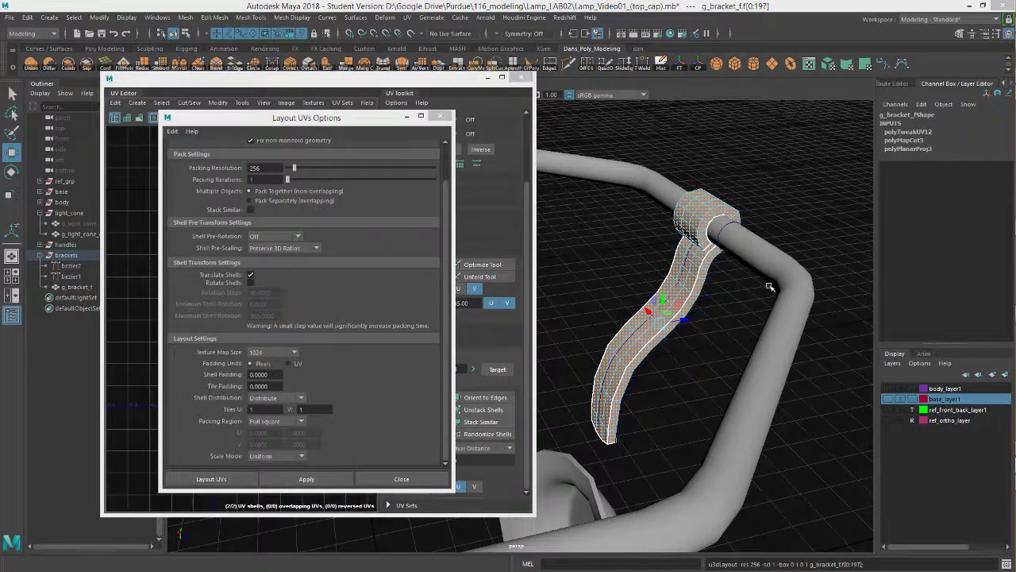
{"action": "left_click", "coordinate": [405, 479]}
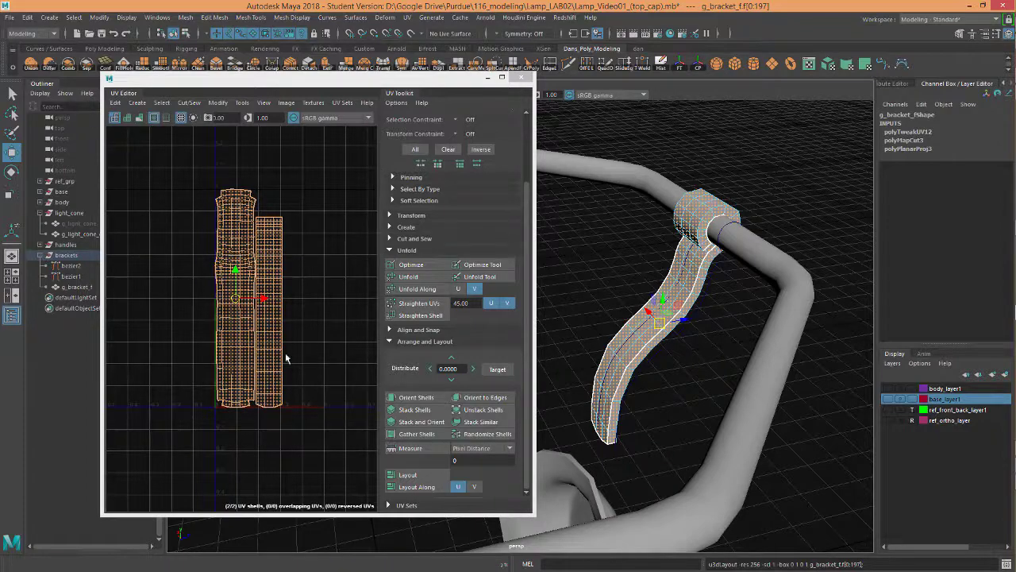
Move both bracket UV shells straight down below the UV origin and close the UV Editor.
{"action": "right_click_drag", "start_coordinate": [287, 361], "coordinate": [139, 357], "text": "alt"}
{"action": "middle_click_drag", "start_coordinate": [246, 372], "coordinate": [207, 327], "text": "alt"}
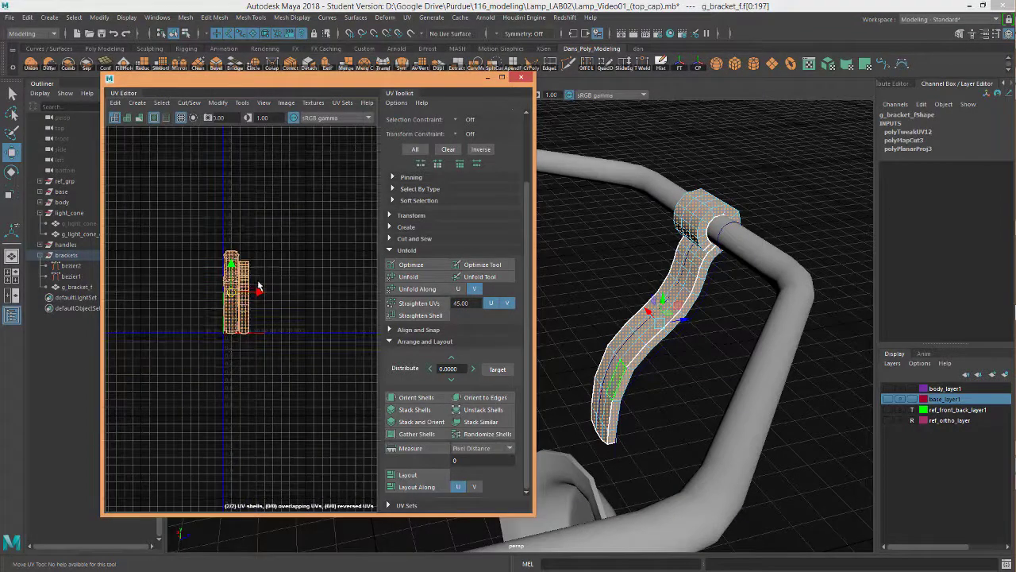
{"action": "left_click_drag", "start_coordinate": [233, 298], "coordinate": [233, 465]}
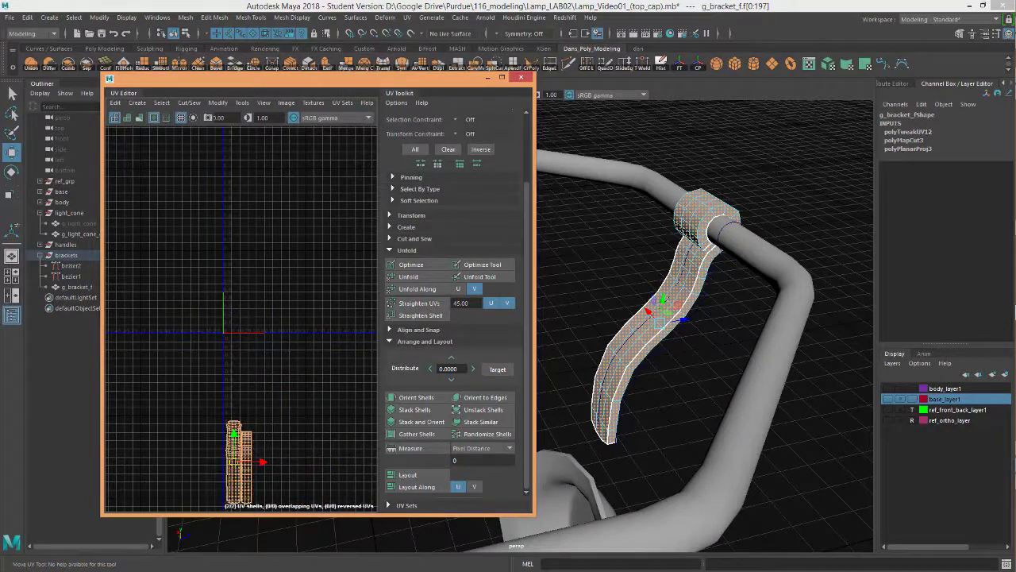
{"action": "left_click", "coordinate": [521, 80]}
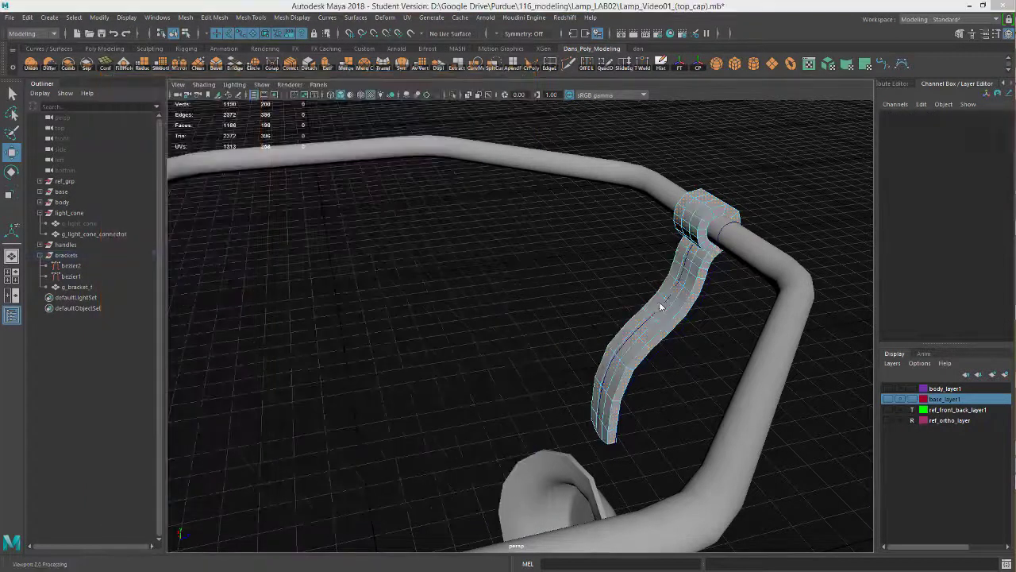
Soften all edges of the strap bracket.
{"action": "middle_click_drag", "start_coordinate": [671, 353], "coordinate": [612, 333], "text": "alt"}
{"action": "mouse_move", "coordinate": [612, 333]}
{"action": "left_mouse_down", "text": "alt"}
{"action": "mouse_move", "coordinate": [653, 331]}
{"action": "mouse_move", "coordinate": [622, 341]}
{"action": "left_mouse_up", "text": "alt"}
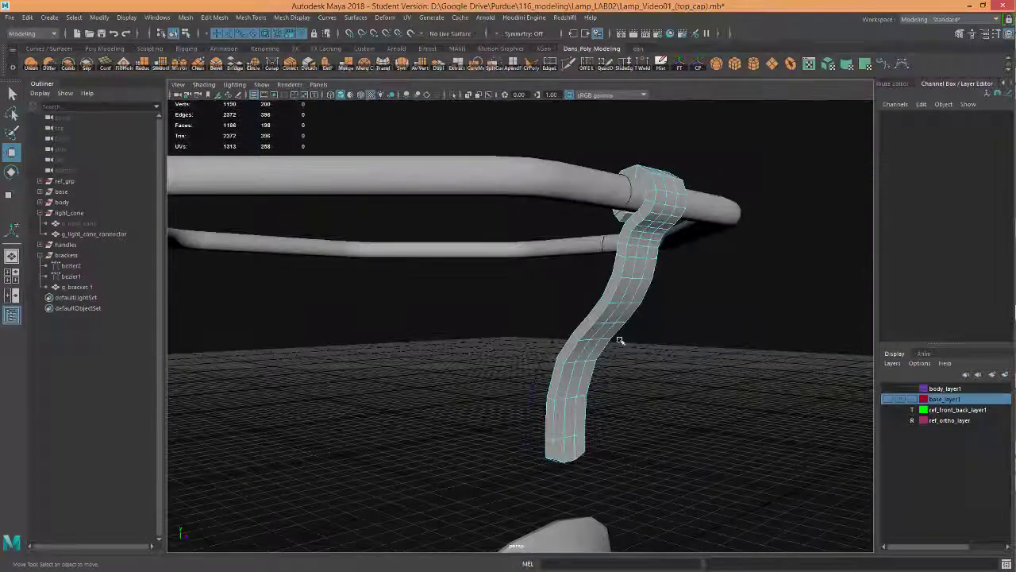
{"action": "right_click_drag", "start_coordinate": [622, 341], "coordinate": [733, 384], "text": "alt"}
{"action": "left_click_drag", "start_coordinate": [733, 384], "coordinate": [610, 298], "text": "alt"}
{"action": "right_click_drag", "start_coordinate": [611, 298], "coordinate": [652, 276], "text": "alt"}
{"action": "right_click_drag", "start_coordinate": [702, 247], "coordinate": [734, 245], "text": "alt"}
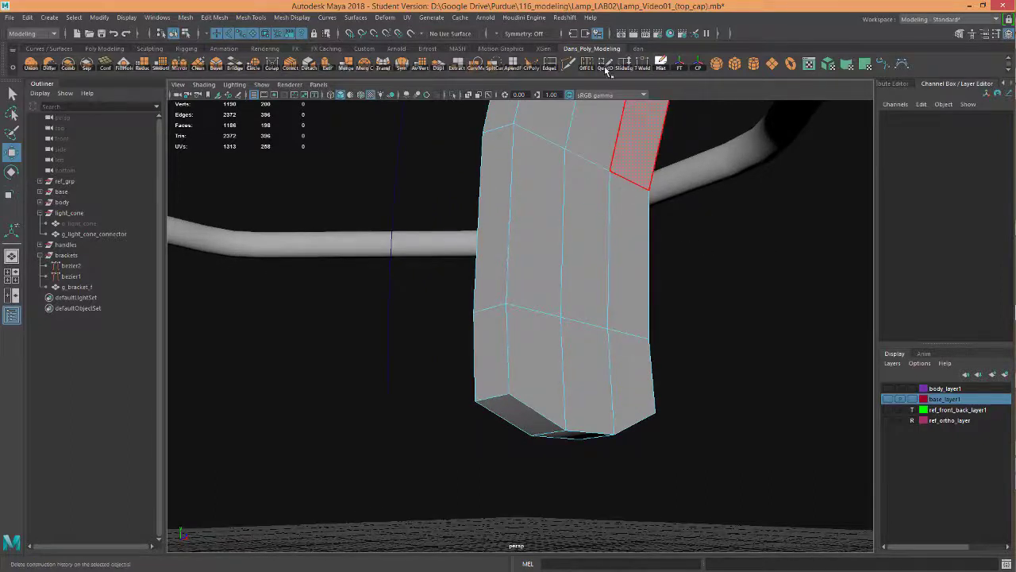
{"action": "right_click_drag", "start_coordinate": [574, 209], "coordinate": [617, 193]}
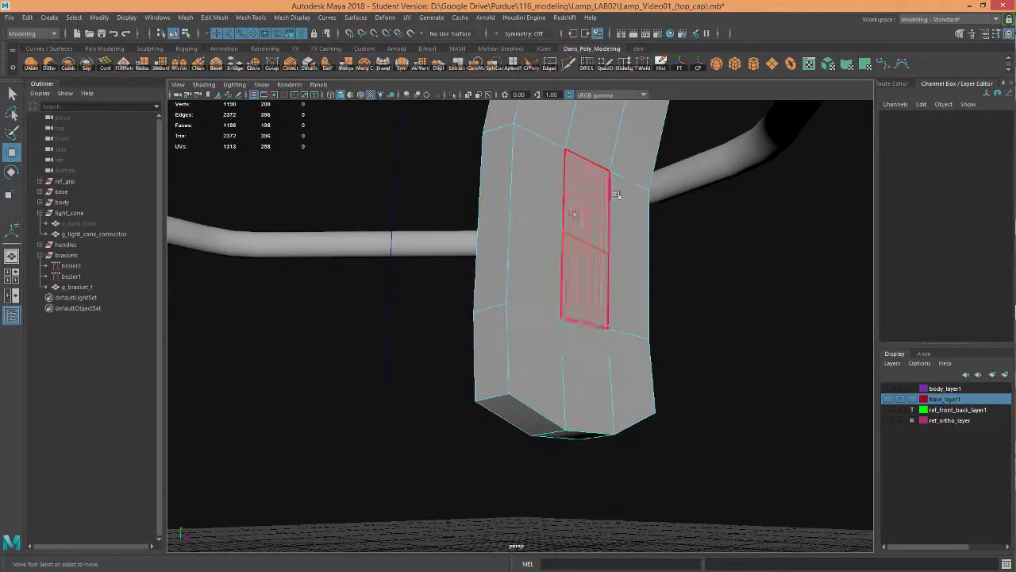
{"action": "left_click", "coordinate": [300, 18]}
{"action": "left_click", "coordinate": [321, 118]}
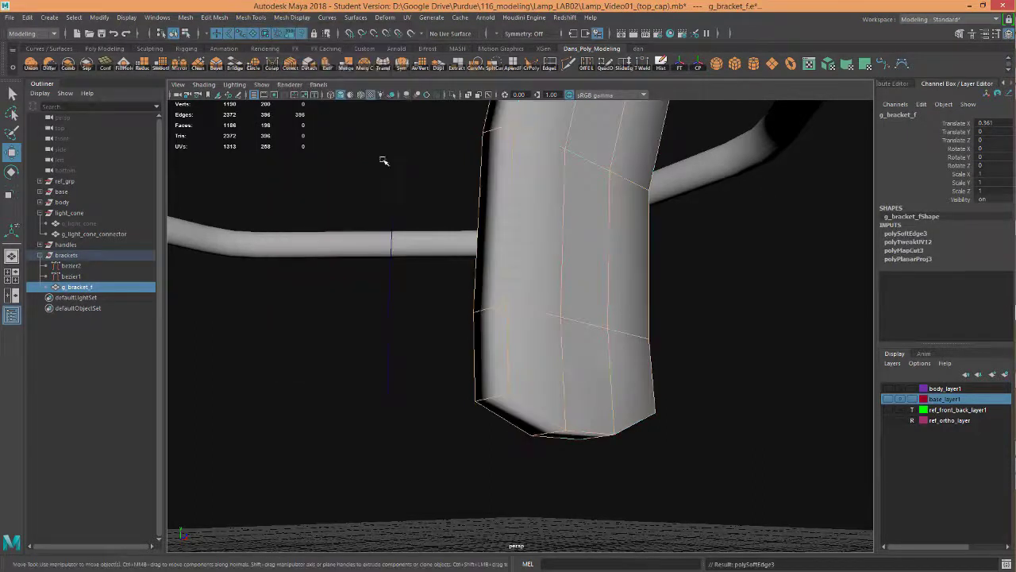
Insert two support edge loops with Multi-Cut along the bracket's narrow side faces, close to their front and back edges.
{"action": "left_click_drag", "start_coordinate": [624, 302], "coordinate": [628, 342], "text": "alt"}
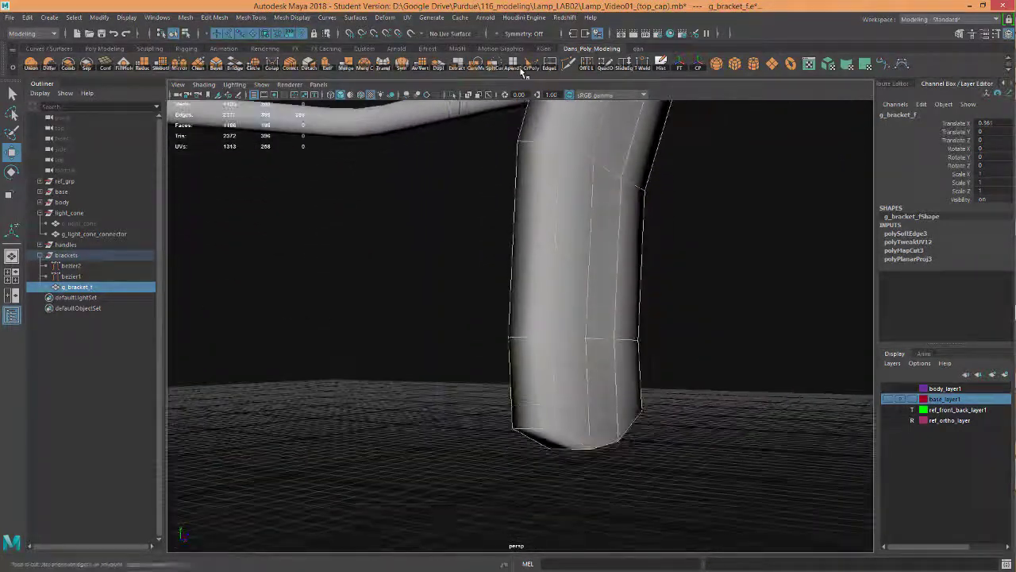
{"action": "left_click", "coordinate": [570, 65]}
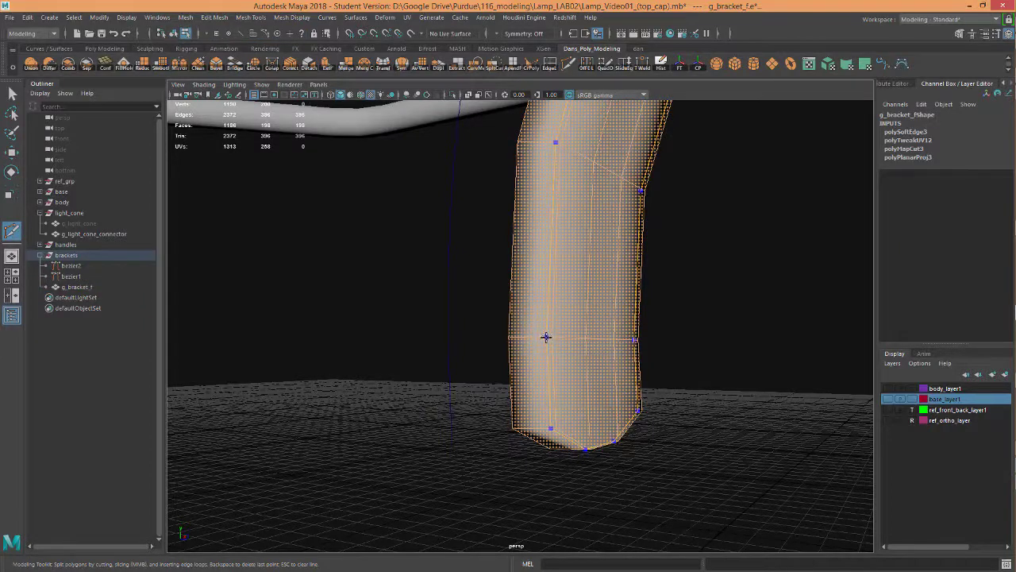
{"action": "left_click", "coordinate": [546, 337], "text": "ctrl"}
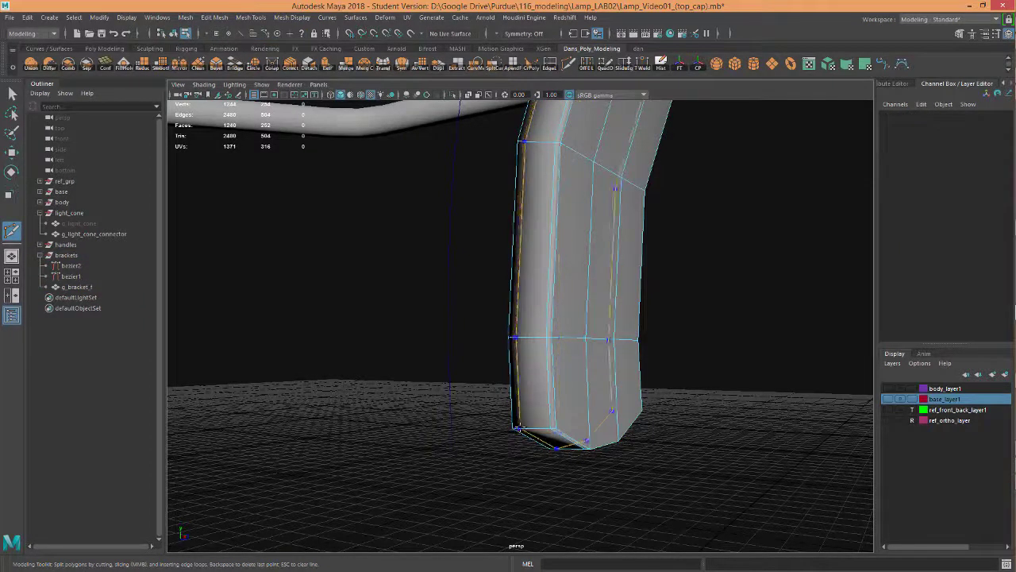
{"action": "left_click", "coordinate": [516, 426], "text": "ctrl"}
Insert a support edge loop close to the bracket's free end where it wraps around the handle tube.
{"action": "left_click_drag", "start_coordinate": [582, 382], "coordinate": [390, 363], "text": "alt"}
{"action": "left_click_drag", "start_coordinate": [474, 337], "coordinate": [594, 327], "text": "alt"}
{"action": "left_click_drag", "start_coordinate": [648, 373], "coordinate": [731, 404], "text": "alt"}
{"action": "right_click_drag", "start_coordinate": [733, 404], "coordinate": [997, 454], "text": "alt"}
{"action": "double_click", "coordinate": [611, 327]}
{"action": "middle_click_drag", "start_coordinate": [810, 378], "coordinate": [753, 409], "text": "alt"}
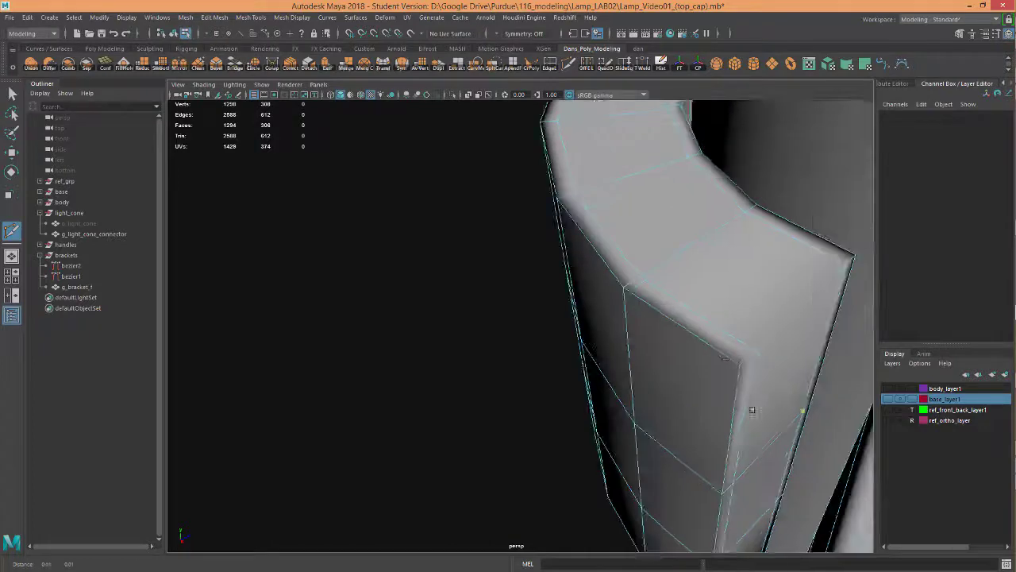
{"action": "double_click", "coordinate": [725, 355]}
{"action": "key", "text": "Return"}
{"action": "right_click_drag", "start_coordinate": [818, 409], "coordinate": [665, 424], "text": "alt"}
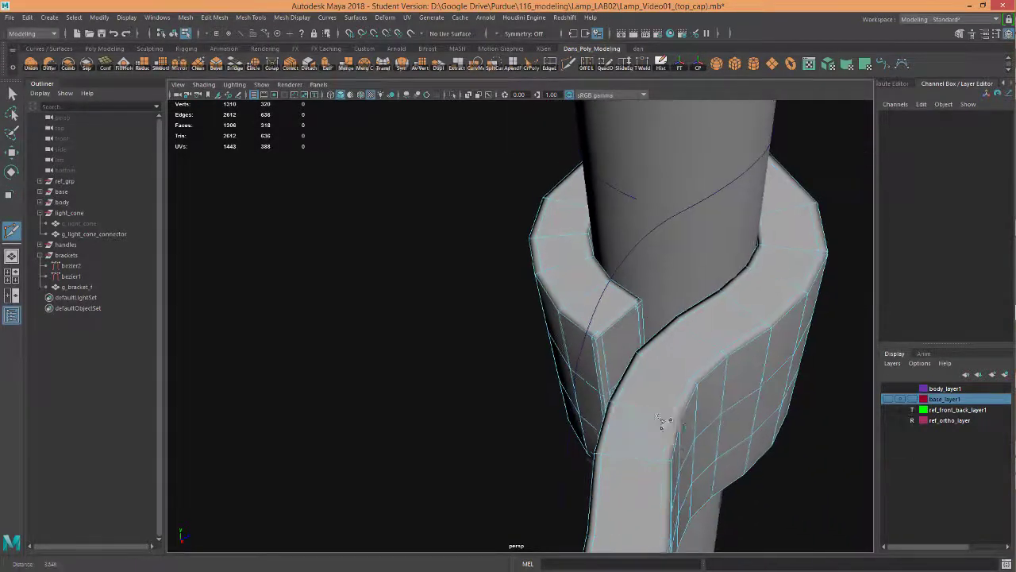
Insert a support edge loop across the strap just above the bracket's angled lower end.
{"action": "left_click_drag", "start_coordinate": [665, 424], "coordinate": [651, 396], "text": "alt"}
{"action": "right_click_drag", "start_coordinate": [747, 350], "coordinate": [627, 297], "text": "alt"}
{"action": "left_click_drag", "start_coordinate": [627, 296], "coordinate": [496, 381], "text": "alt"}
{"action": "middle_click_drag", "start_coordinate": [497, 381], "coordinate": [578, 328], "text": "alt"}
{"action": "left_click_drag", "start_coordinate": [578, 328], "coordinate": [537, 362], "text": "alt"}
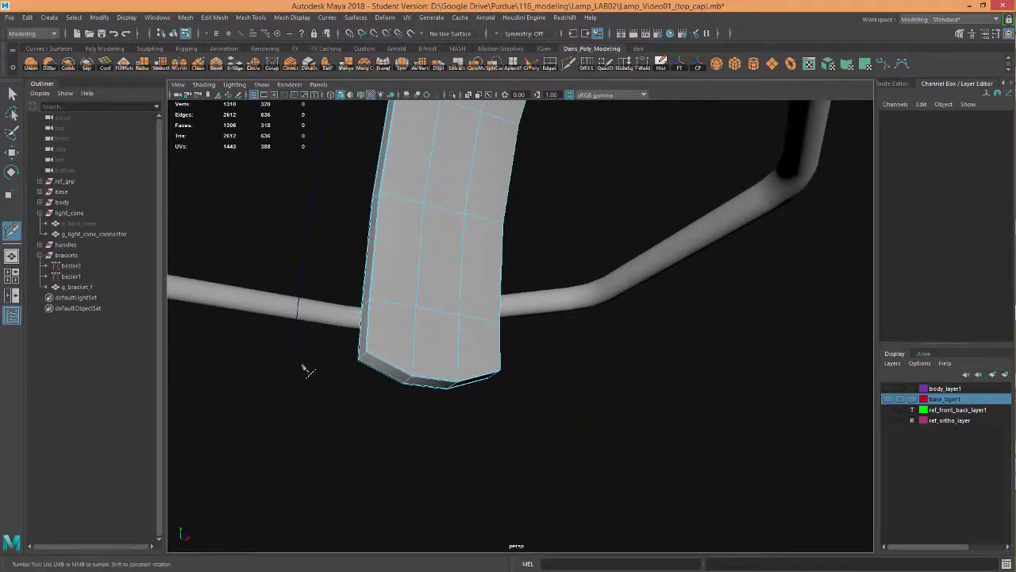
{"action": "right_click_drag", "start_coordinate": [318, 413], "coordinate": [452, 388], "text": "alt"}
{"action": "middle_click_drag", "start_coordinate": [375, 385], "coordinate": [620, 321], "text": "alt"}
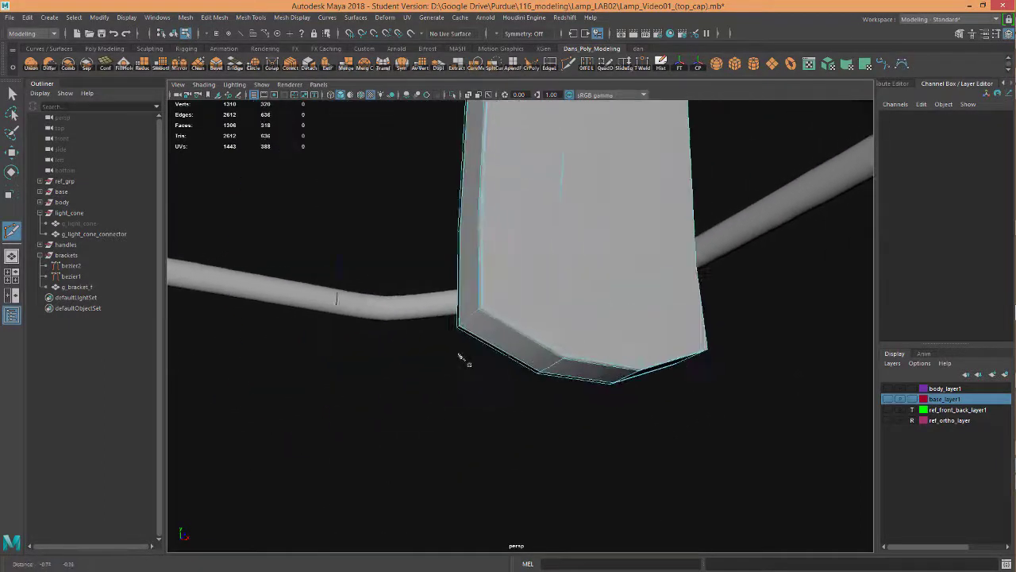
{"action": "right_click_drag", "start_coordinate": [463, 358], "coordinate": [568, 354], "text": "alt"}
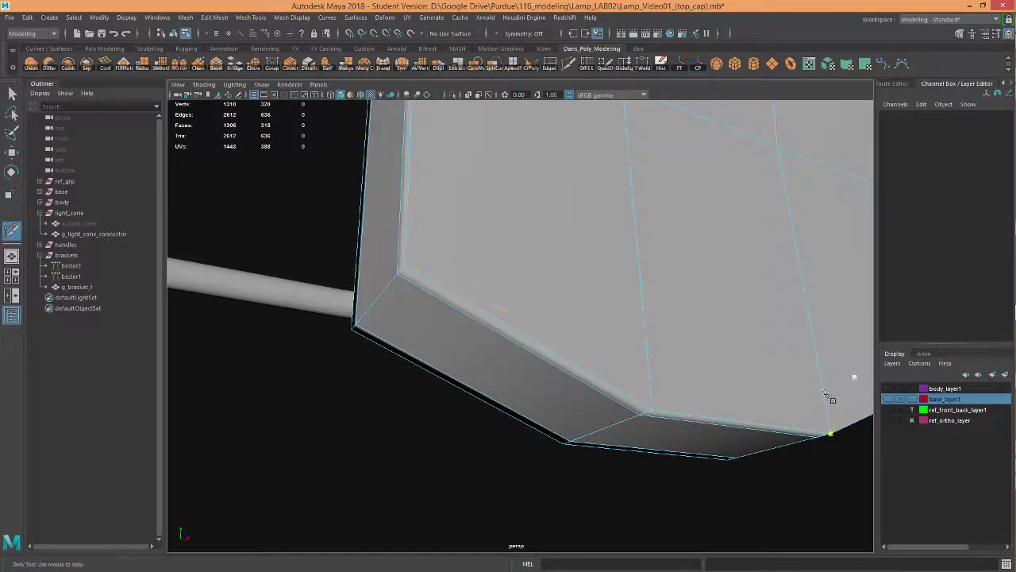
{"action": "right_click_drag", "start_coordinate": [829, 397], "coordinate": [580, 397], "text": "alt"}
{"action": "left_click_drag", "start_coordinate": [580, 397], "coordinate": [540, 351], "text": "alt"}
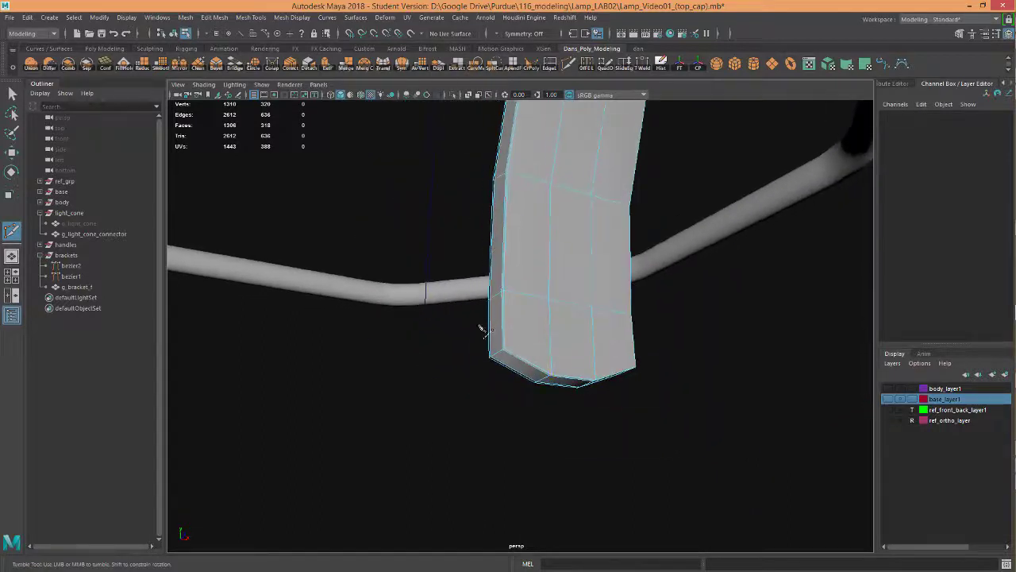
{"action": "right_click_drag", "start_coordinate": [507, 371], "coordinate": [476, 358], "text": "alt"}
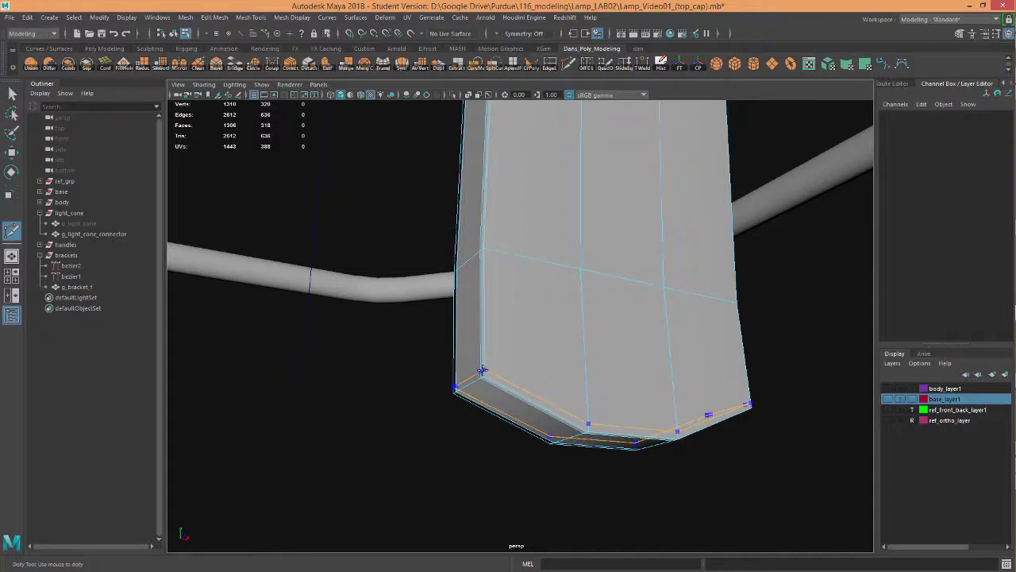
{"action": "left_click", "coordinate": [482, 371], "text": "ctrl"}
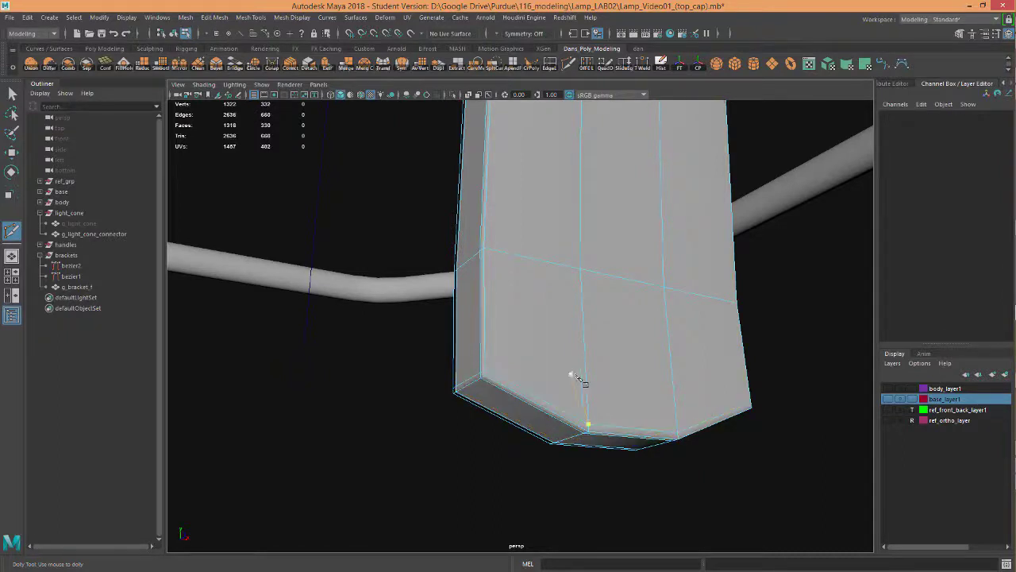
Select the bracket as a whole object, turn on its smooth mesh preview and inspect the rounded lower end.
{"action": "left_click_drag", "start_coordinate": [571, 374], "coordinate": [583, 377], "text": "alt"}
{"action": "right_click_drag", "start_coordinate": [583, 376], "coordinate": [495, 404], "text": "alt"}
{"action": "left_click_drag", "start_coordinate": [499, 407], "coordinate": [397, 315], "text": "alt"}
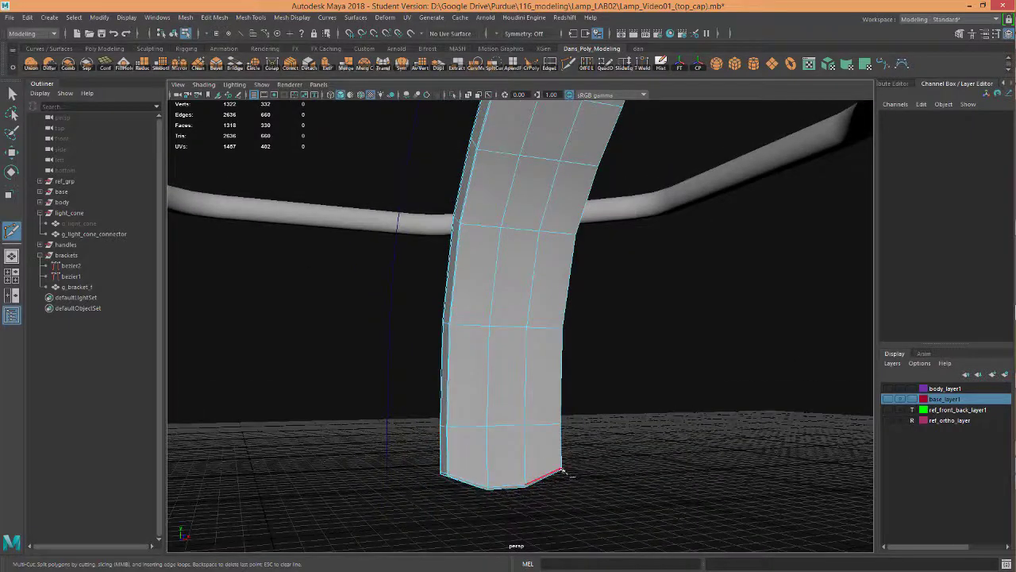
{"action": "left_click_drag", "start_coordinate": [619, 260], "coordinate": [594, 363], "text": "alt"}
{"action": "middle_click_drag", "start_coordinate": [304, 235], "coordinate": [296, 187], "text": "alt"}
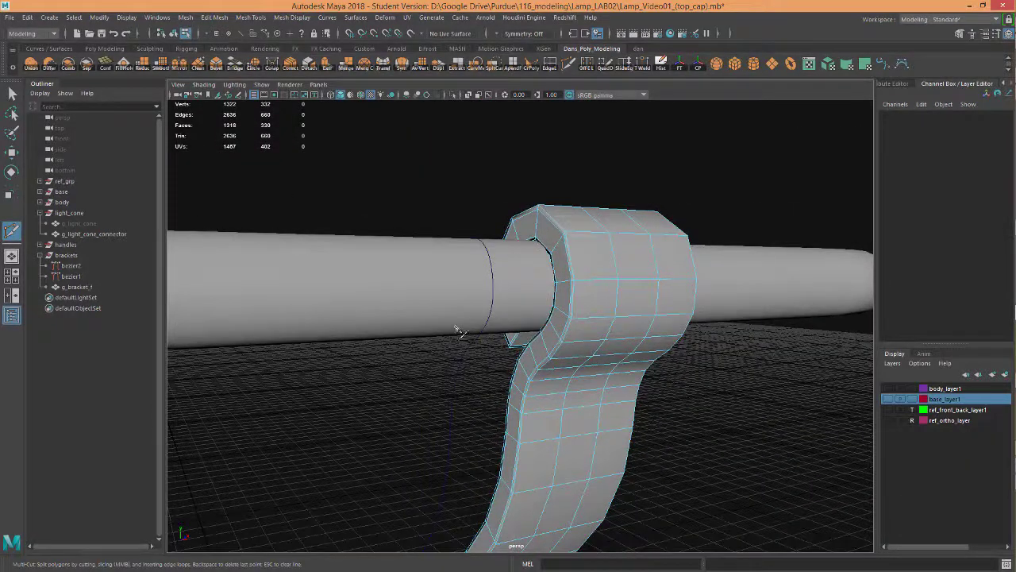
{"action": "key", "text": "F2"}
{"action": "key", "text": "w"}
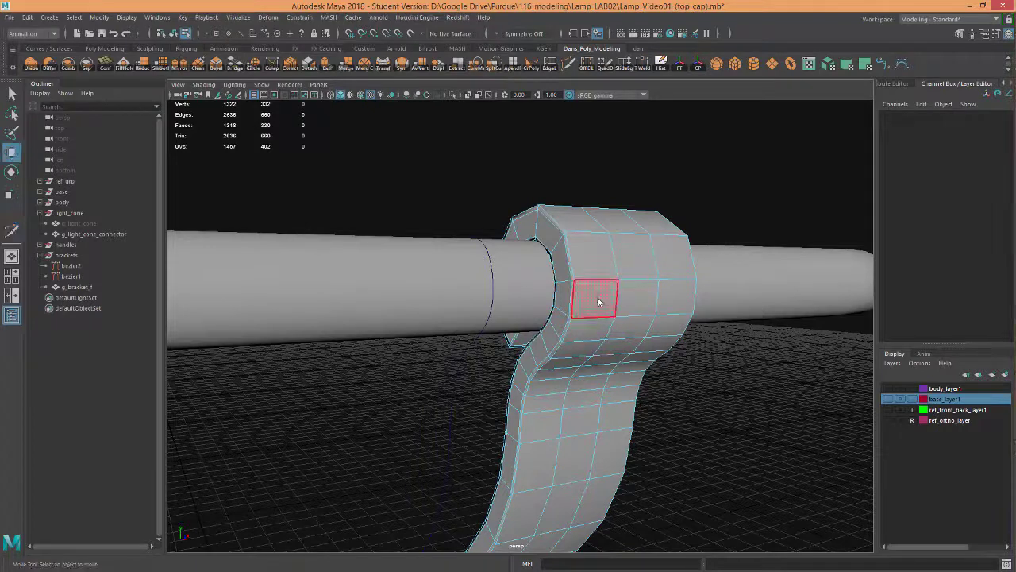
{"action": "right_click_drag", "start_coordinate": [599, 299], "coordinate": [654, 238]}
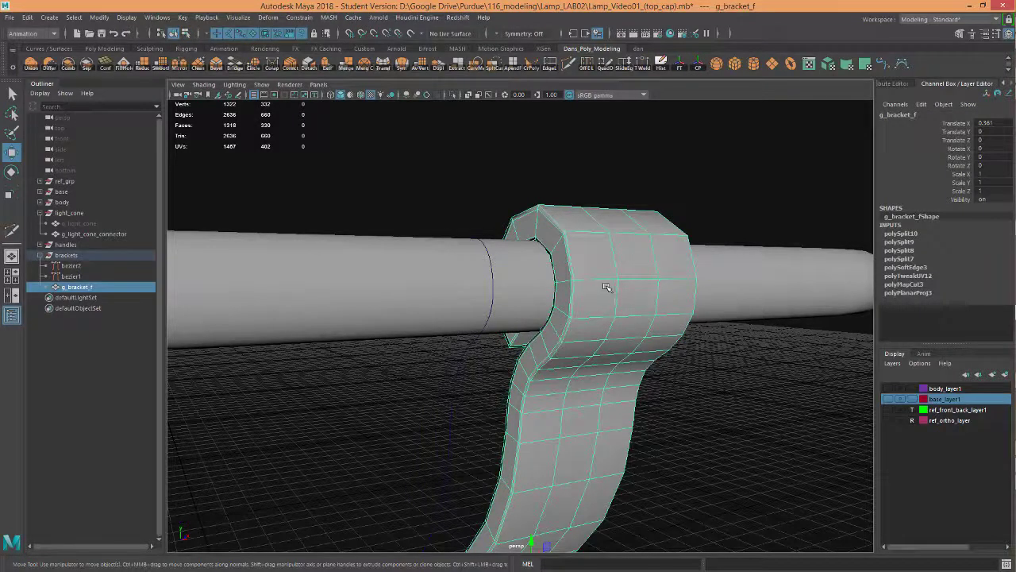
{"action": "key", "text": "3"}
{"action": "left_click_drag", "start_coordinate": [605, 336], "coordinate": [536, 301], "text": "alt"}
{"action": "right_click_drag", "start_coordinate": [537, 302], "coordinate": [667, 282], "text": "alt"}
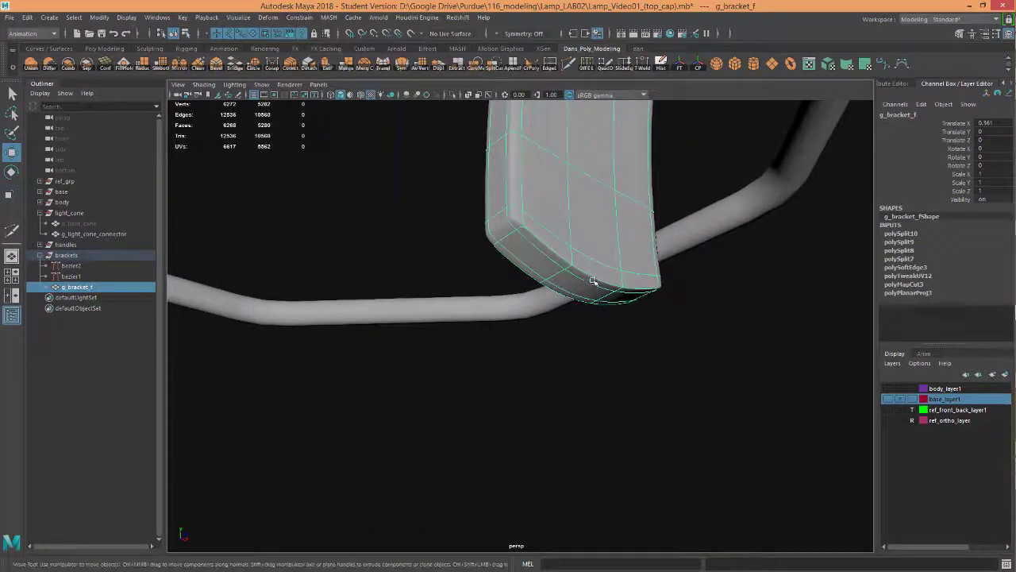
{"action": "right_click_drag", "start_coordinate": [593, 283], "coordinate": [559, 278], "text": "alt"}
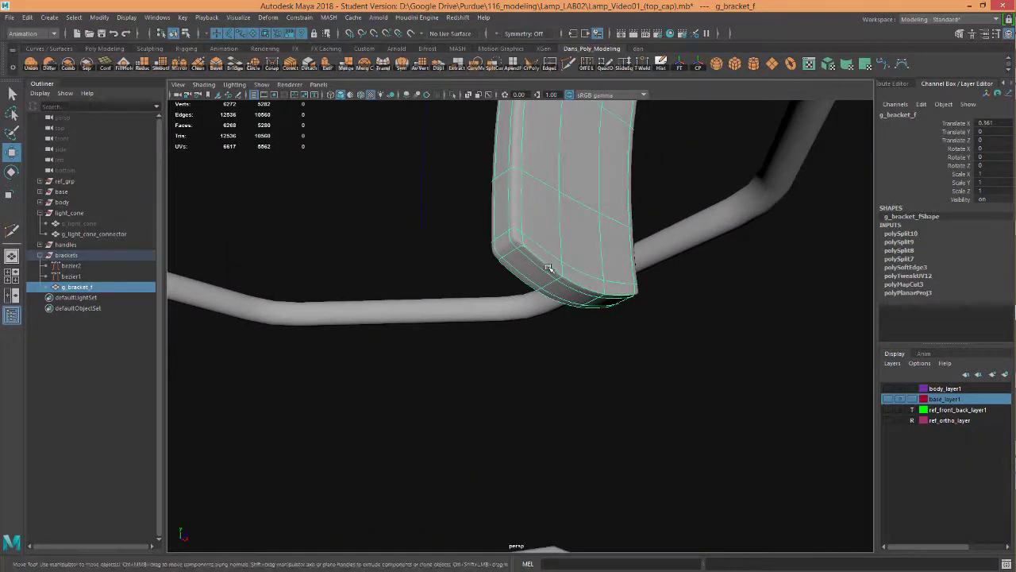
Examine the whole smoothed bracket from the side without its selection wireframe, and reselect it.
{"action": "left_click_drag", "start_coordinate": [573, 260], "coordinate": [637, 405], "text": "alt"}
{"action": "left_click", "coordinate": [628, 379]}
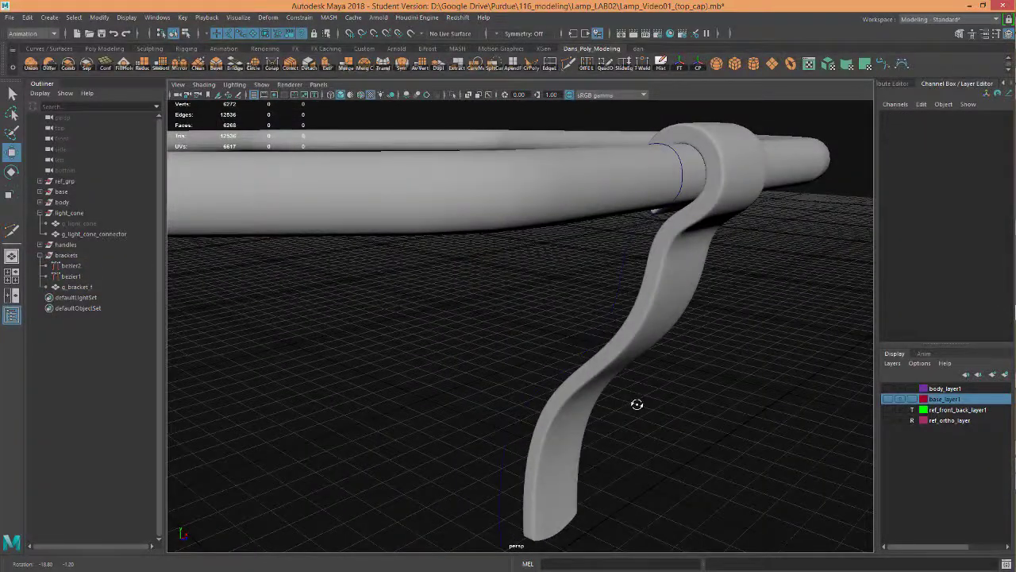
{"action": "left_click", "coordinate": [631, 362]}
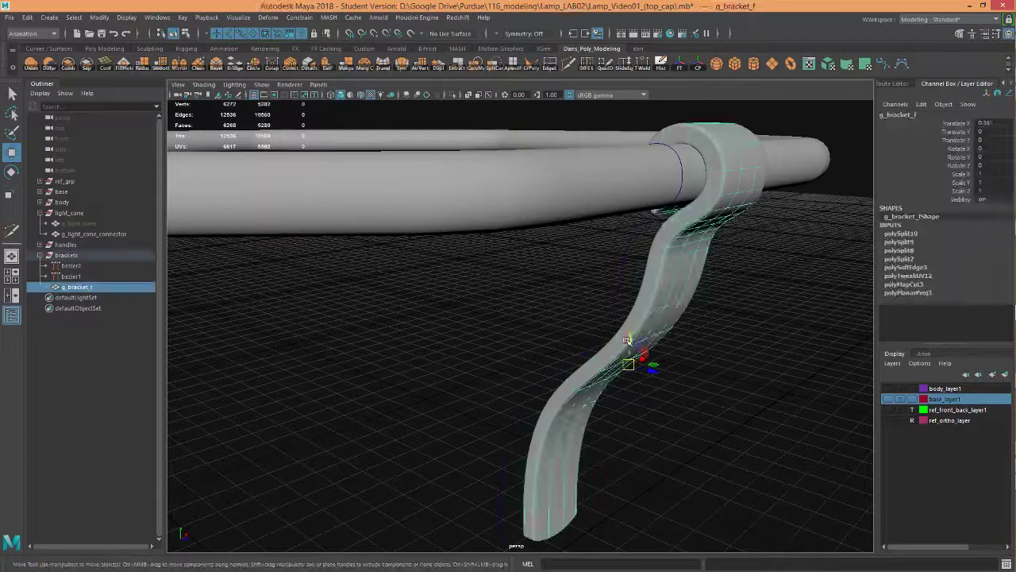
Turn off the bracket's smooth preview and insert two lengthwise support edge loops with Multi-Cut, close to each side edge of its front face.
{"action": "left_click_drag", "start_coordinate": [742, 390], "coordinate": [722, 368], "text": "alt"}
{"action": "right_click_drag", "start_coordinate": [722, 367], "coordinate": [706, 381], "text": "alt"}
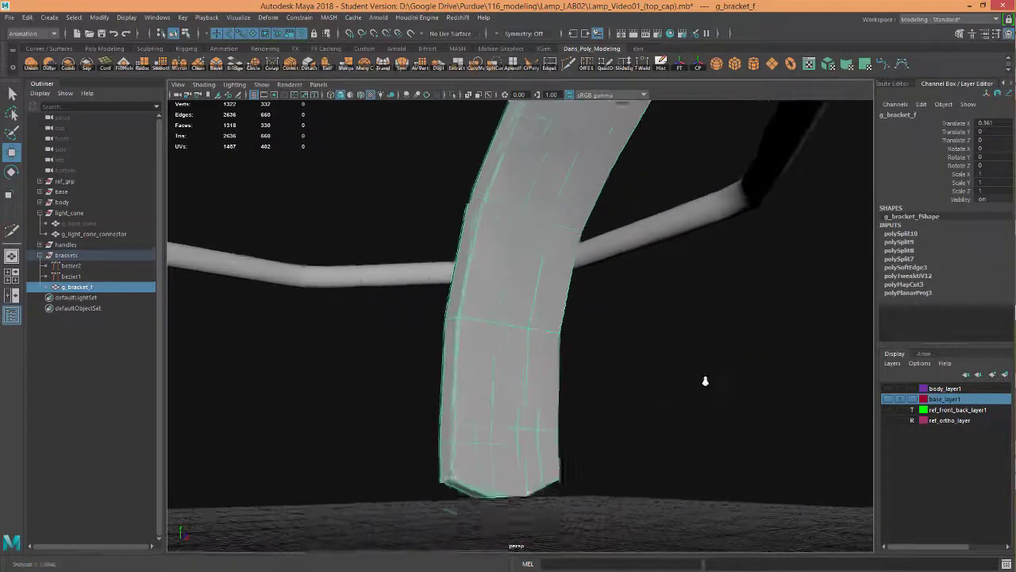
{"action": "middle_click_drag", "start_coordinate": [579, 372], "coordinate": [633, 216], "text": "alt"}
{"action": "right_click_drag", "start_coordinate": [643, 340], "coordinate": [604, 260], "text": "alt"}
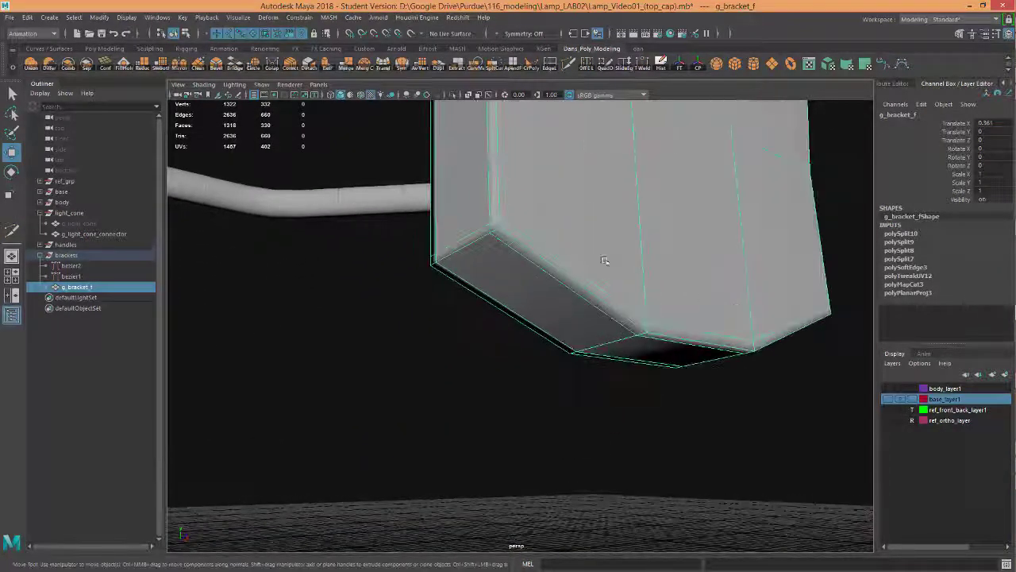
{"action": "left_click_drag", "start_coordinate": [529, 203], "coordinate": [509, 242], "text": "alt"}
{"action": "left_click_drag", "start_coordinate": [355, 249], "coordinate": [369, 282], "text": "alt"}
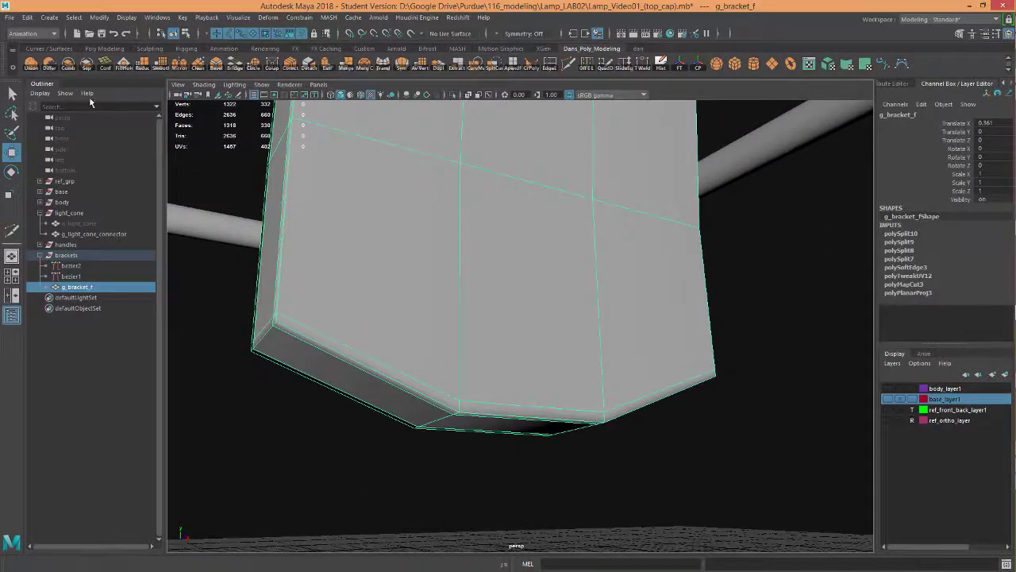
{"action": "left_click", "coordinate": [573, 65]}
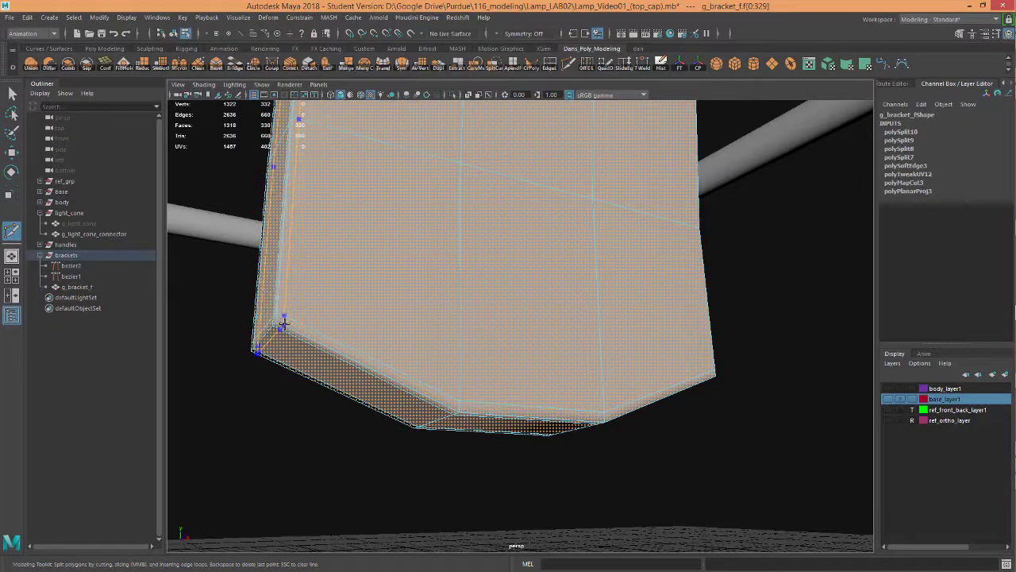
{"action": "left_click", "coordinate": [284, 323], "text": "ctrl"}
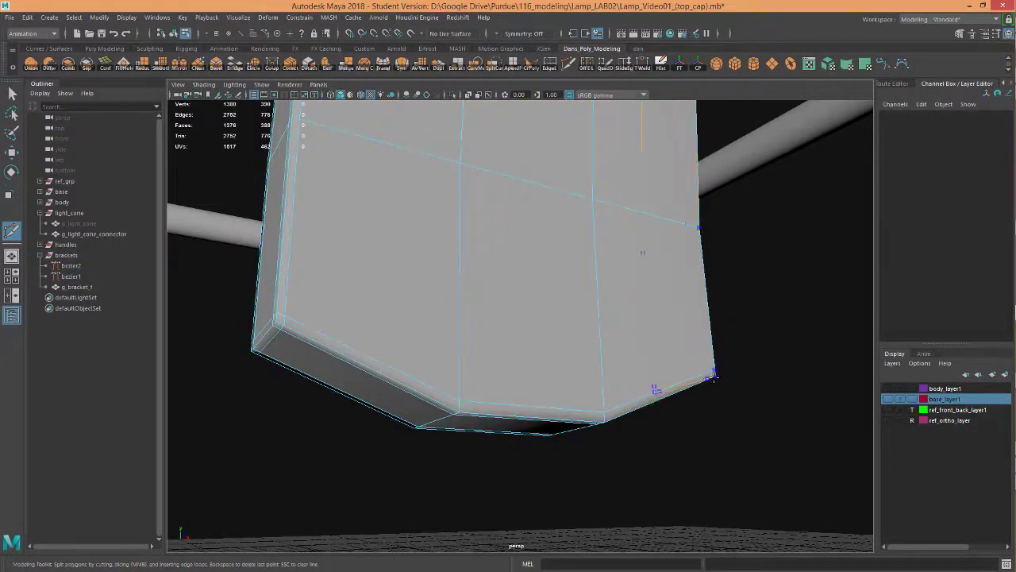
{"action": "left_click", "coordinate": [709, 378], "text": "ctrl"}
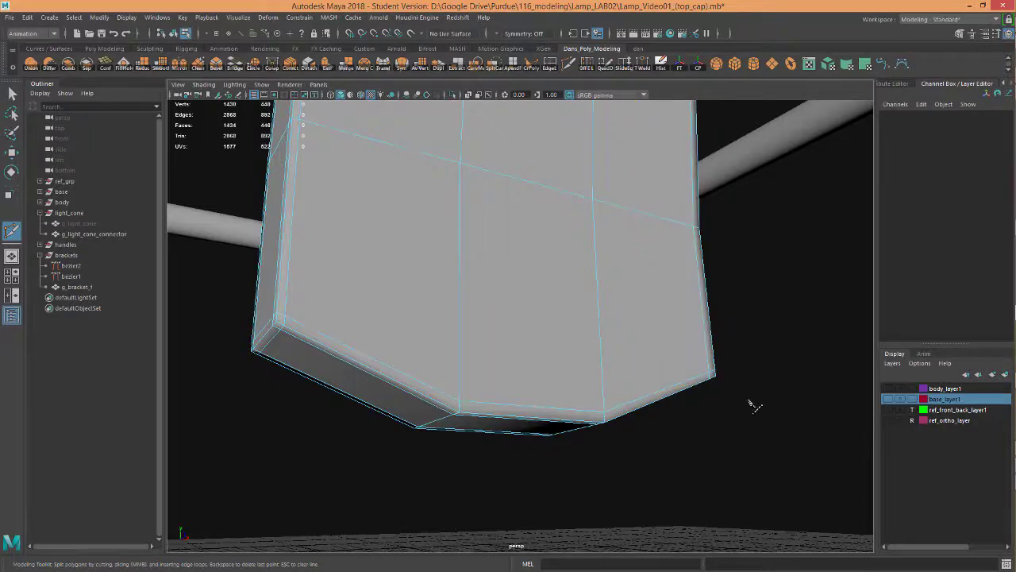
Leave Multi-Cut, select the bracket as a whole object and turn on its smooth mesh preview.
{"action": "right_click_drag", "start_coordinate": [750, 404], "coordinate": [633, 408], "text": "alt"}
{"action": "left_click_drag", "start_coordinate": [632, 408], "coordinate": [547, 370], "text": "alt"}
{"action": "right_click_drag", "start_coordinate": [547, 370], "coordinate": [672, 299], "text": "alt"}
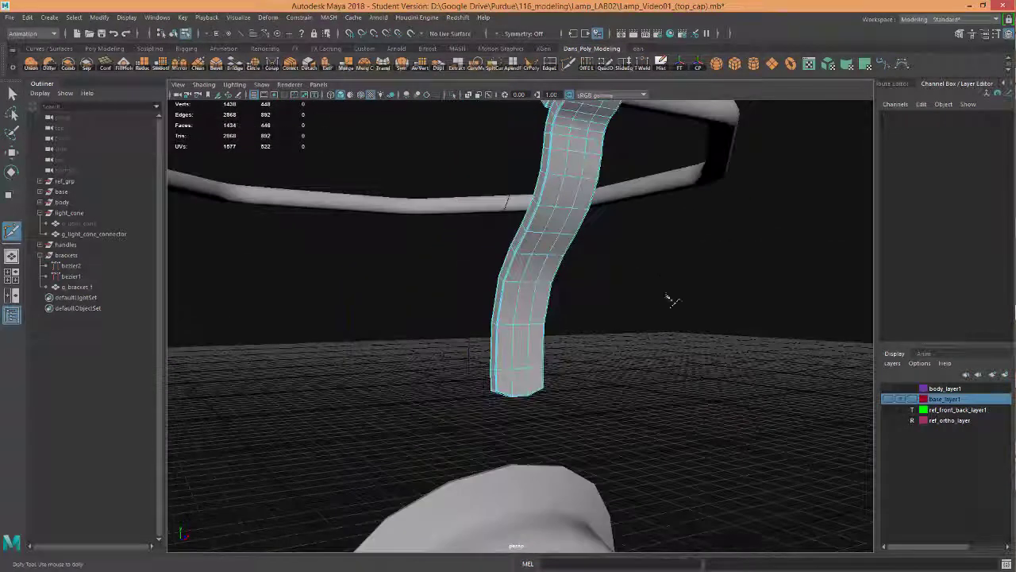
{"action": "middle_click_drag", "start_coordinate": [672, 300], "coordinate": [576, 363], "text": "alt"}
{"action": "left_click_drag", "start_coordinate": [576, 363], "coordinate": [580, 357], "text": "alt"}
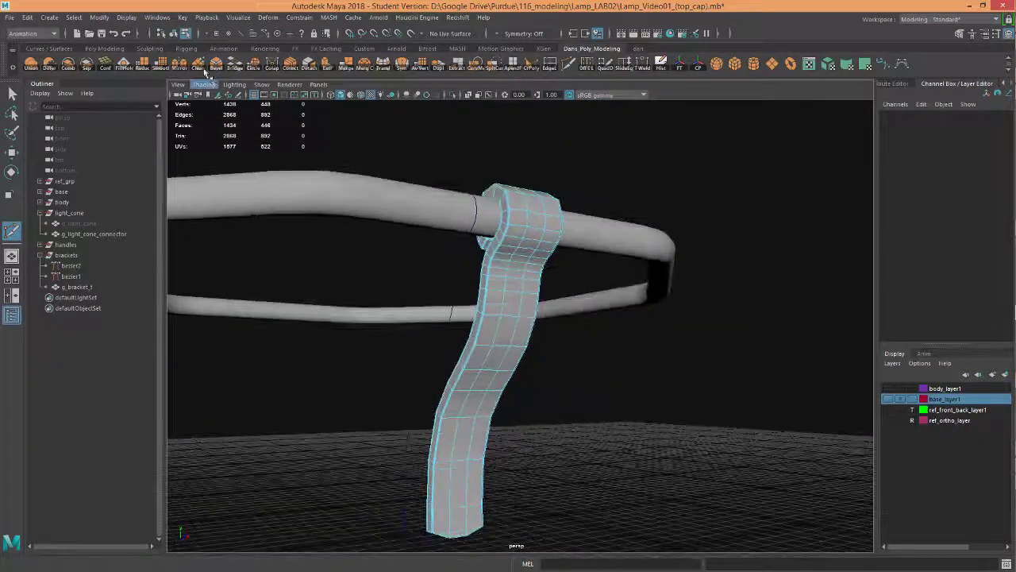
{"action": "key", "text": "w"}
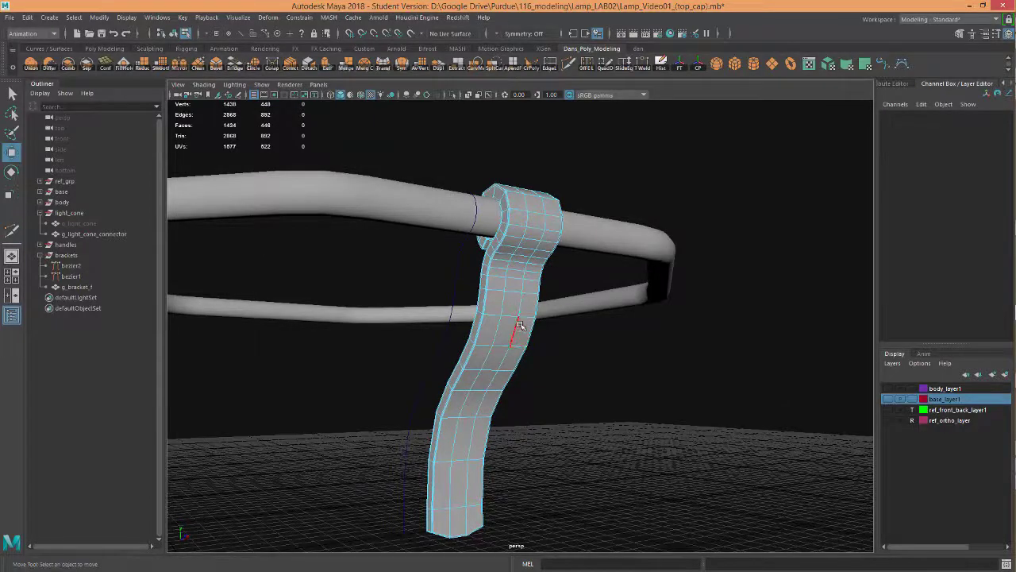
{"action": "right_click_drag", "start_coordinate": [525, 321], "coordinate": [571, 241]}
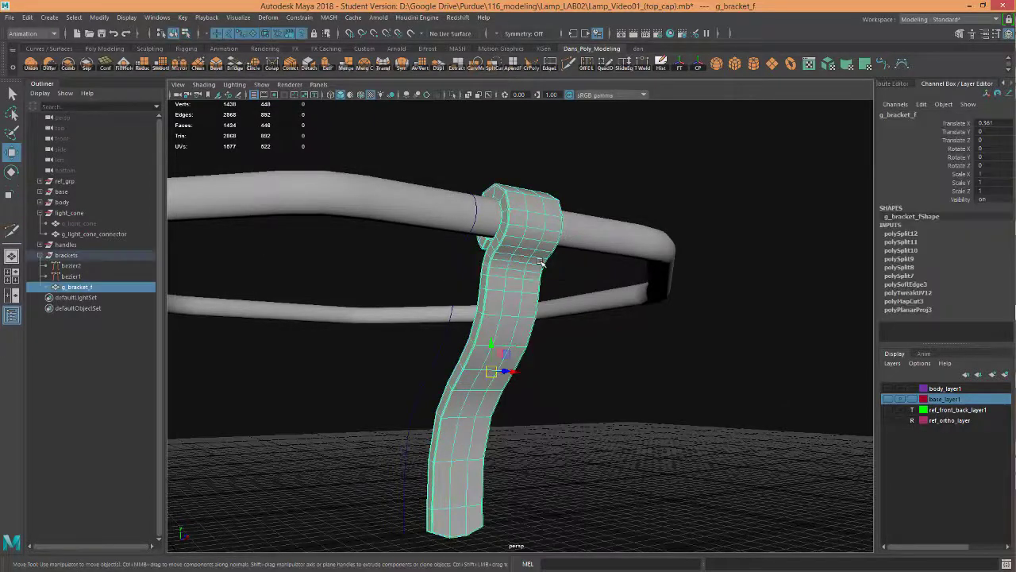
{"action": "key", "text": "3"}
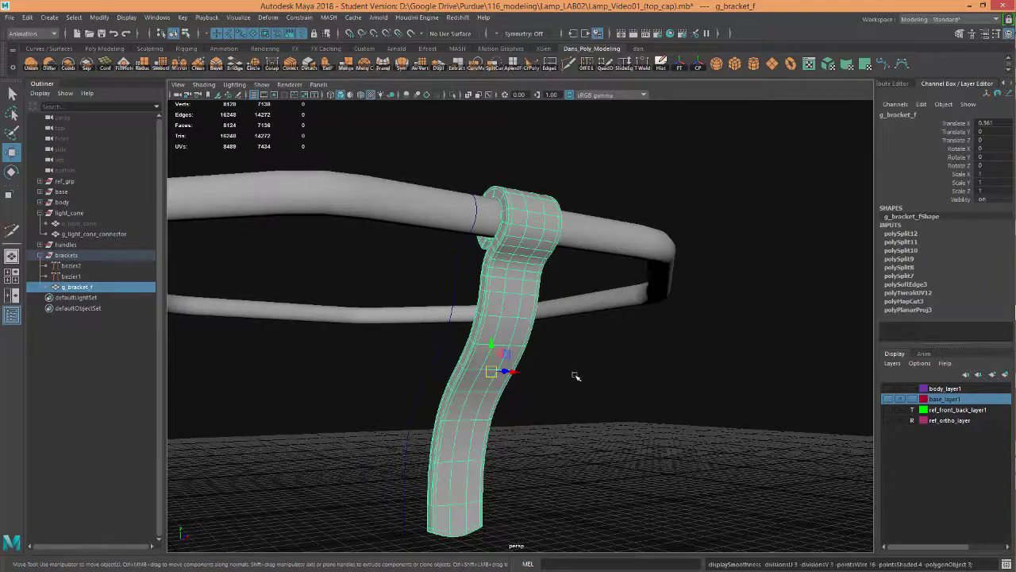
Deselect the bracket and examine the smoothed strap's long edges, bends and lower end.
{"action": "left_click", "coordinate": [579, 373]}
{"action": "left_click_drag", "start_coordinate": [569, 408], "coordinate": [533, 365], "text": "alt"}
{"action": "right_click_drag", "start_coordinate": [533, 364], "coordinate": [658, 343], "text": "alt"}
{"action": "left_click_drag", "start_coordinate": [659, 342], "coordinate": [632, 349], "text": "alt"}
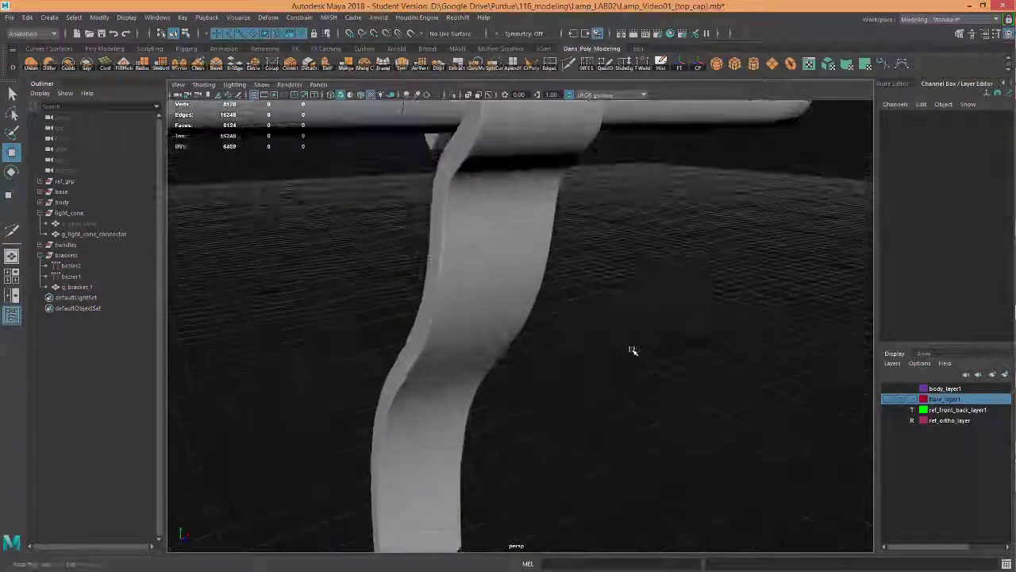
{"action": "right_click_drag", "start_coordinate": [633, 350], "coordinate": [508, 358], "text": "alt"}
{"action": "mouse_move", "coordinate": [509, 358]}
{"action": "left_mouse_down", "text": "alt"}
{"action": "mouse_move", "coordinate": [658, 342]}
{"action": "mouse_move", "coordinate": [522, 347]}
{"action": "left_mouse_up", "text": "alt"}
{"action": "right_click_drag", "start_coordinate": [522, 347], "coordinate": [545, 374], "text": "alt"}
{"action": "left_click_drag", "start_coordinate": [545, 374], "coordinate": [543, 343], "text": "alt"}
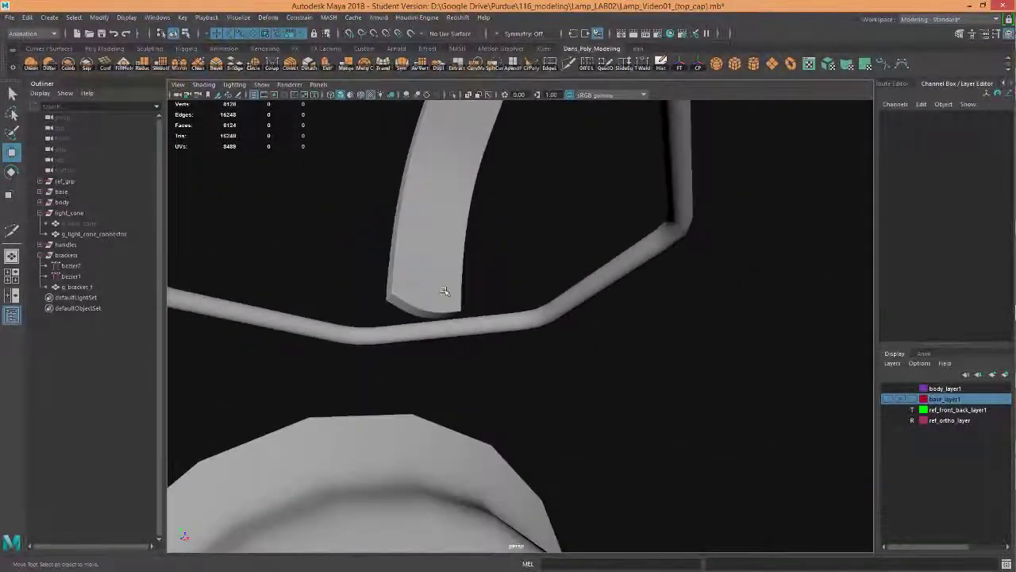
Open the UV Editor for the bracket, turn off its smooth preview and examine both UV shells and the added edge loops.
{"action": "left_click", "coordinate": [810, 65]}
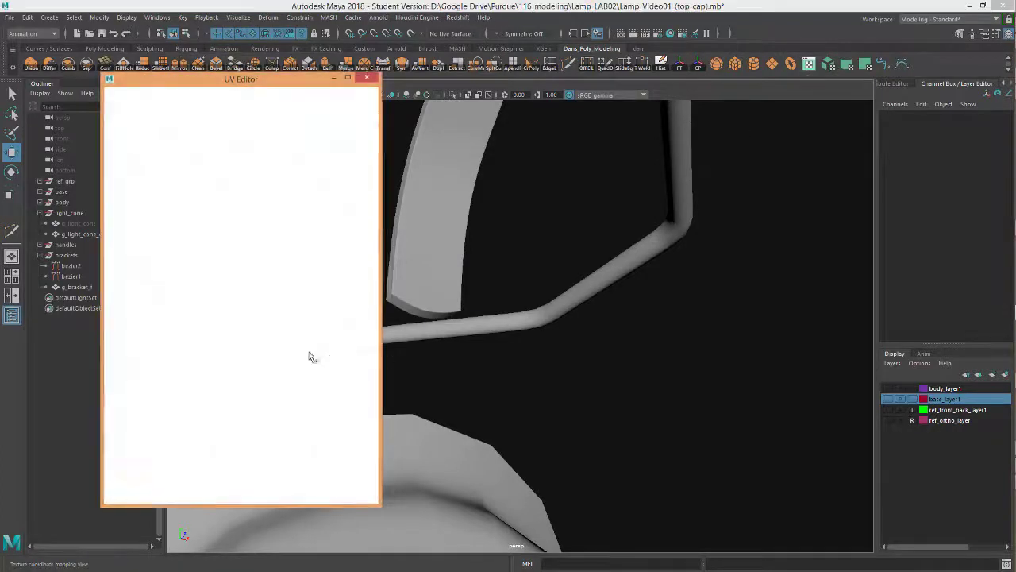
{"action": "middle_click_drag", "start_coordinate": [611, 334], "coordinate": [776, 310], "text": "alt"}
{"action": "left_click", "coordinate": [737, 216]}
{"action": "middle_click_drag", "start_coordinate": [262, 333], "coordinate": [262, 333], "text": "alt"}
{"action": "scroll", "coordinate": [262, 333], "scroll_direction": "up", "scroll_amount": 8}
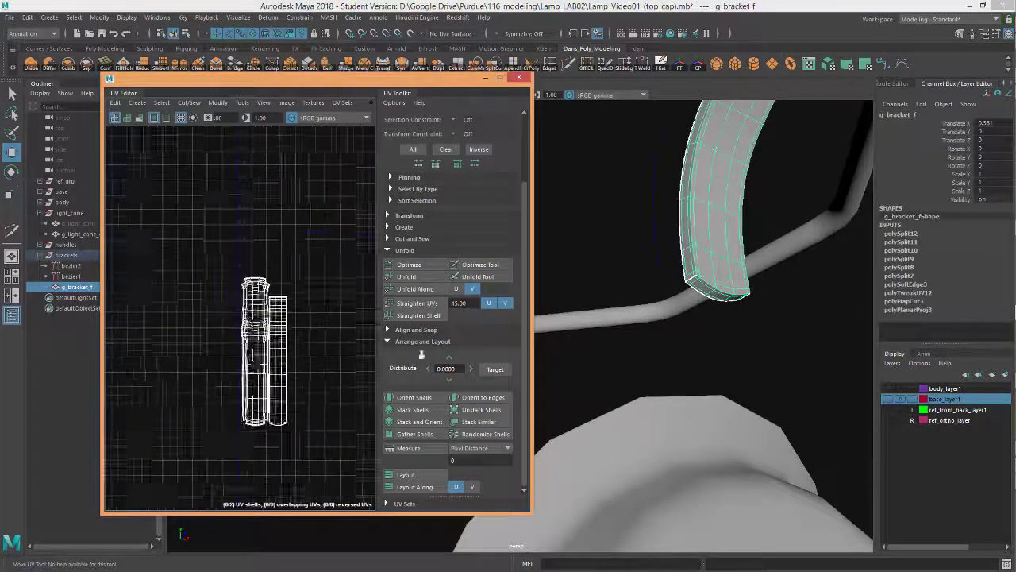
{"action": "scroll", "coordinate": [252, 245], "scroll_direction": "up", "scroll_amount": 6}
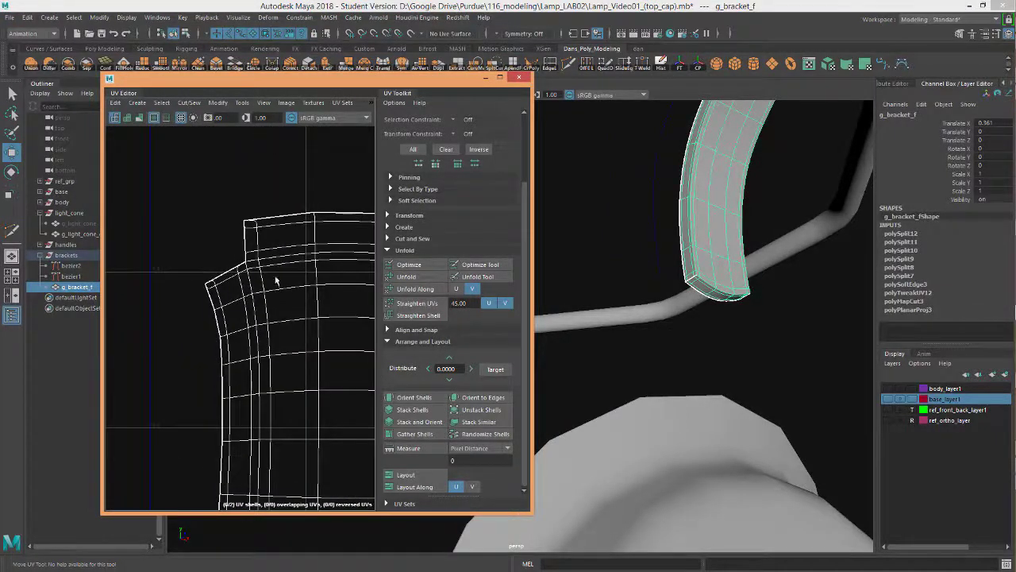
{"action": "scroll", "coordinate": [304, 303], "scroll_direction": "up", "scroll_amount": 1}
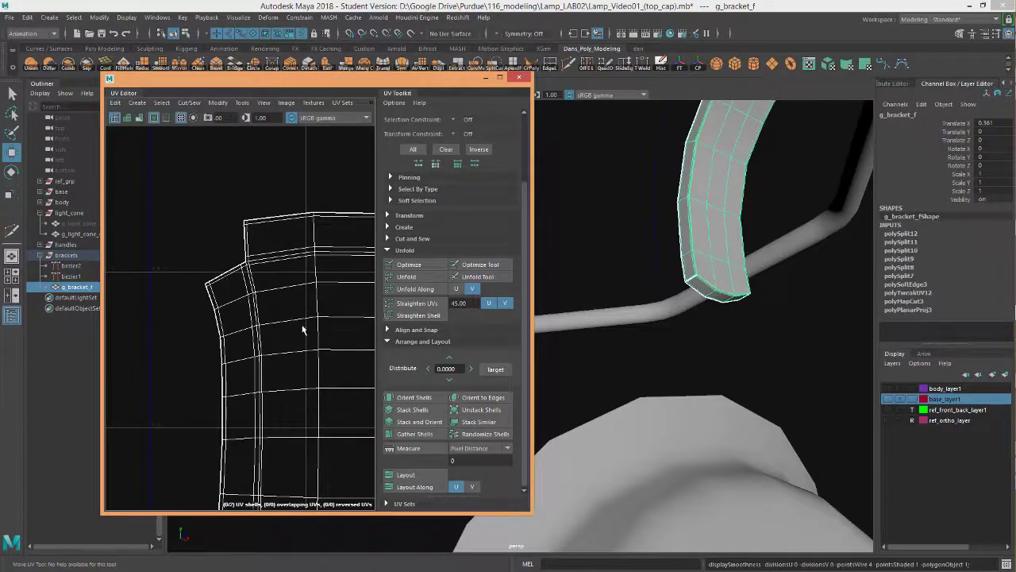
{"action": "scroll", "coordinate": [208, 270], "scroll_direction": "up", "scroll_amount": 3}
{"action": "right_click_drag", "start_coordinate": [282, 287], "coordinate": [202, 236], "text": "alt"}
{"action": "middle_click_drag", "start_coordinate": [330, 491], "coordinate": [250, 325], "text": "alt"}
{"action": "scroll", "coordinate": [249, 326], "scroll_direction": "down", "scroll_amount": 3}
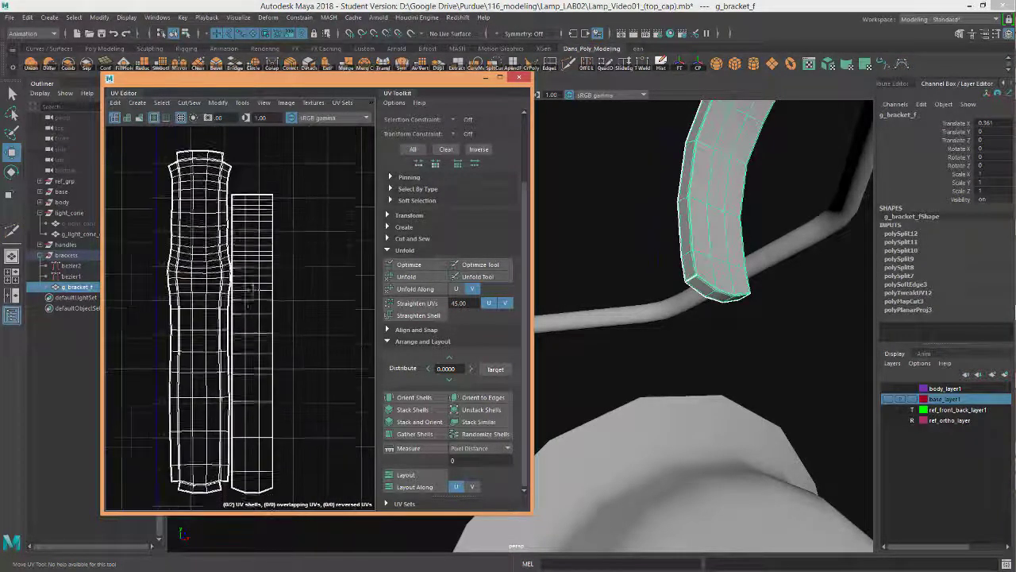
Delete the bracket's construction history, freeze its transformations and close the UV Editor.
{"action": "right_click_drag", "start_coordinate": [737, 253], "coordinate": [846, 262], "text": "alt"}
{"action": "middle_click_drag", "start_coordinate": [846, 262], "coordinate": [650, 331], "text": "alt"}
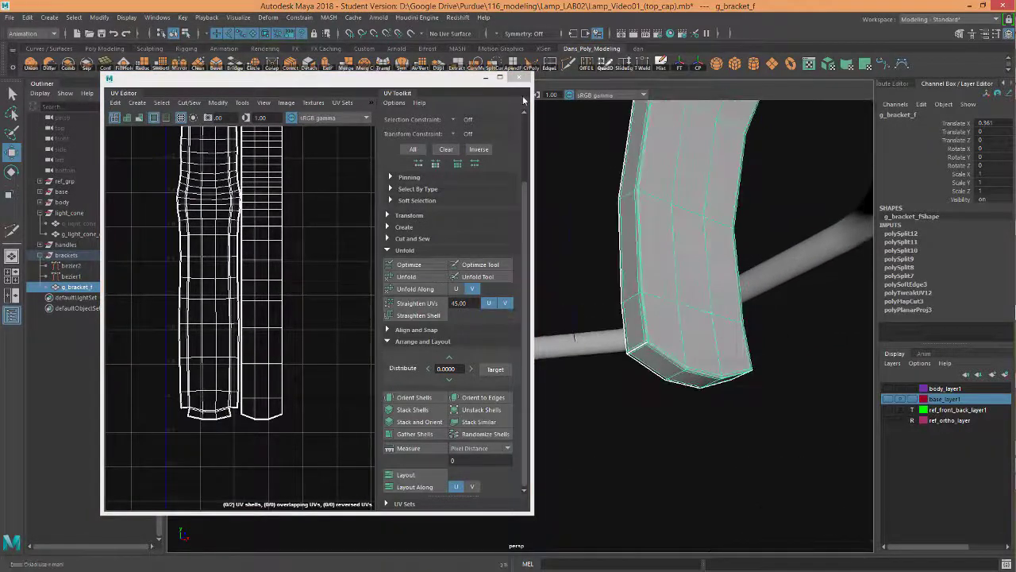
{"action": "left_click", "coordinate": [671, 64]}
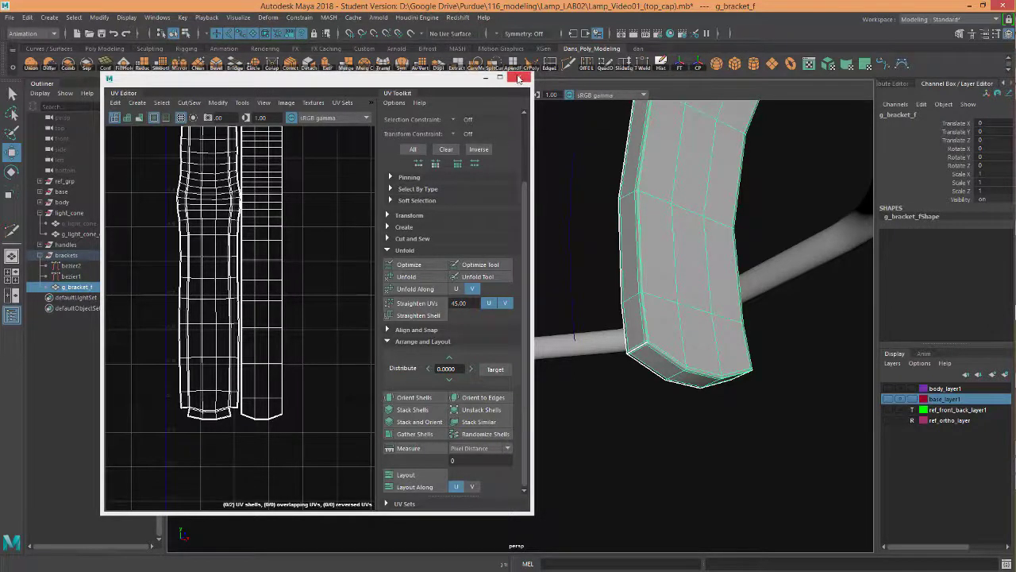
{"action": "left_click", "coordinate": [518, 77]}
{"action": "mouse_move", "coordinate": [604, 217]}
{"action": "left_mouse_down", "text": "alt"}
{"action": "mouse_move", "coordinate": [554, 195]}
{"action": "mouse_move", "coordinate": [609, 204]}
{"action": "mouse_move", "coordinate": [598, 204]}
{"action": "left_mouse_up", "text": "alt"}
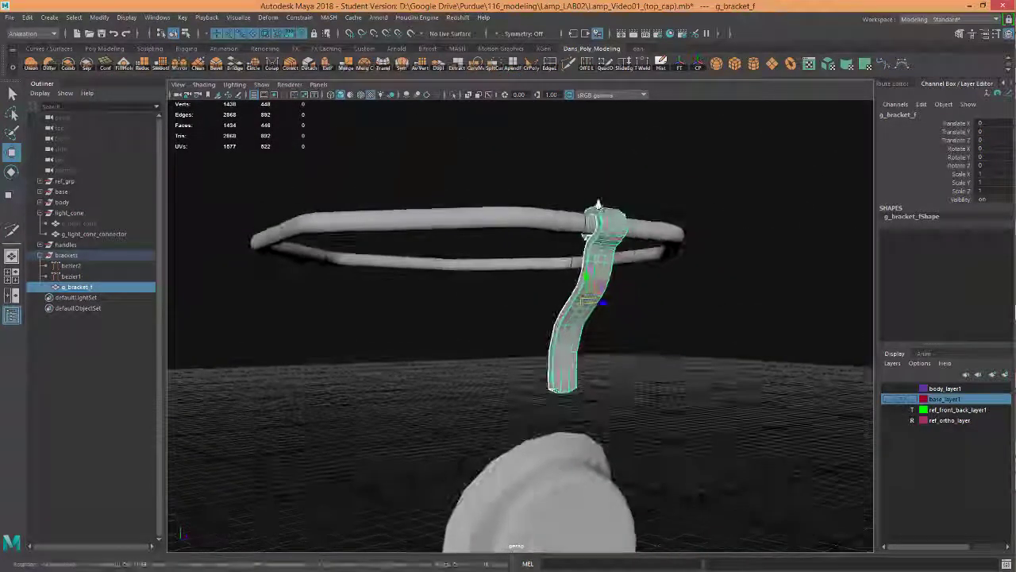
{"action": "right_click_drag", "start_coordinate": [597, 205], "coordinate": [716, 202], "text": "alt"}
{"action": "middle_click_drag", "start_coordinate": [717, 201], "coordinate": [629, 229], "text": "alt"}
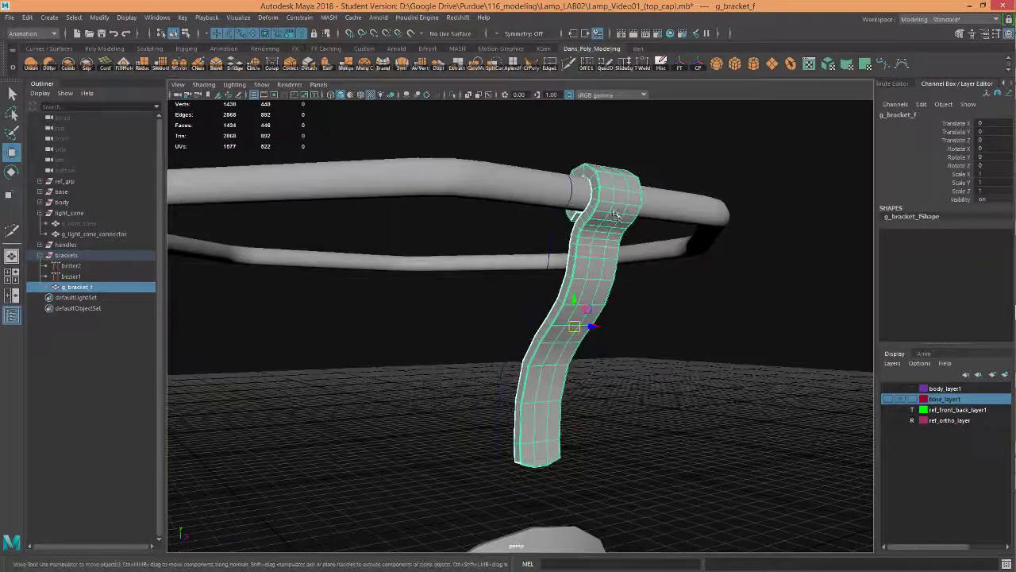